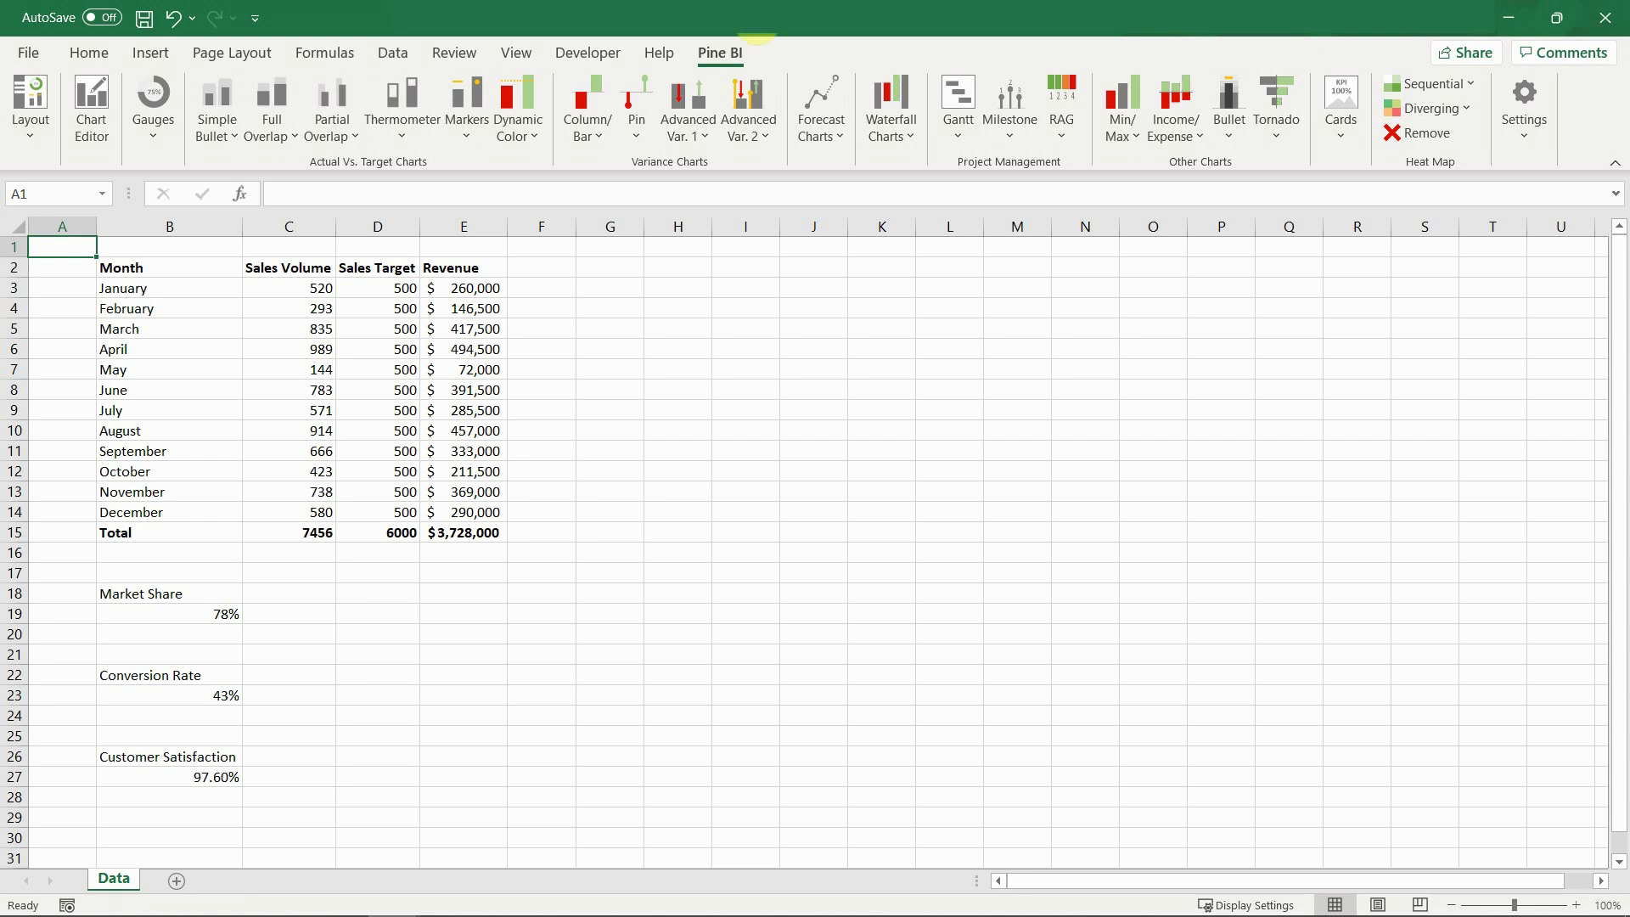
Step: Review the monthly sales table's headings and the Market Share, Conversion Rate and Customer Satisfaction metrics below it
left_click(224, 263)
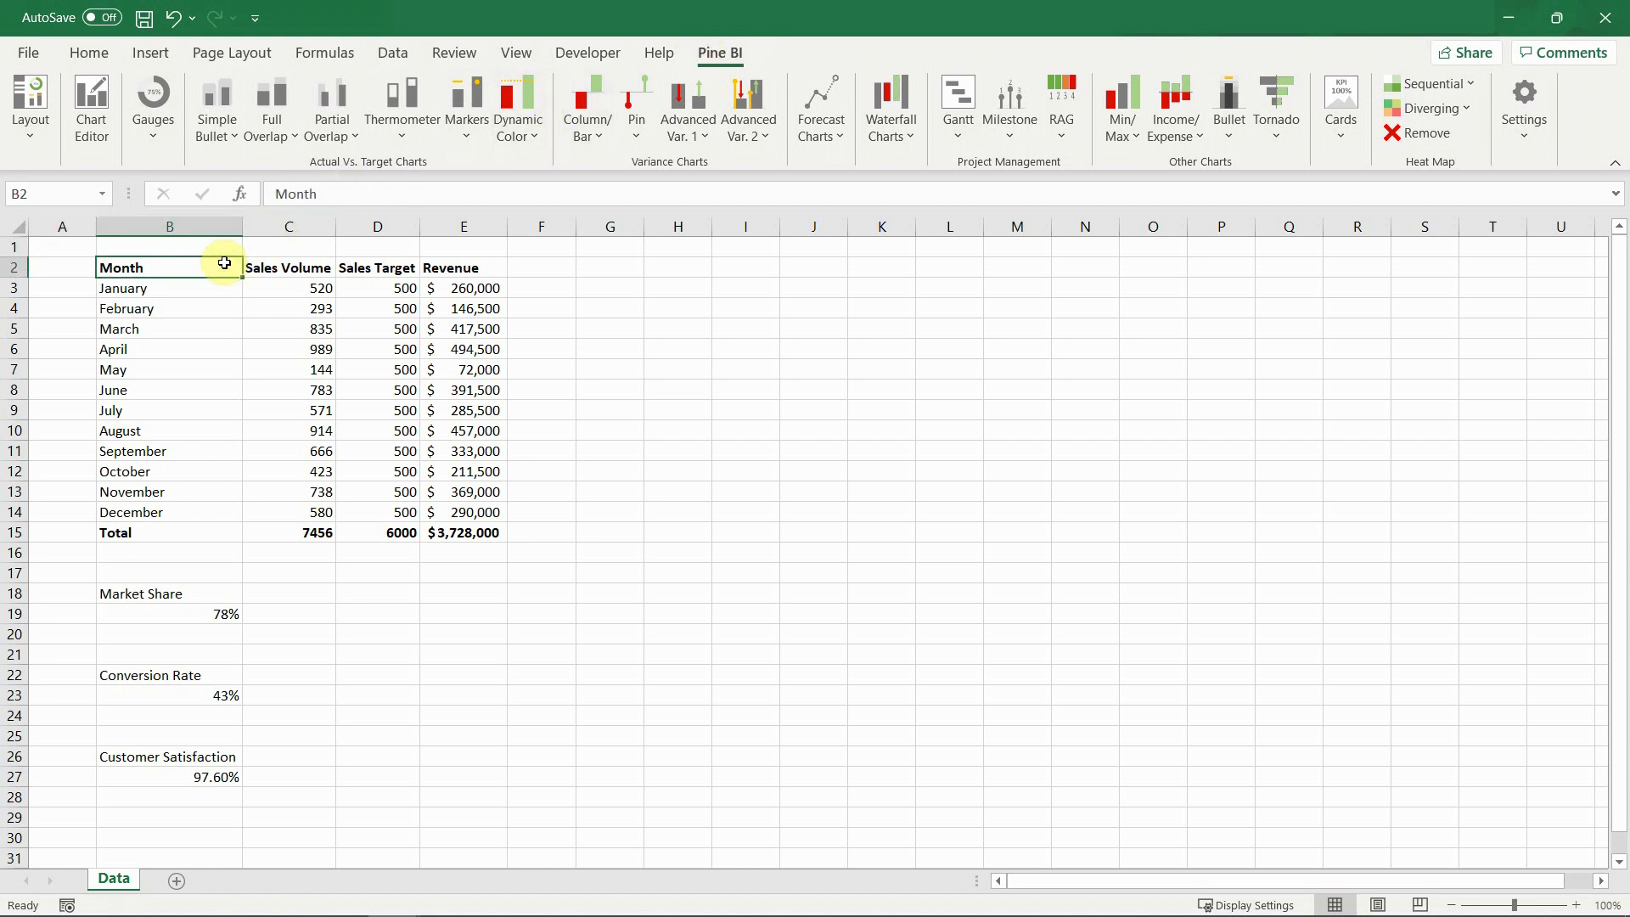
key("Right")
key("Right")
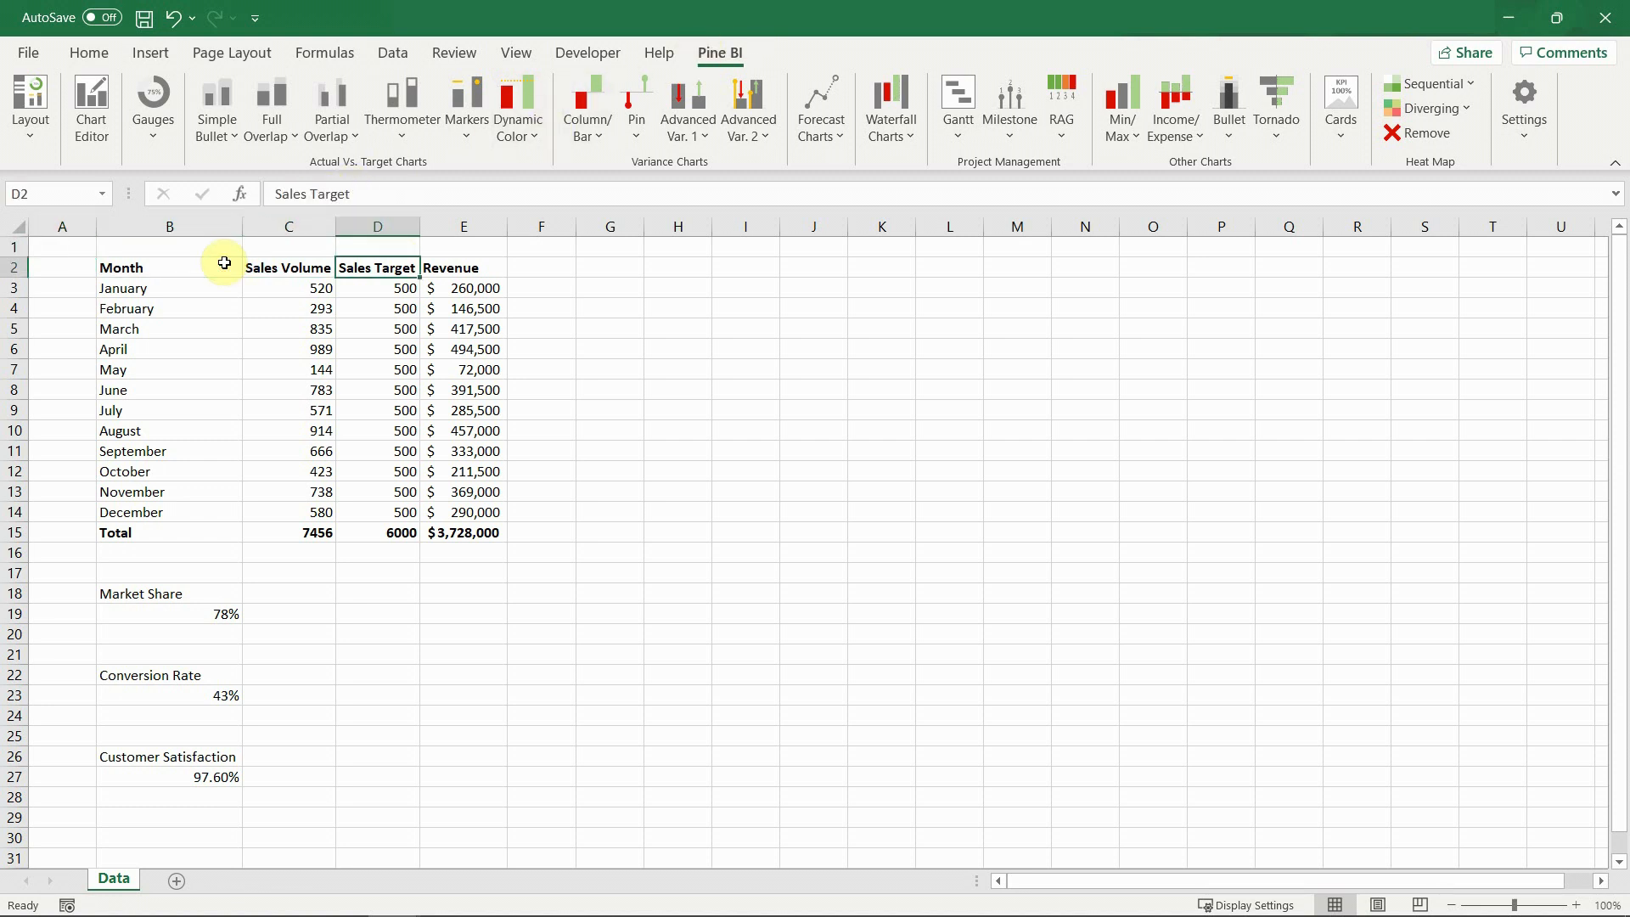
key("Right")
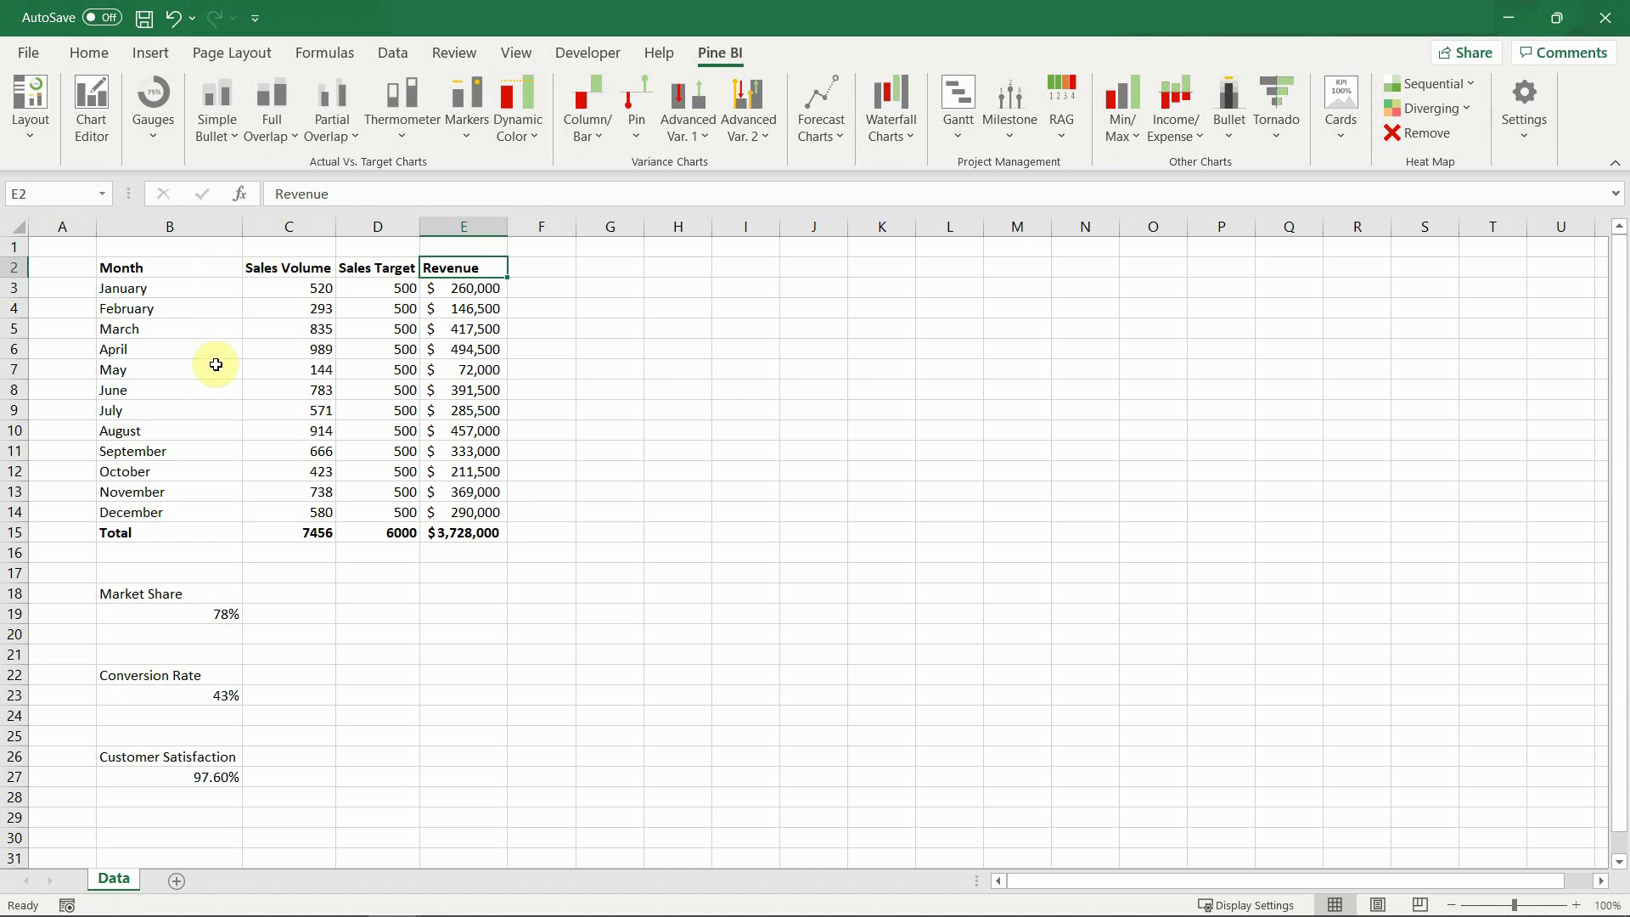
left_click(227, 593)
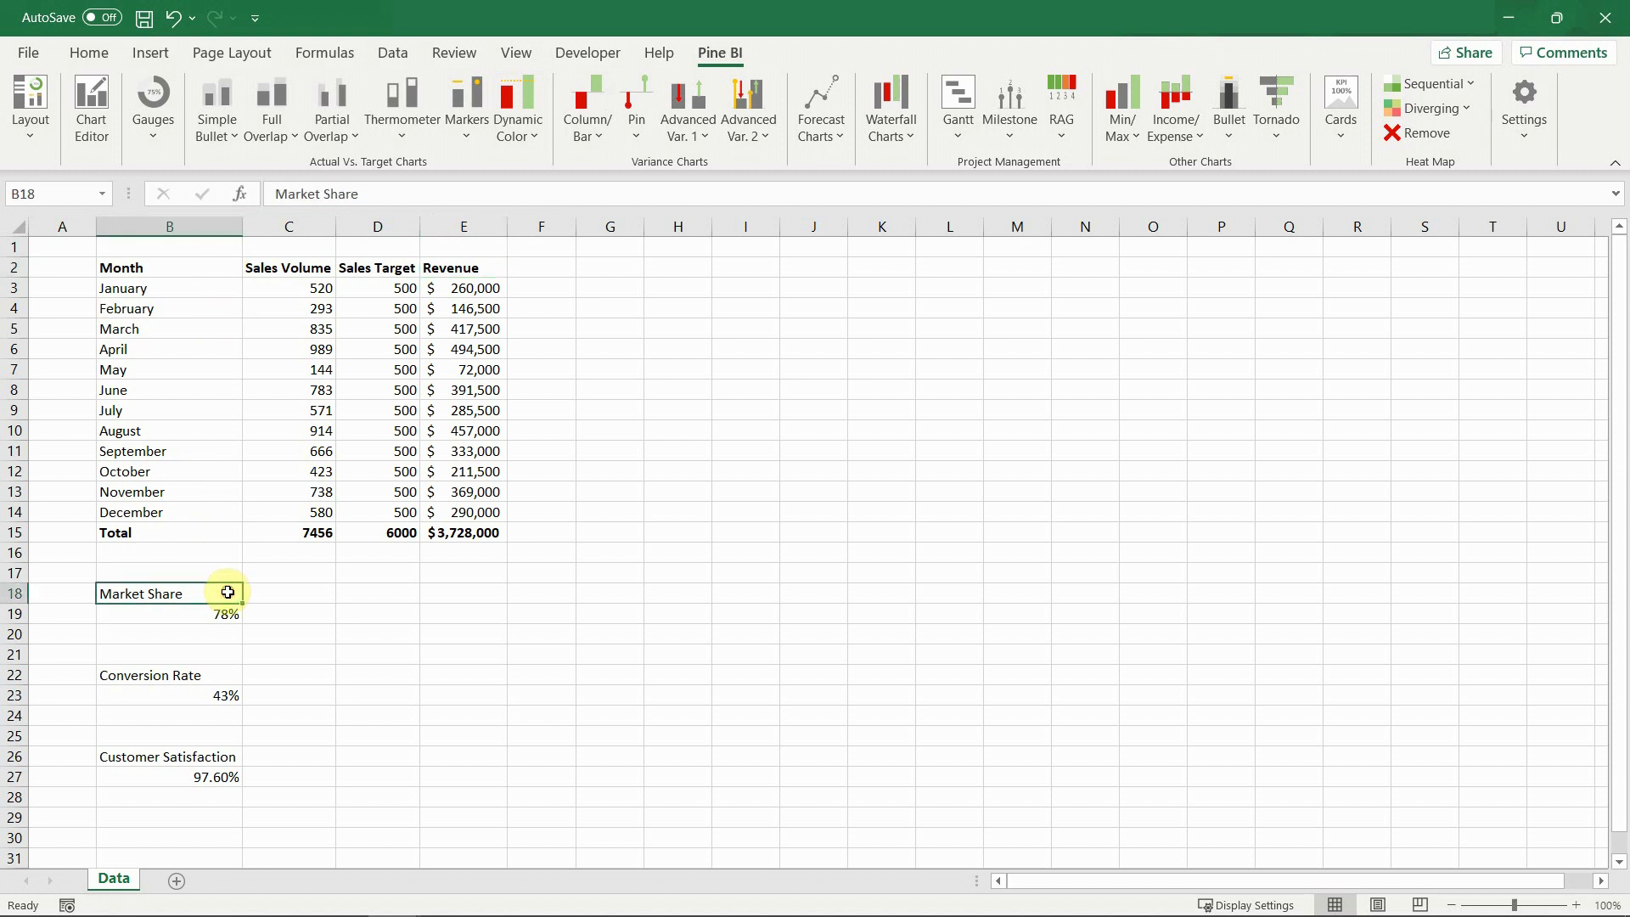
left_click(237, 672)
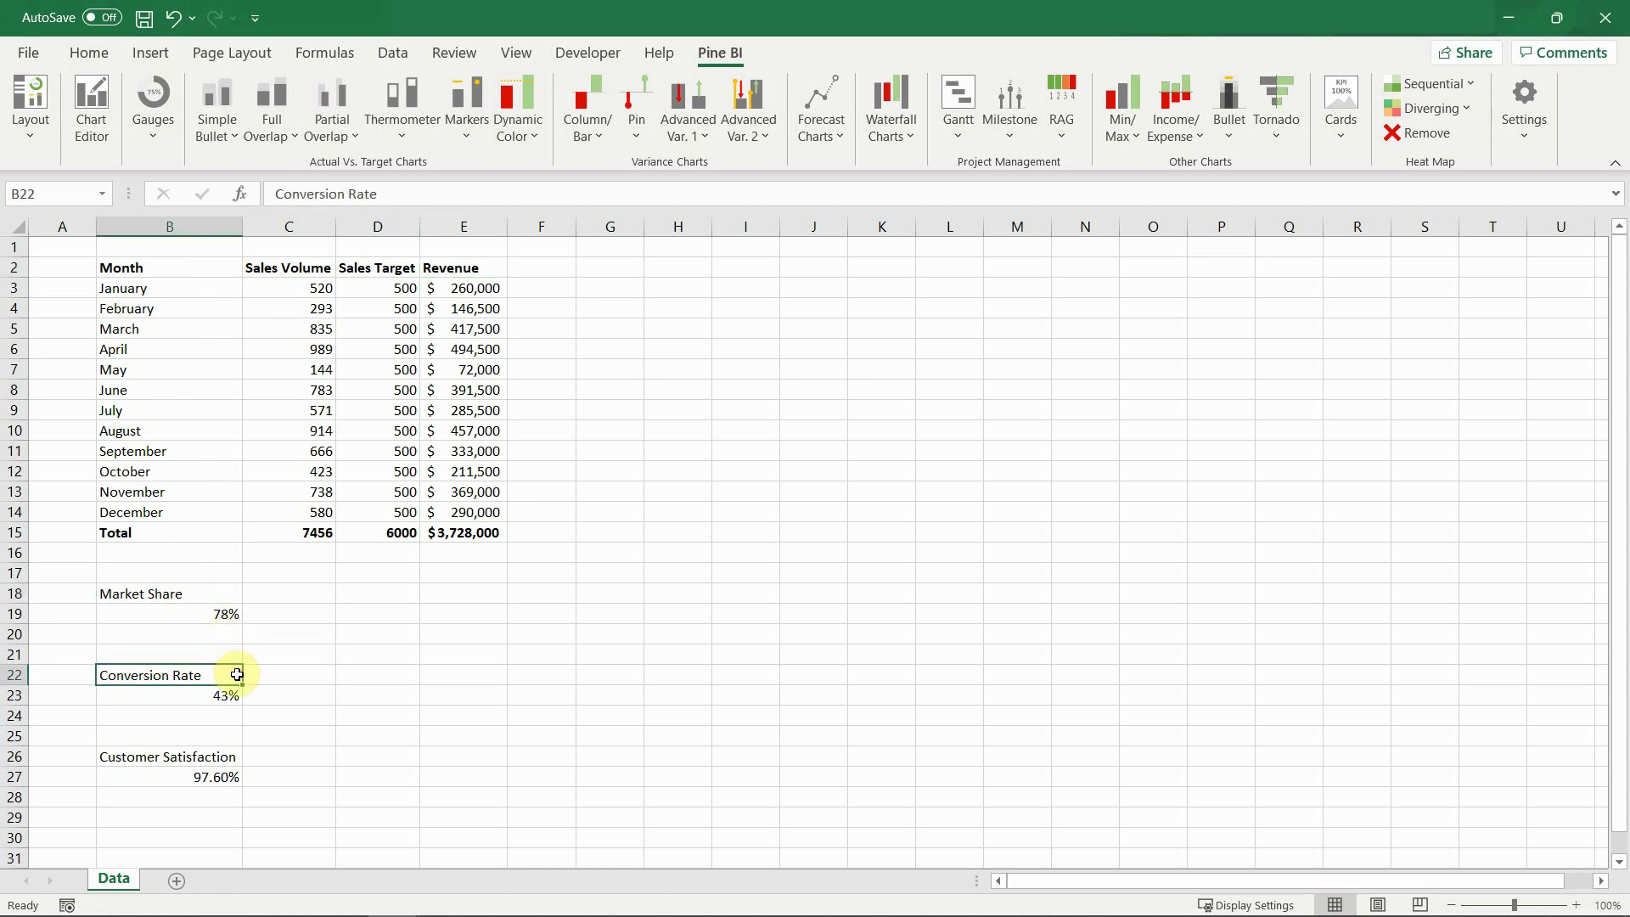
left_click(230, 755)
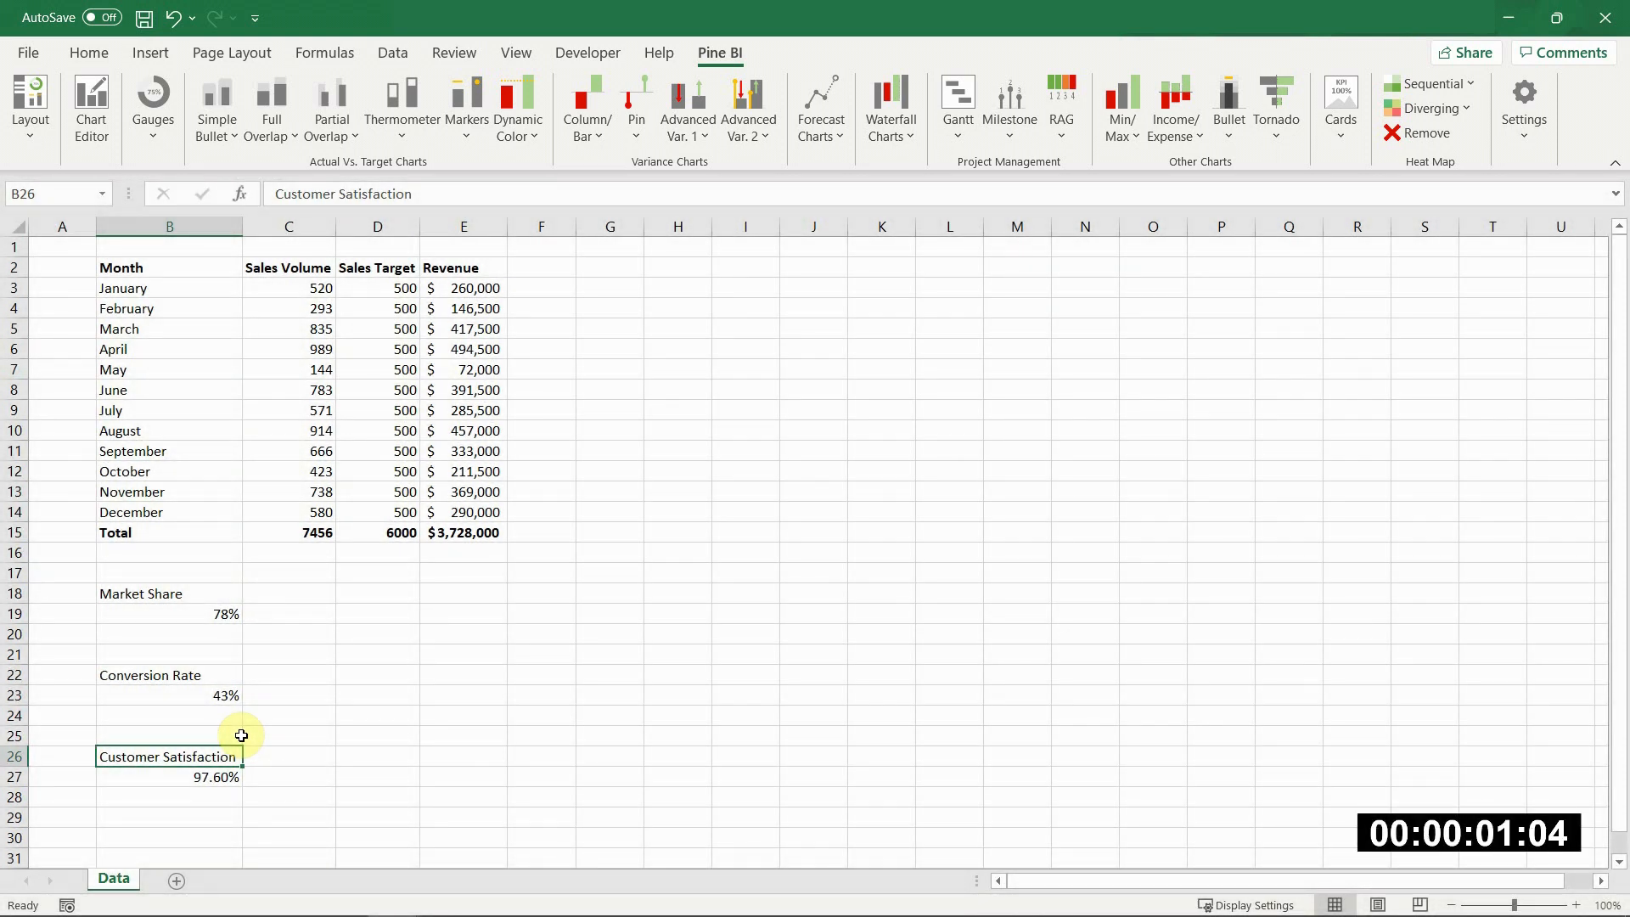
Step: Insert an Advanced Variance 2 column chart, Up version, with actuals C3:C14, targets D3:D14 and month categories B3:B14
left_click(747, 127)
mouse_move(839, 196)
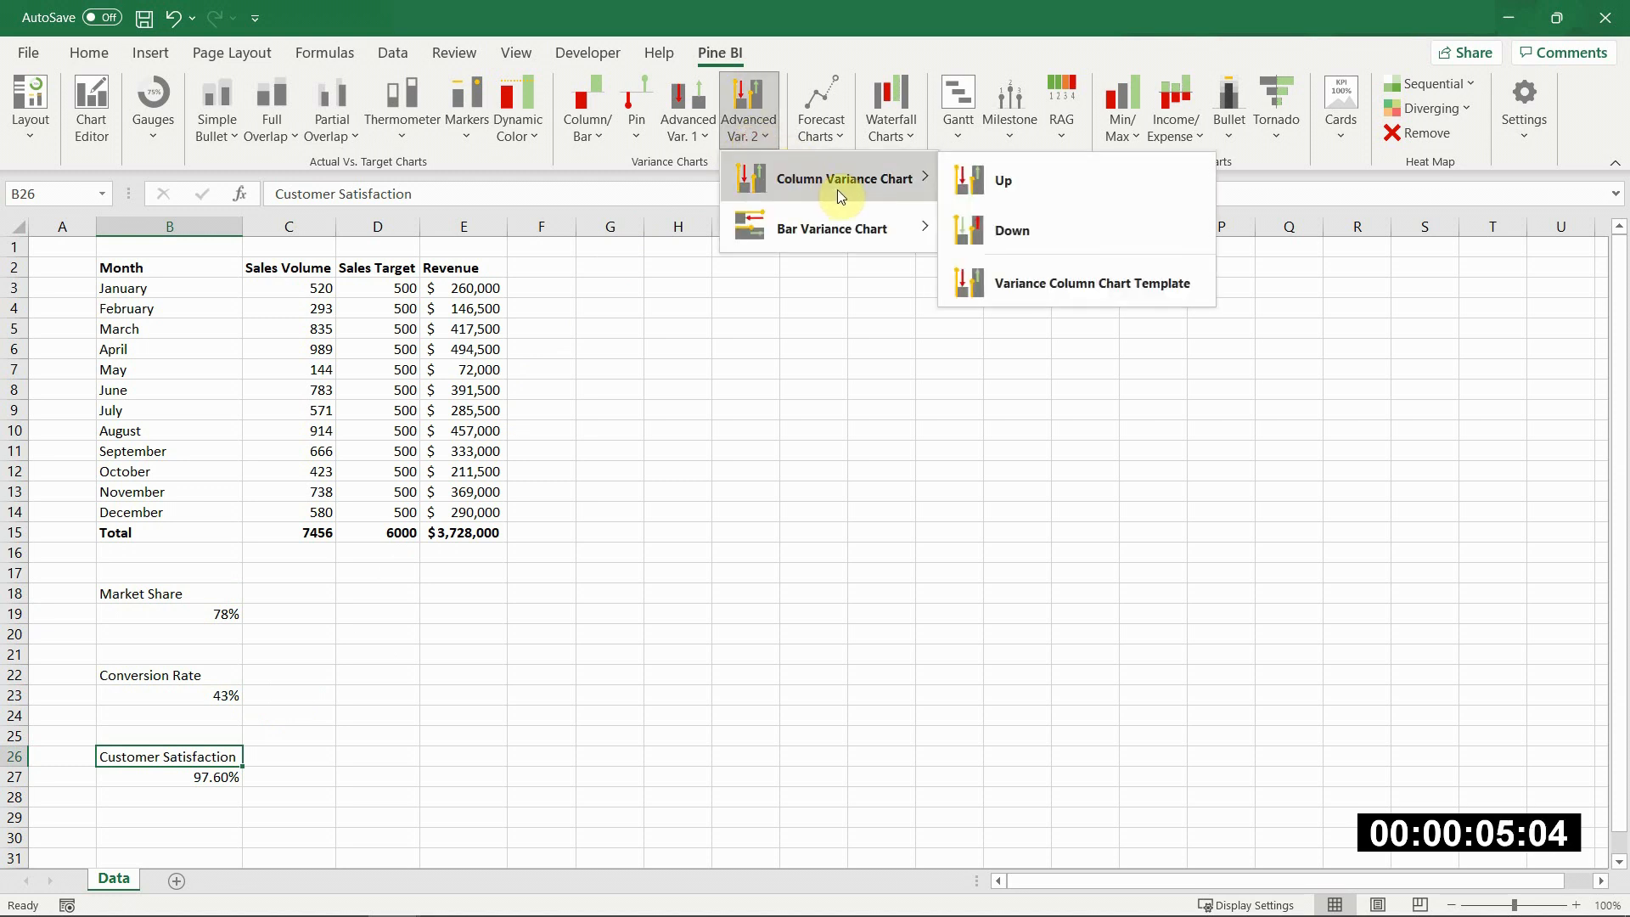
left_click(1009, 181)
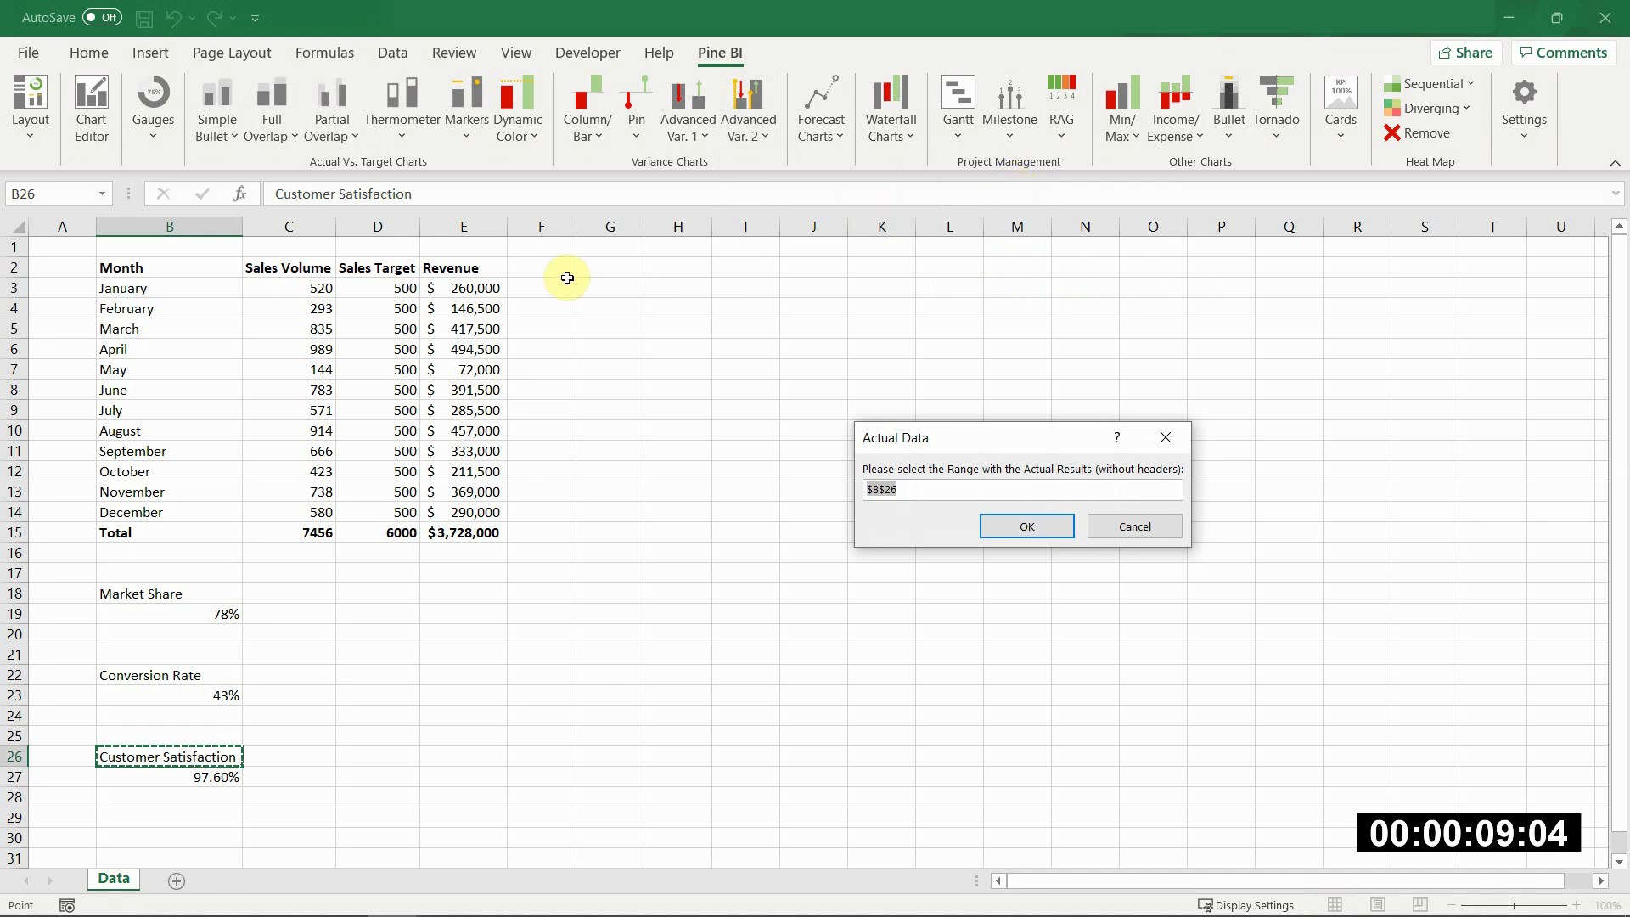
left_click_drag(321, 286, 301, 512)
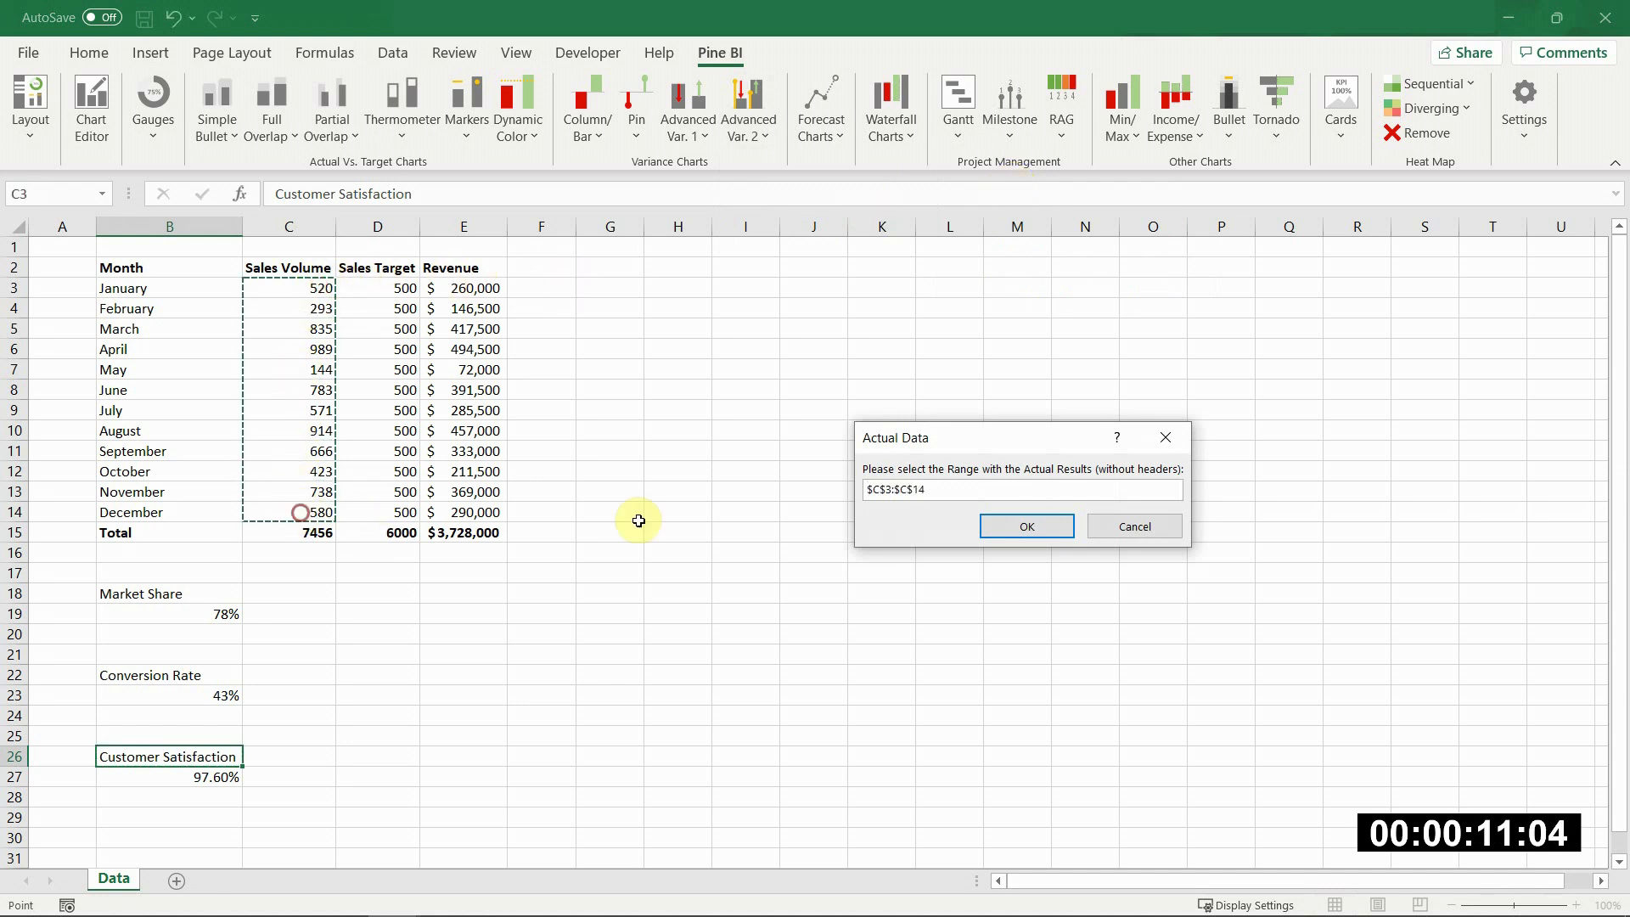
left_click(990, 530)
left_click_drag(405, 287, 404, 513)
left_click(1016, 526)
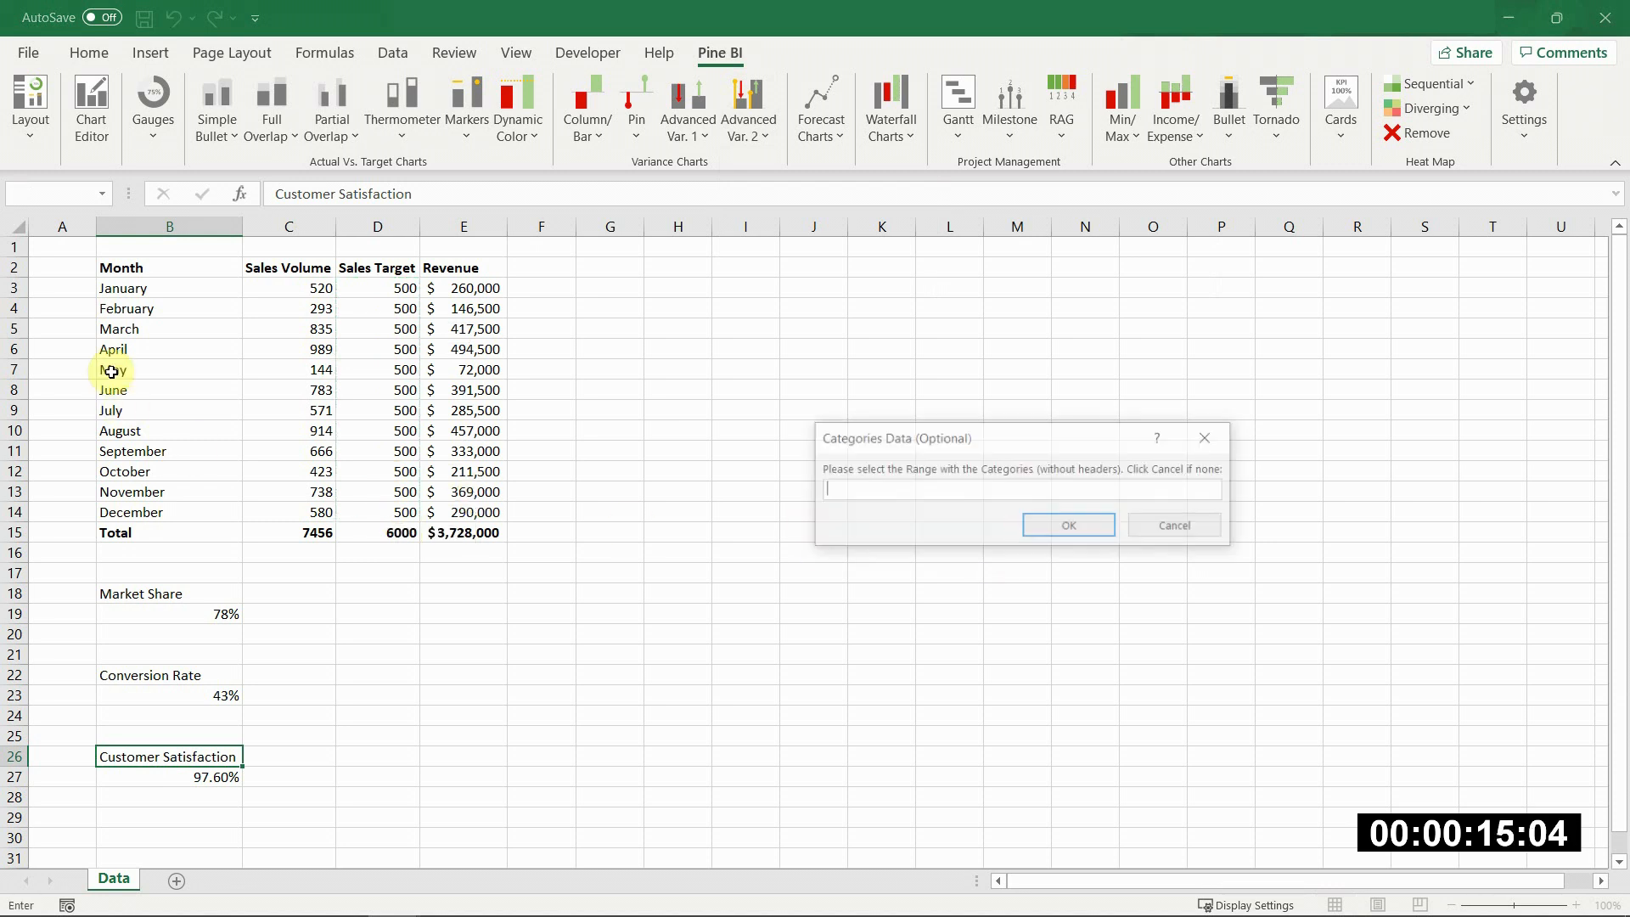
left_click_drag(140, 287, 155, 516)
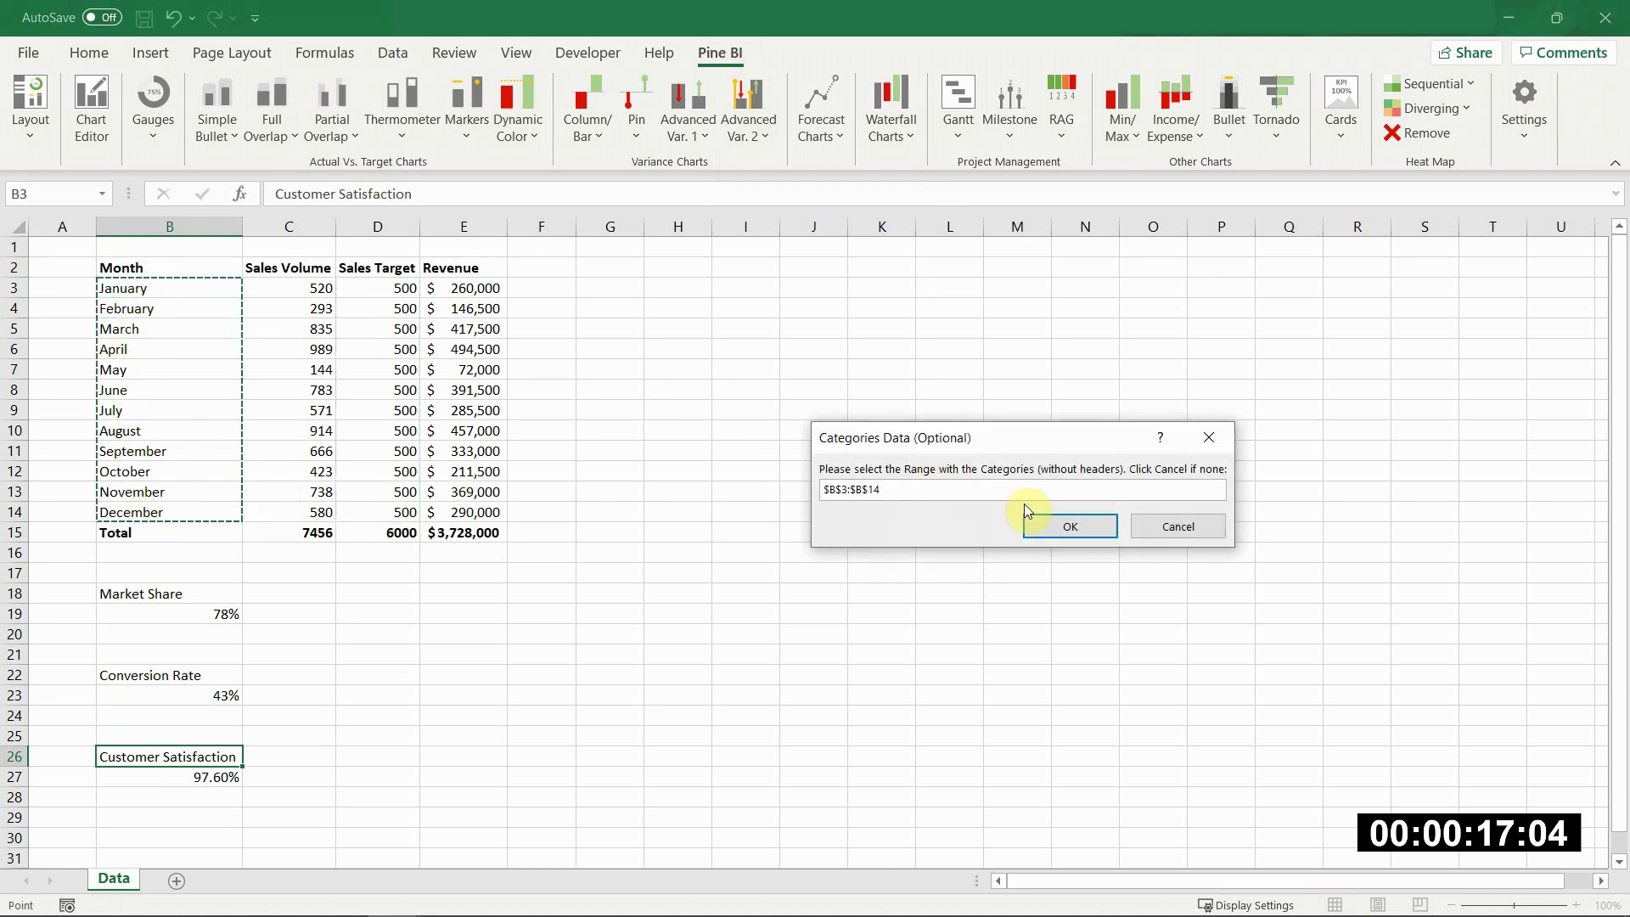
left_click(1059, 519)
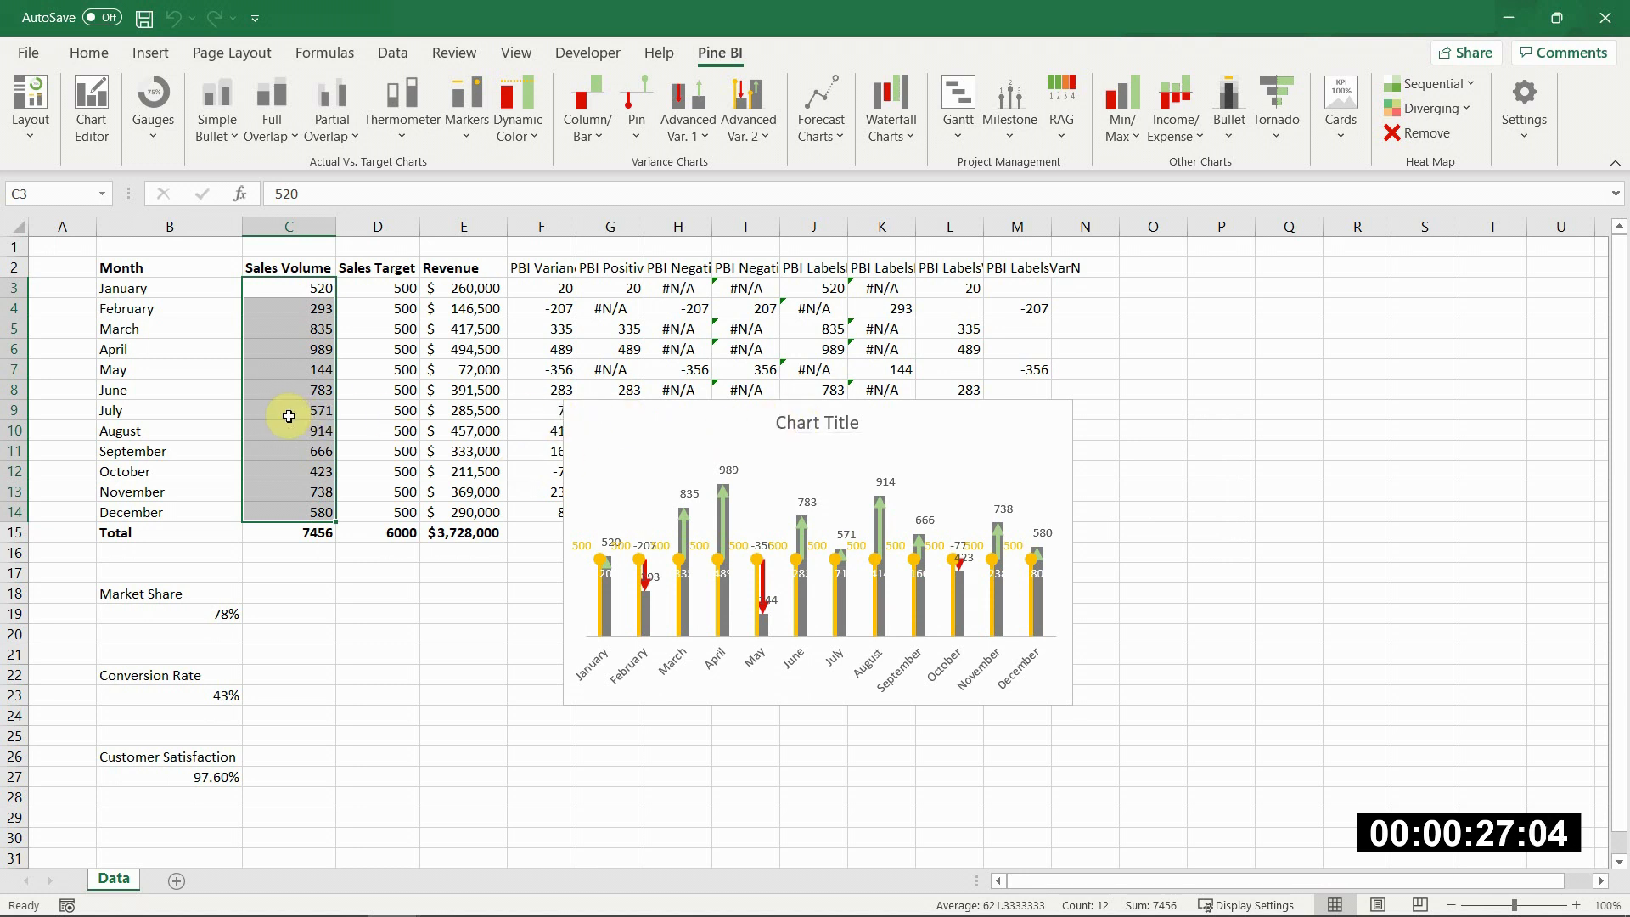
Step: Test the variance chart by setting May's sales volume to 1000, and undo that change
left_click(289, 369)
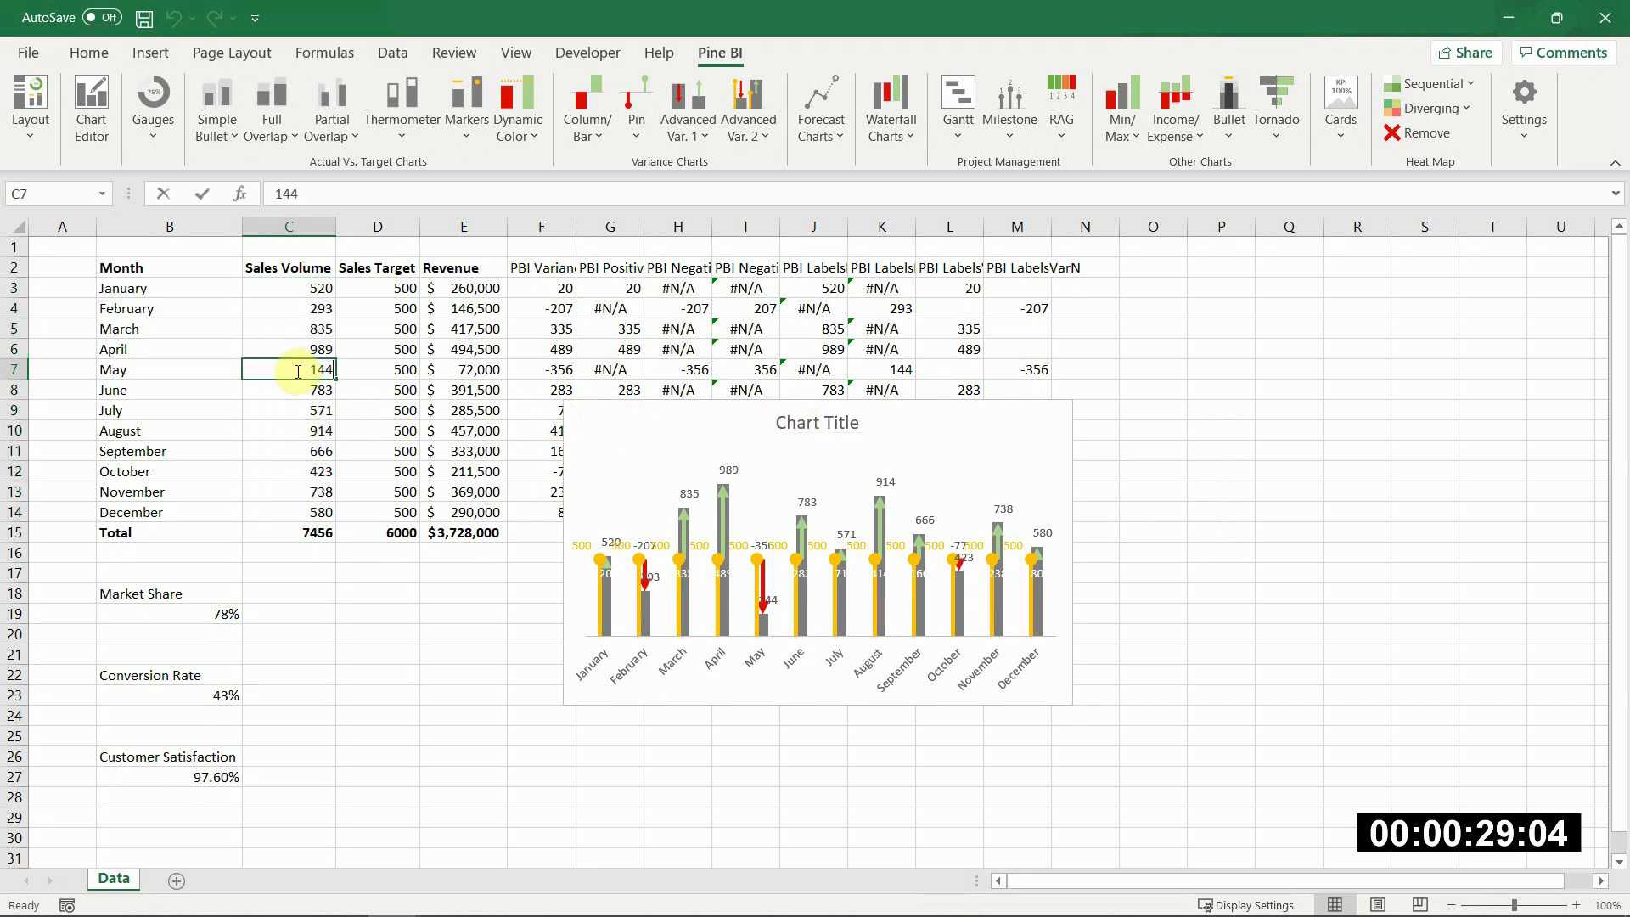
type("1000")
key("Return")
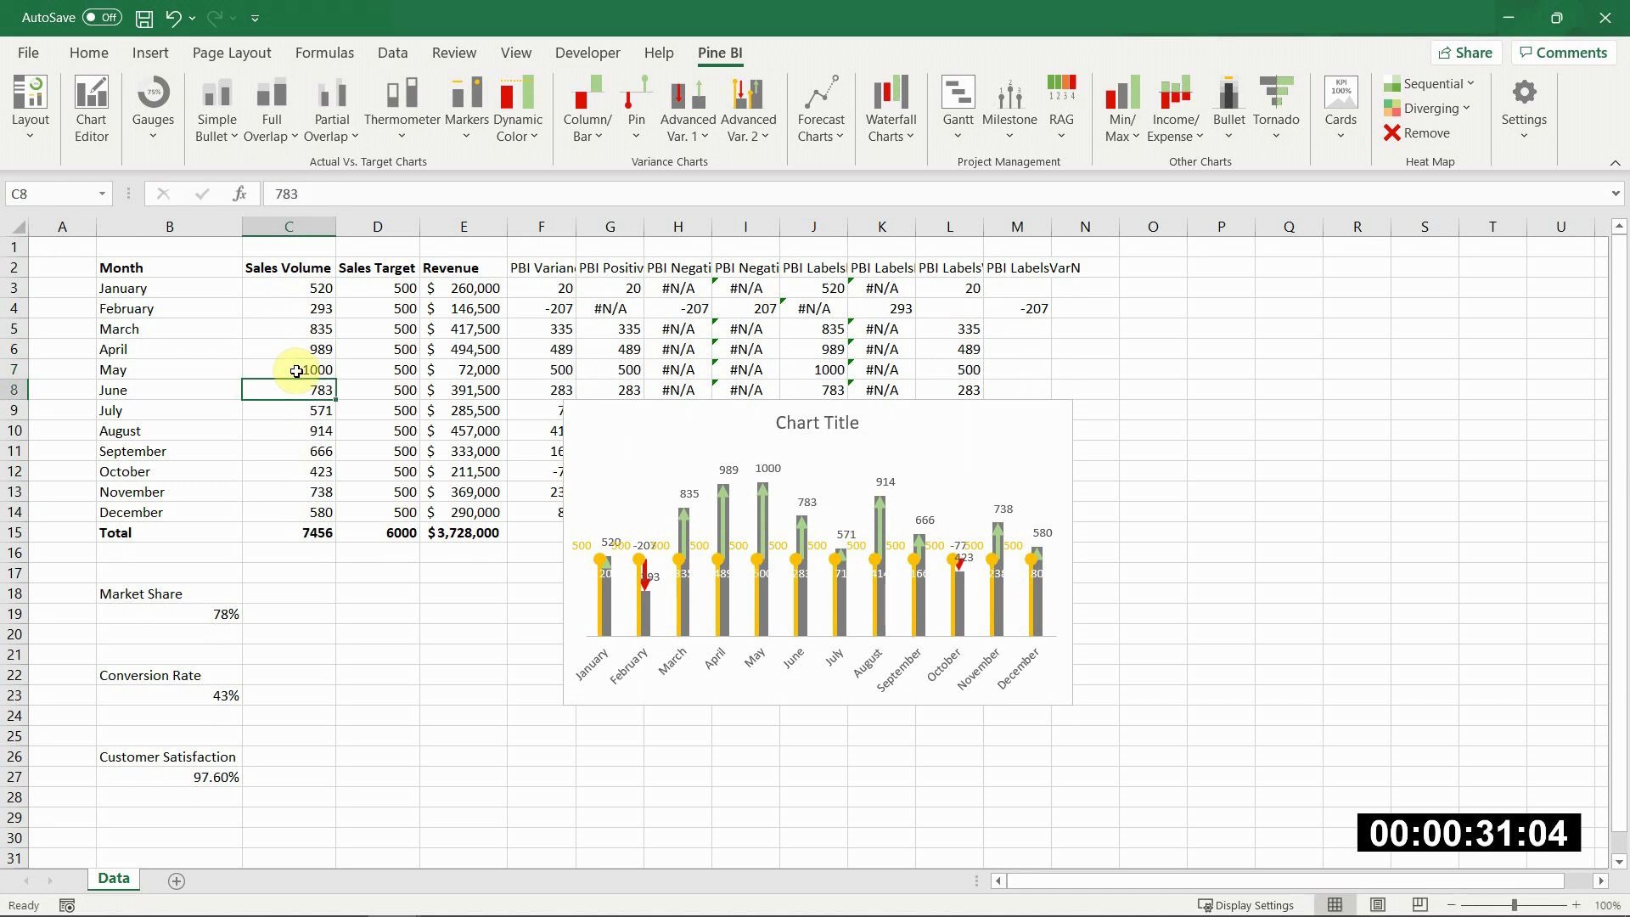
key("ctrl+z")
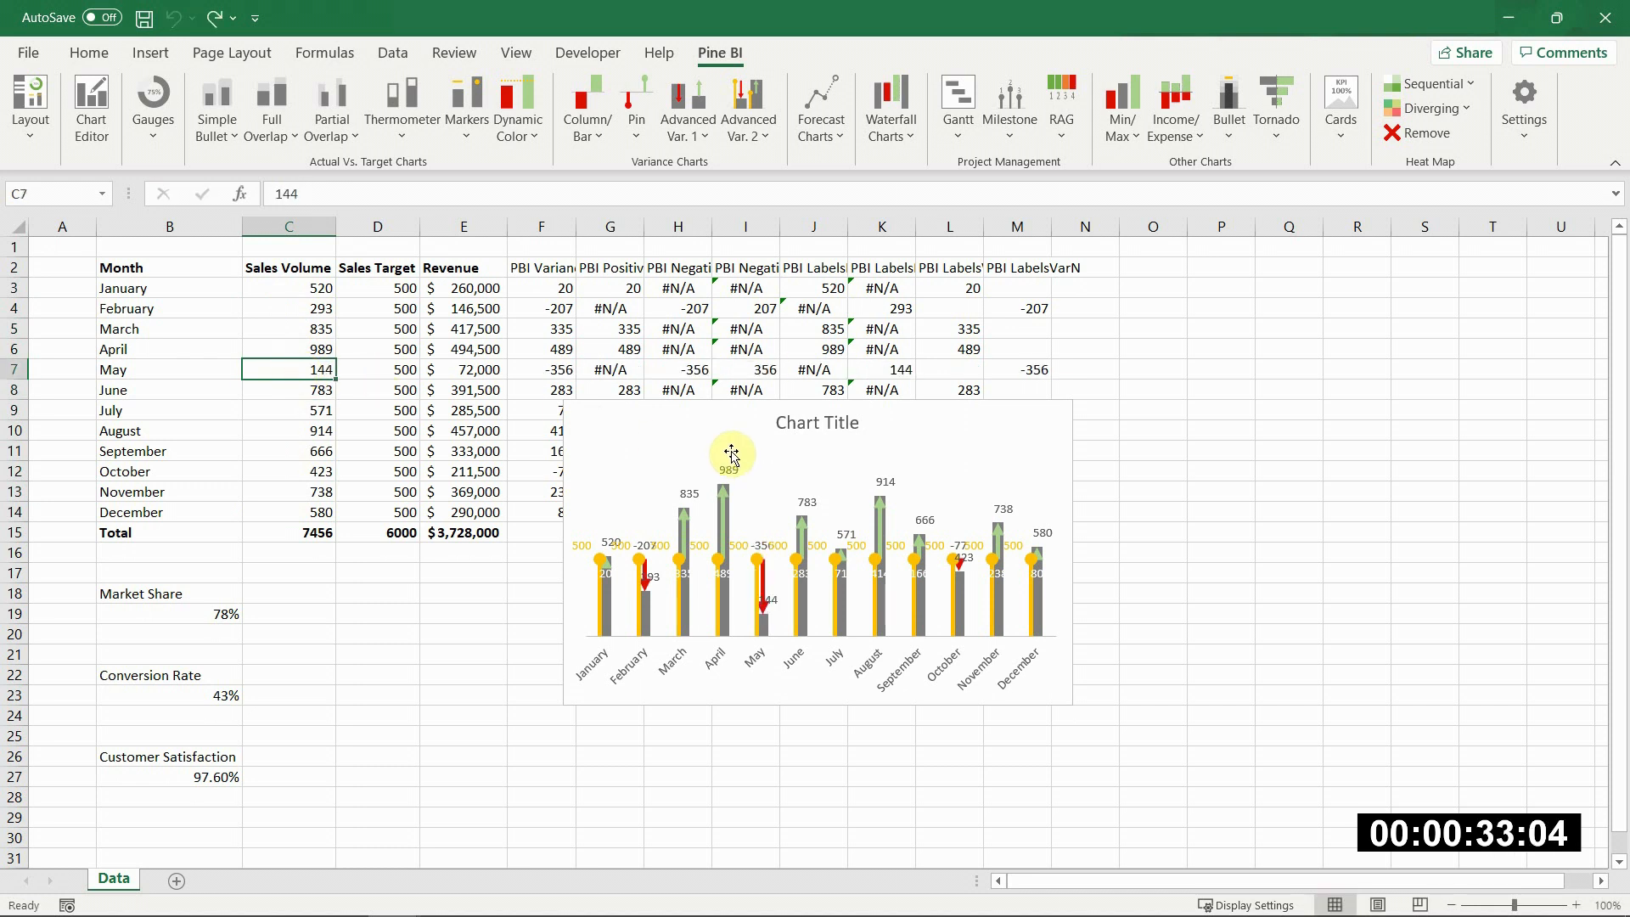
Step: Title the variance chart "Sales Volume" and move it below the helper columns so it no longer covers the data
left_click(820, 427)
left_click(820, 427)
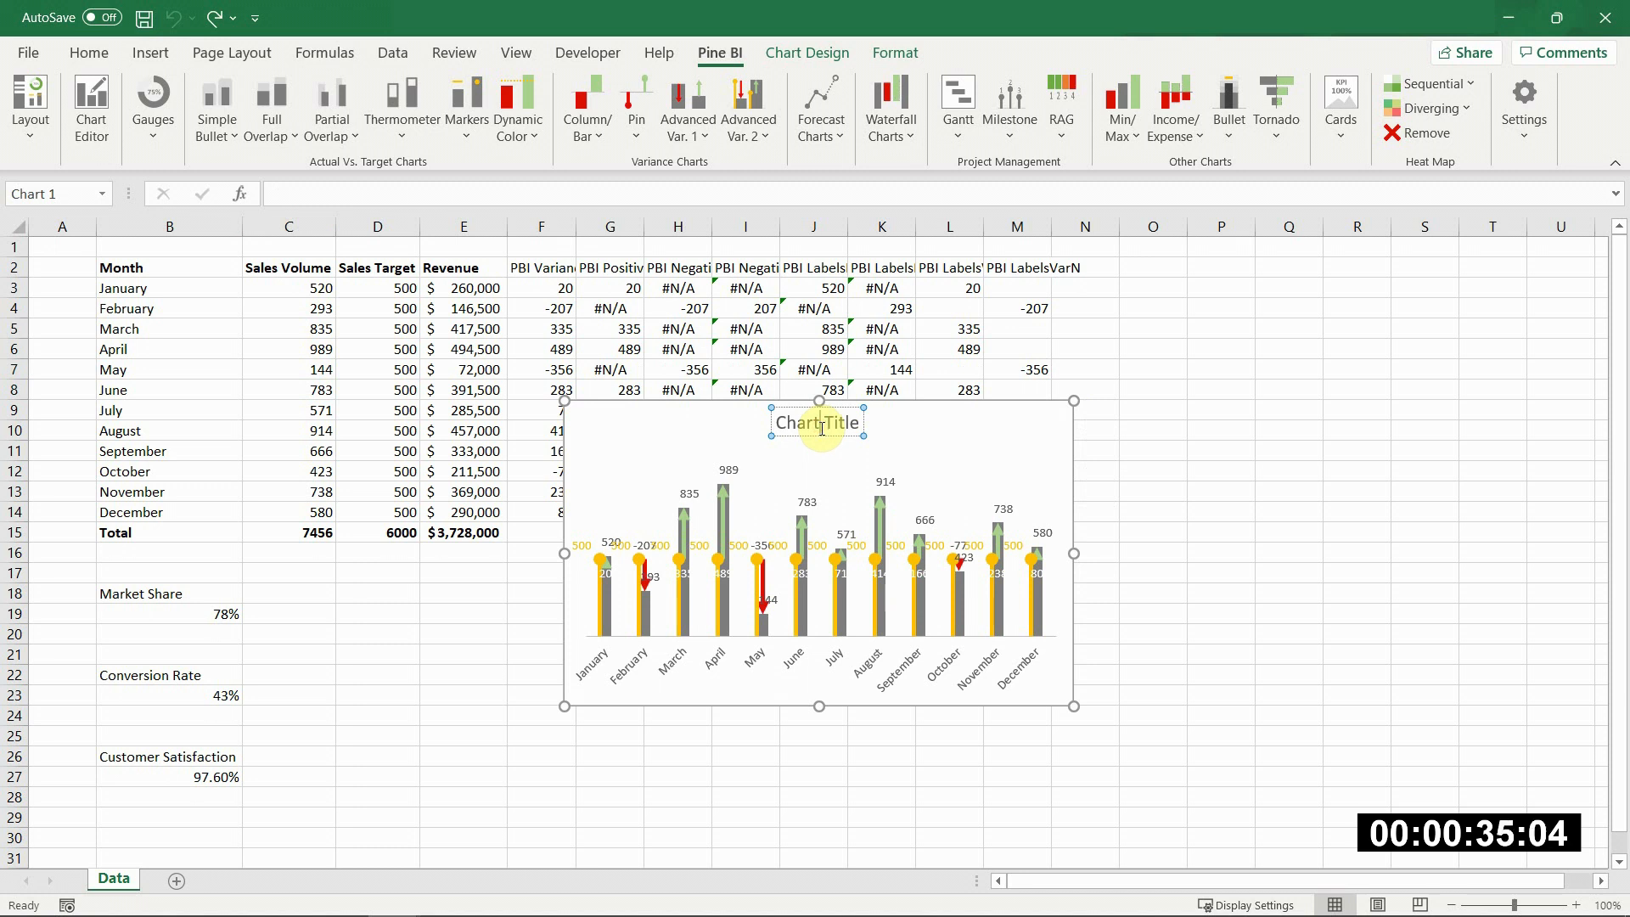
key("ctrl+a")
type("Sales Vo")
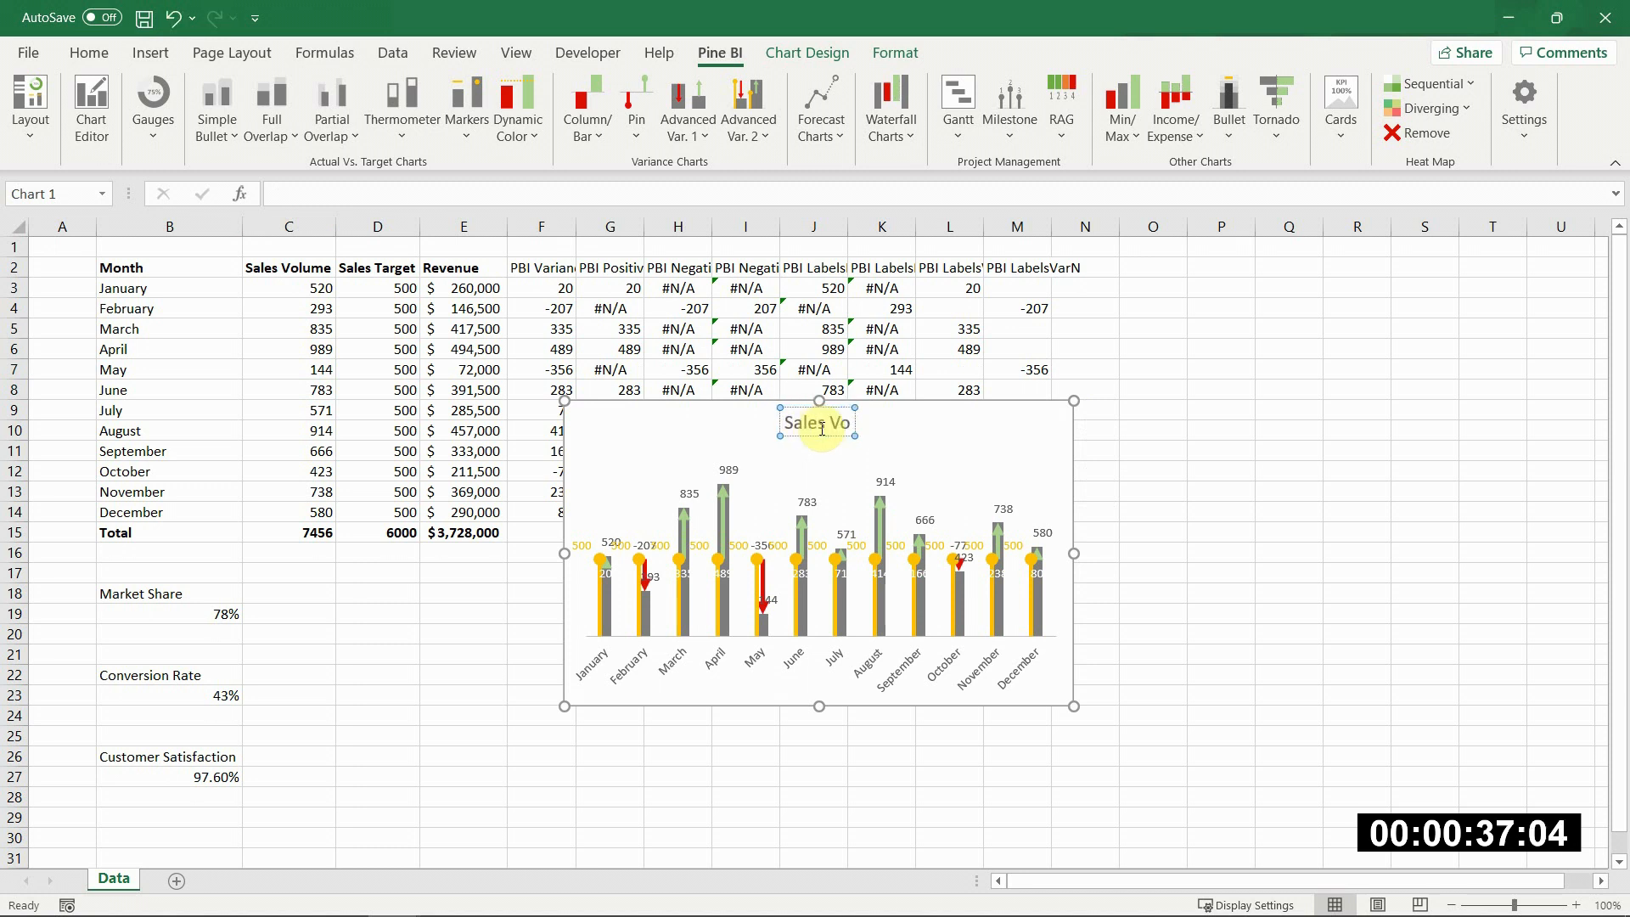
type("lume")
left_click(941, 414)
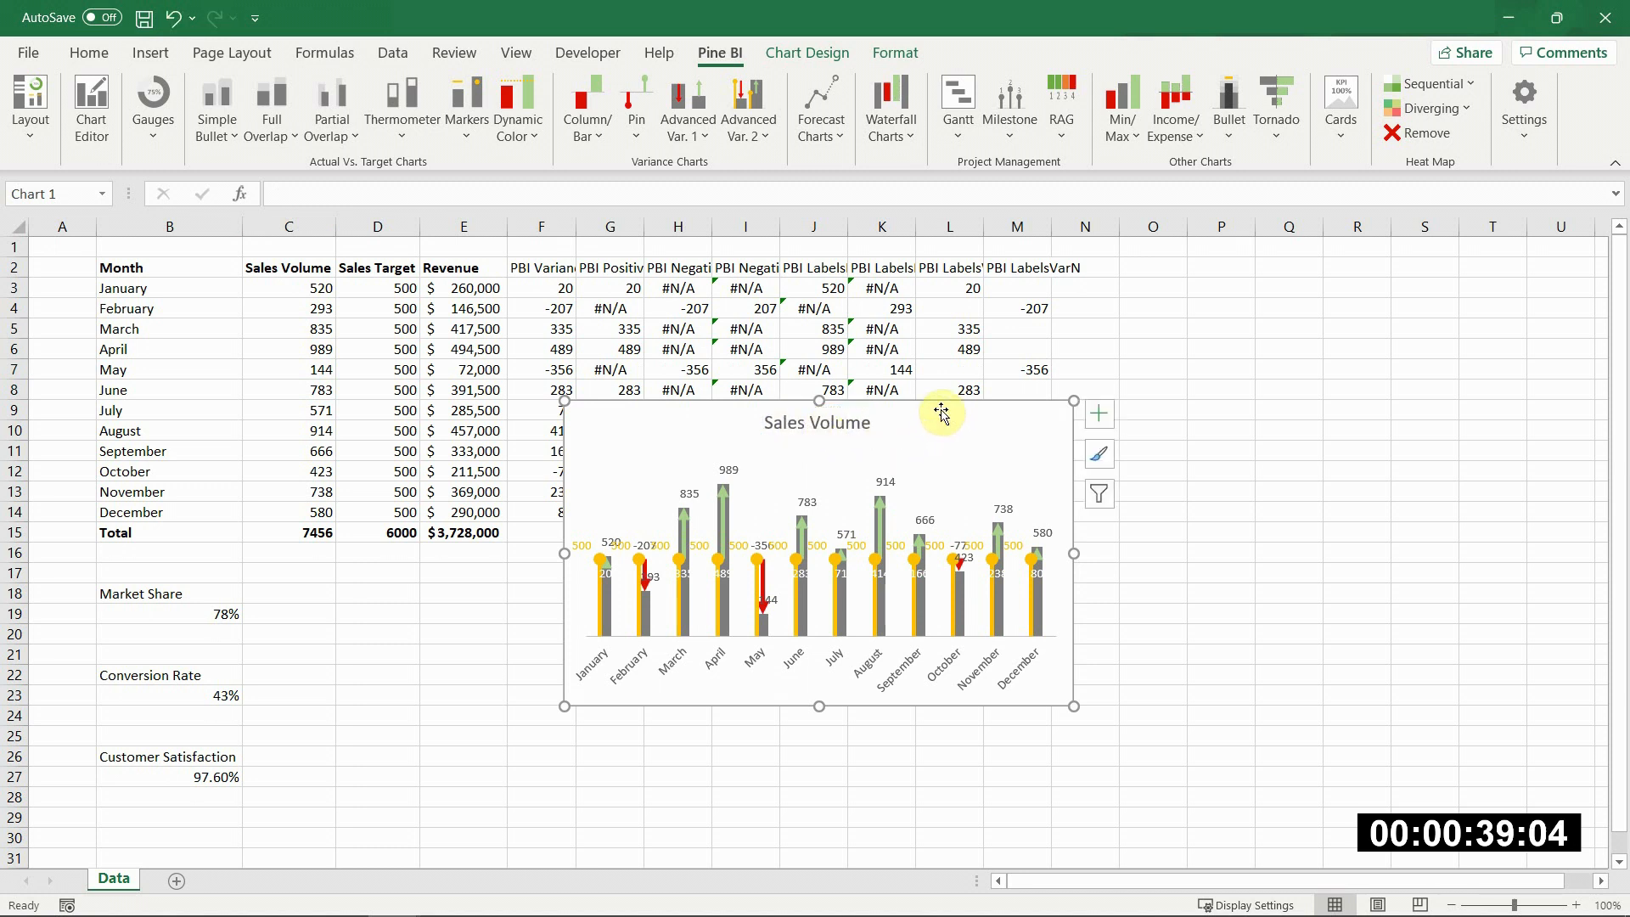
left_click_drag(942, 409, 1145, 552)
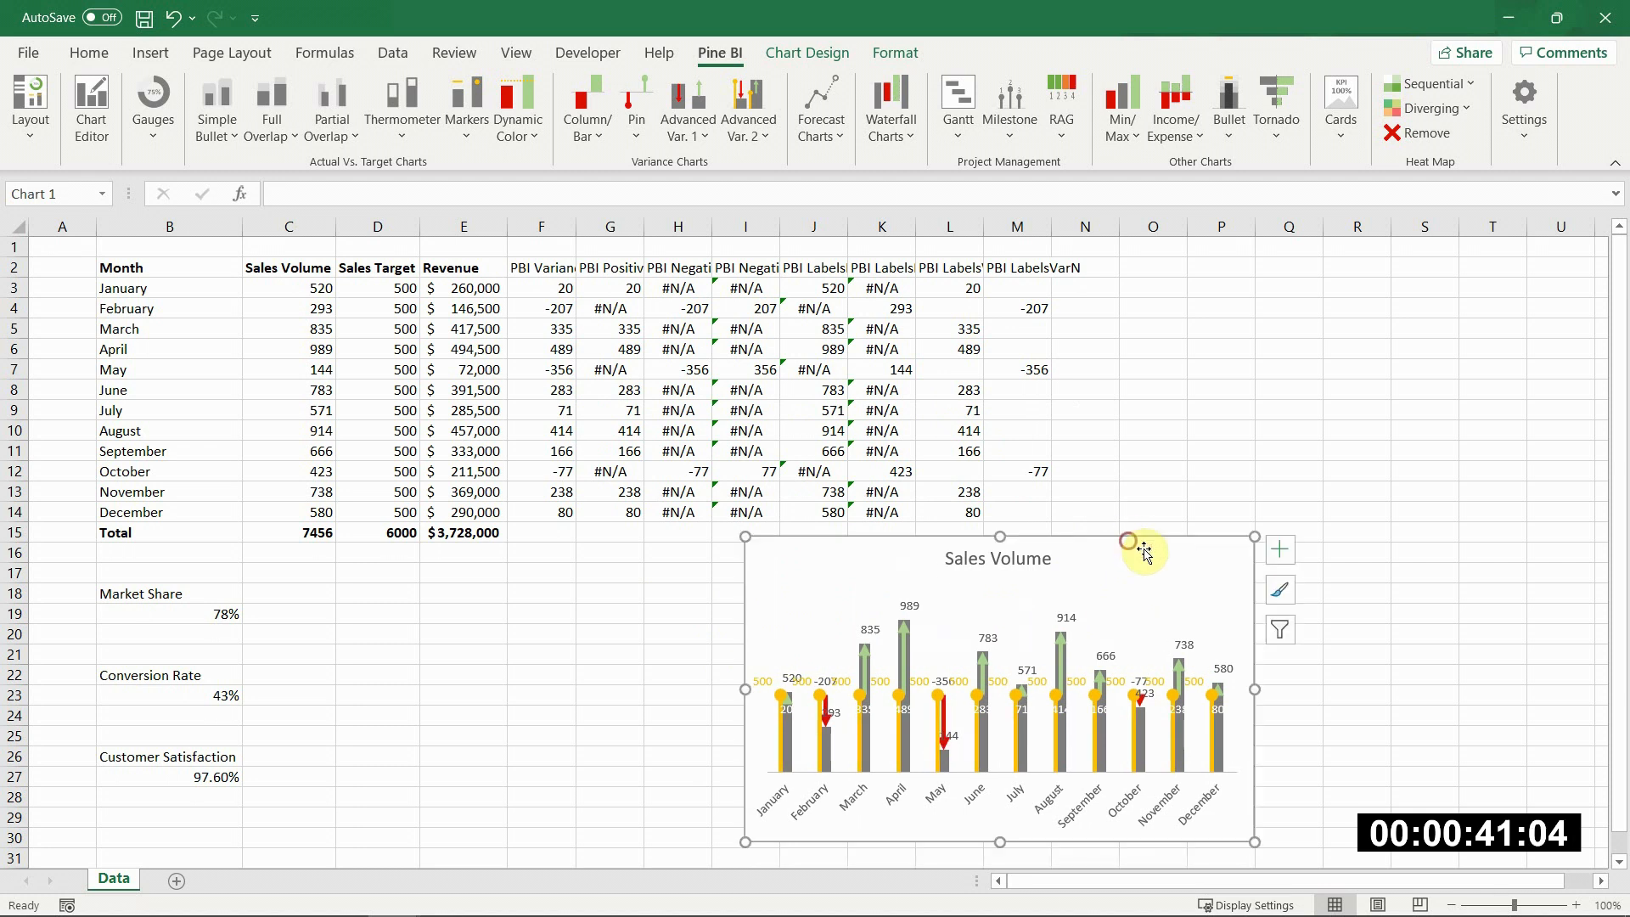
Step: Insert a single-color blue donut chart based on the Market Share value in B19
left_click(183, 614)
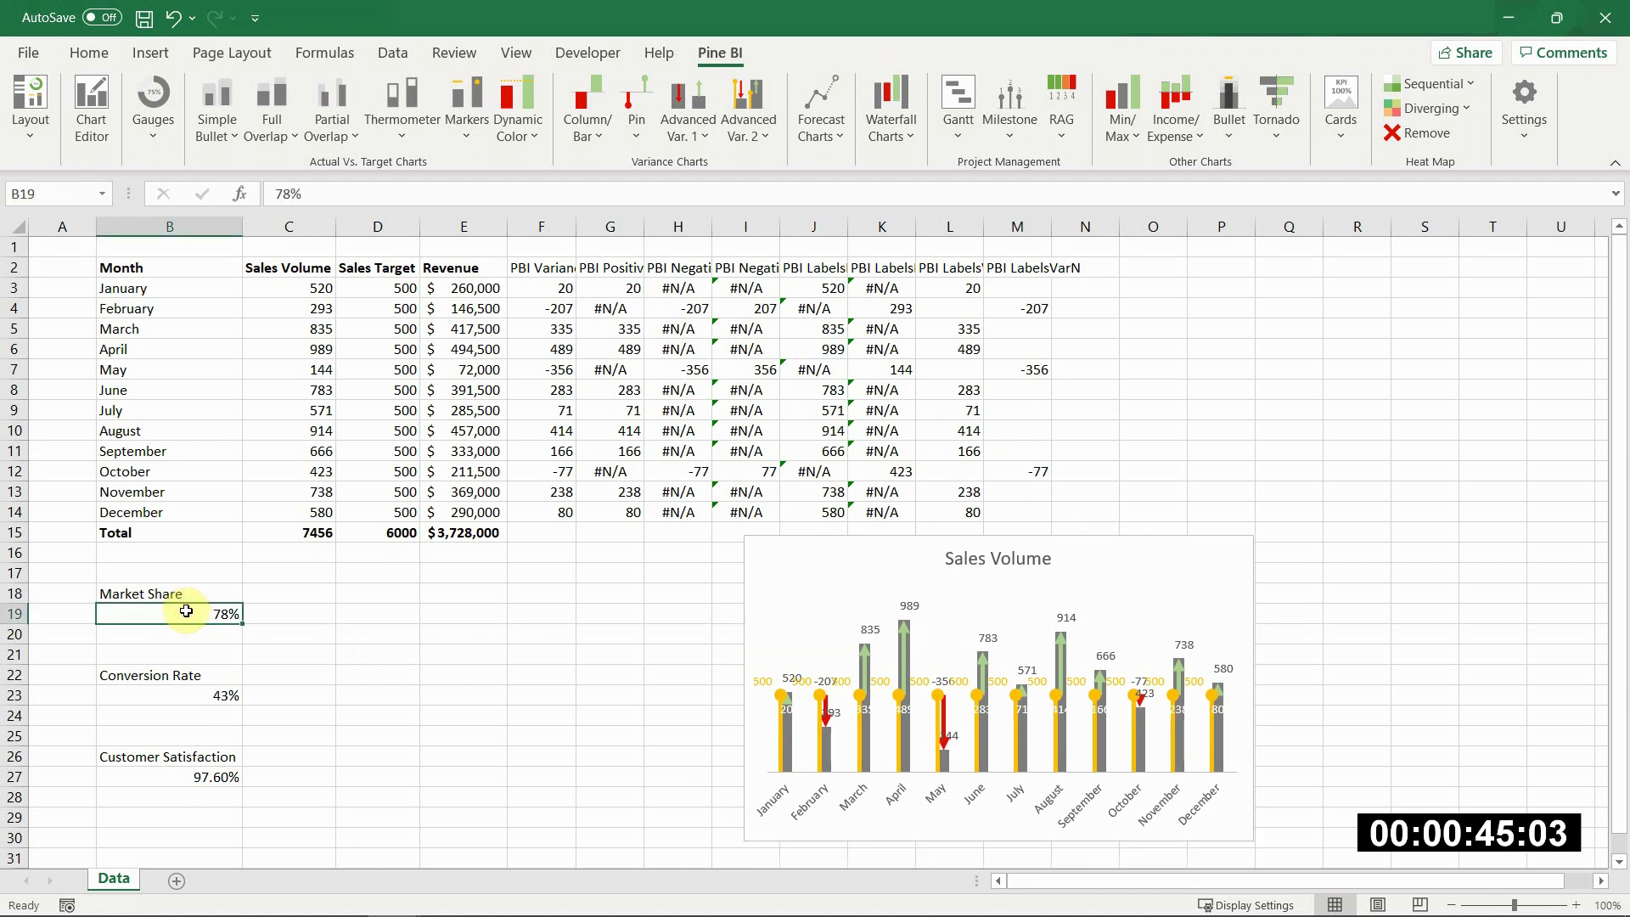
left_click(154, 155)
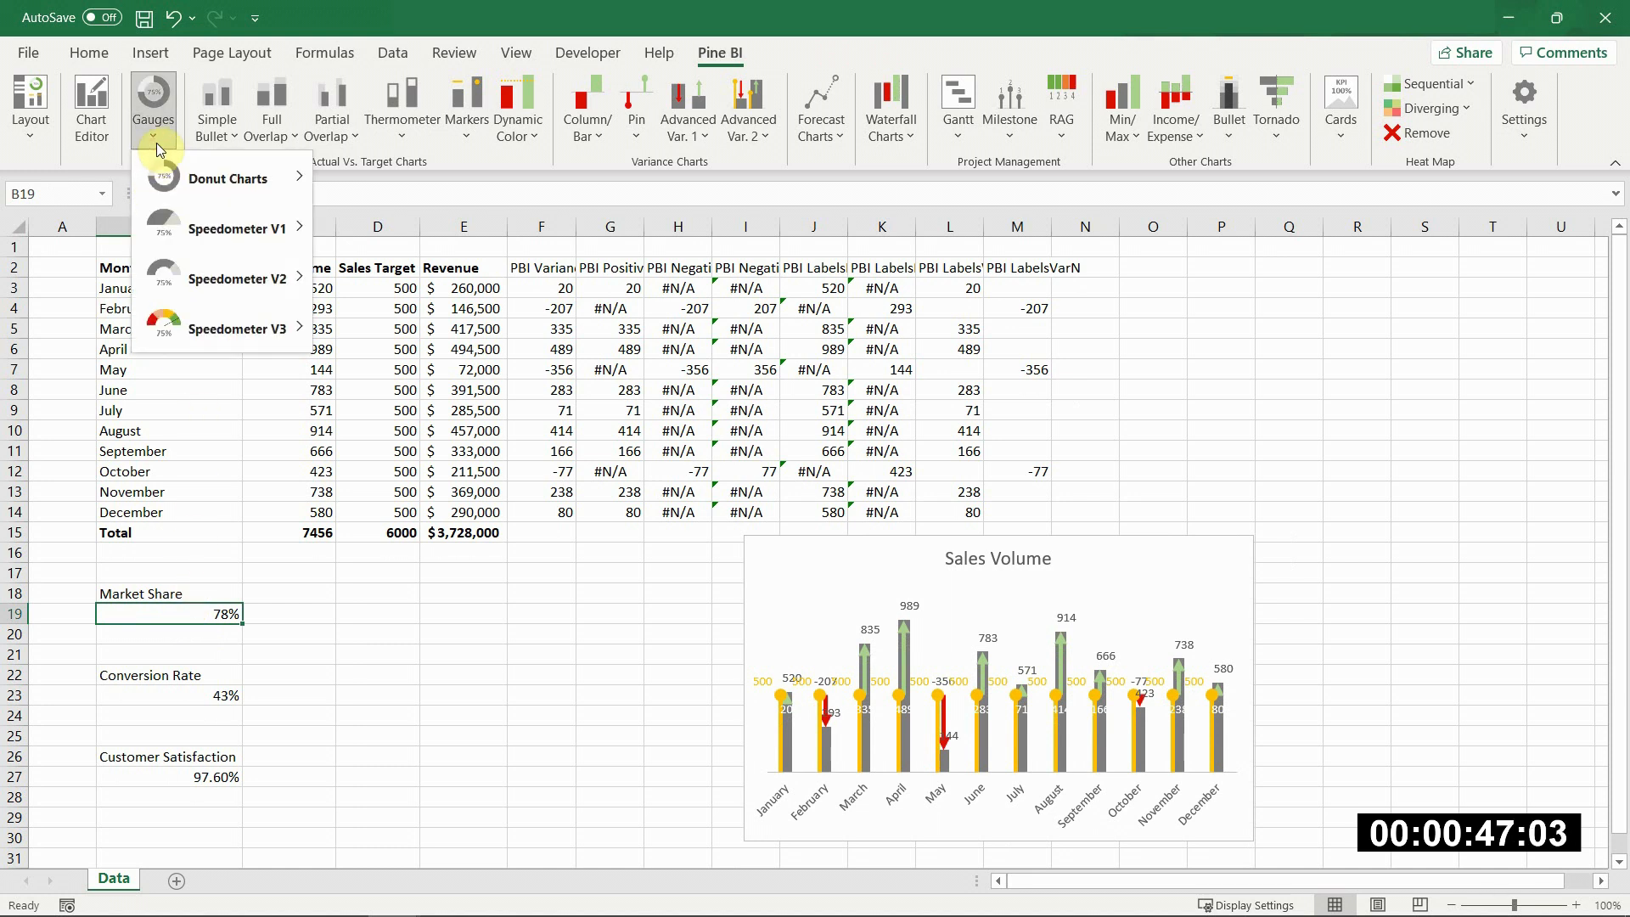
mouse_move(224, 178)
mouse_move(432, 187)
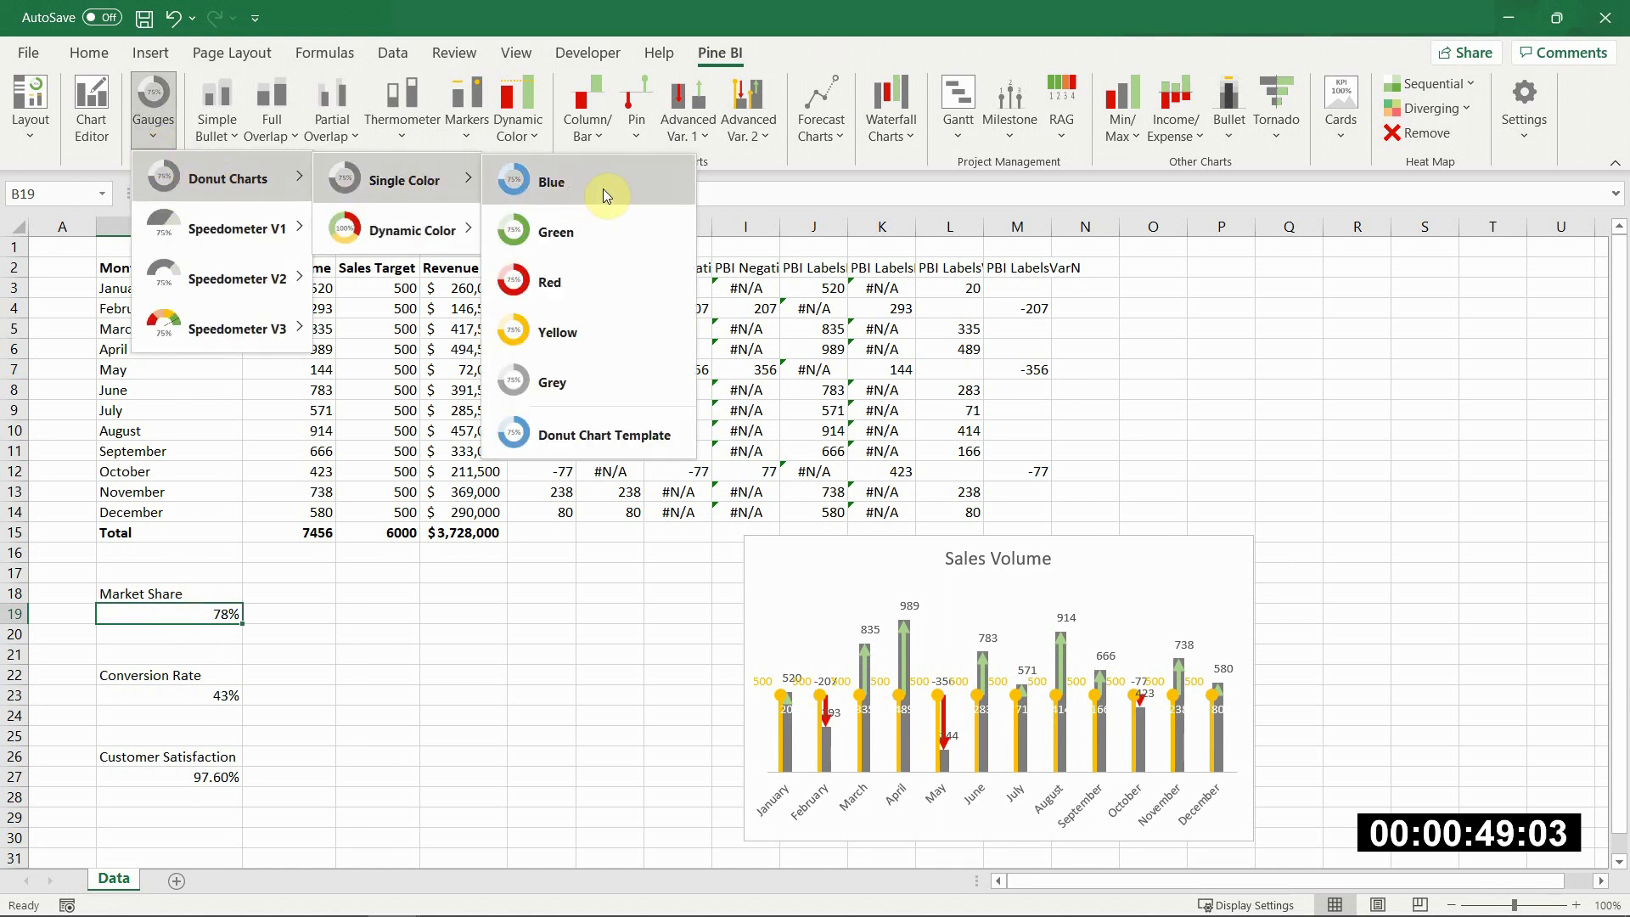
left_click(603, 189)
left_click(1026, 527)
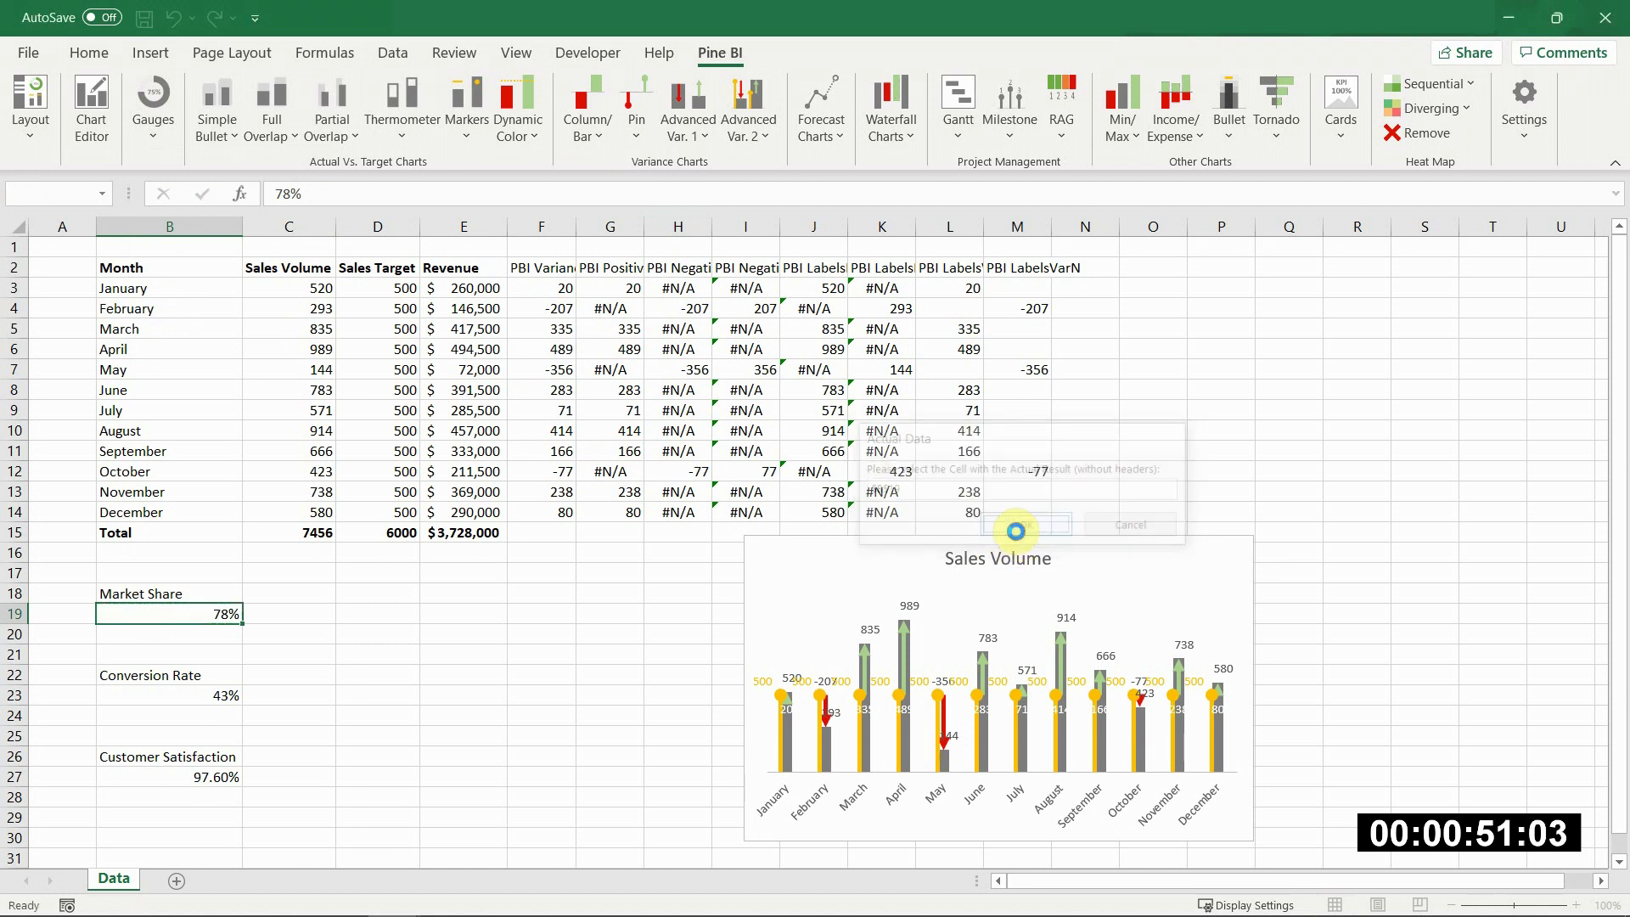
Step: Title the blue donut chart "Market Share" and move it over the first months of the Sales Volume chart
left_click(491, 626)
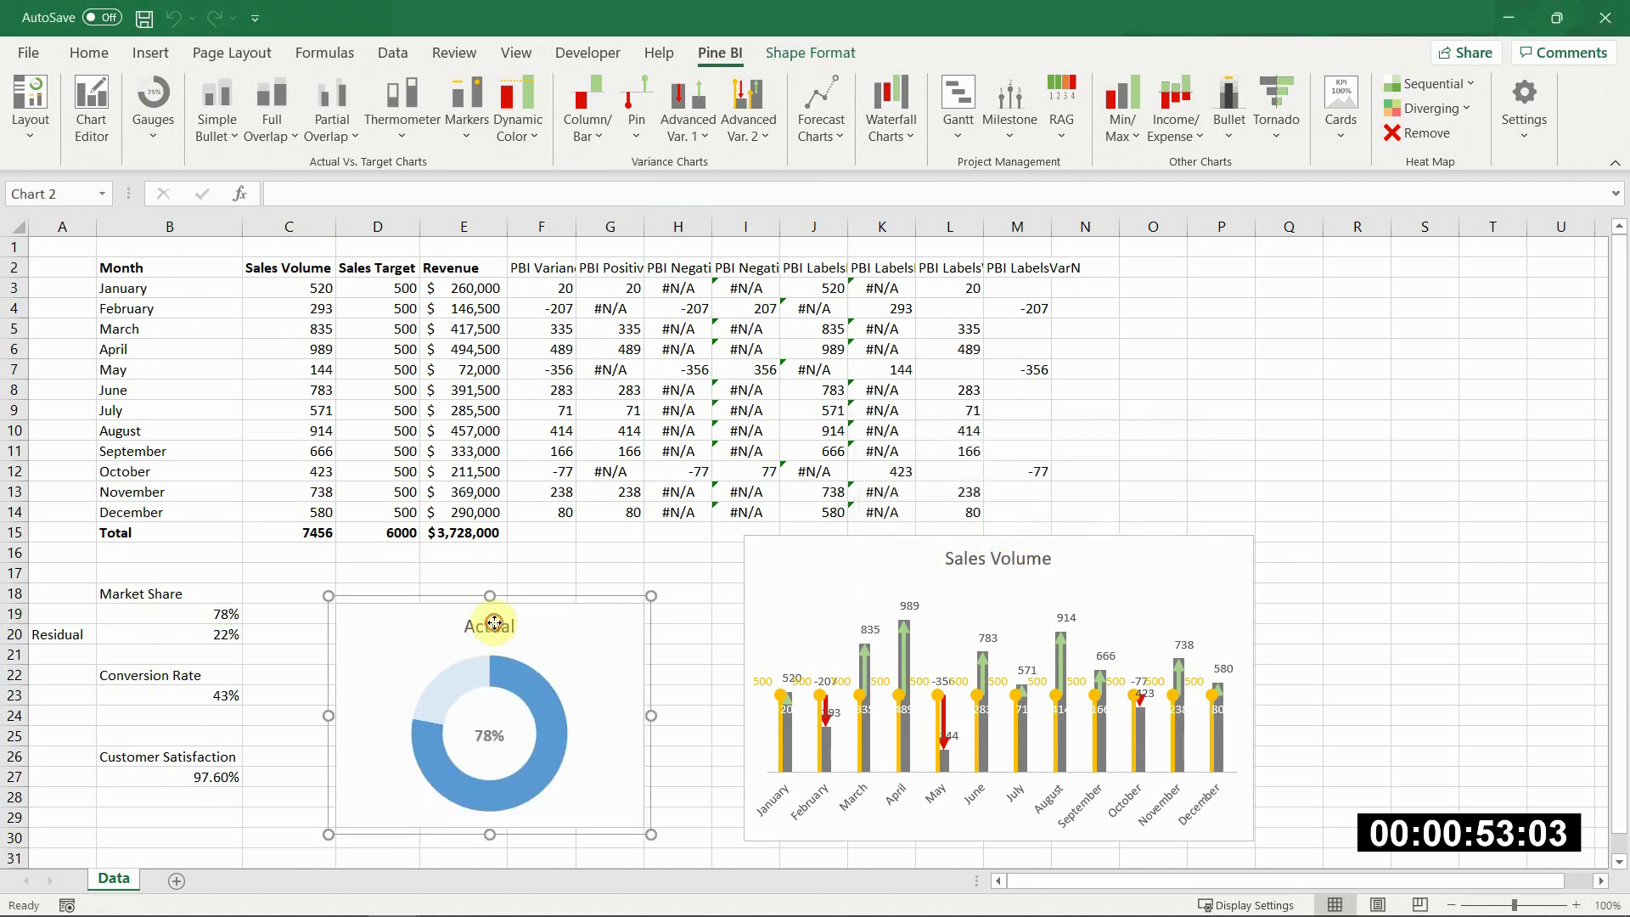
double_click(501, 628)
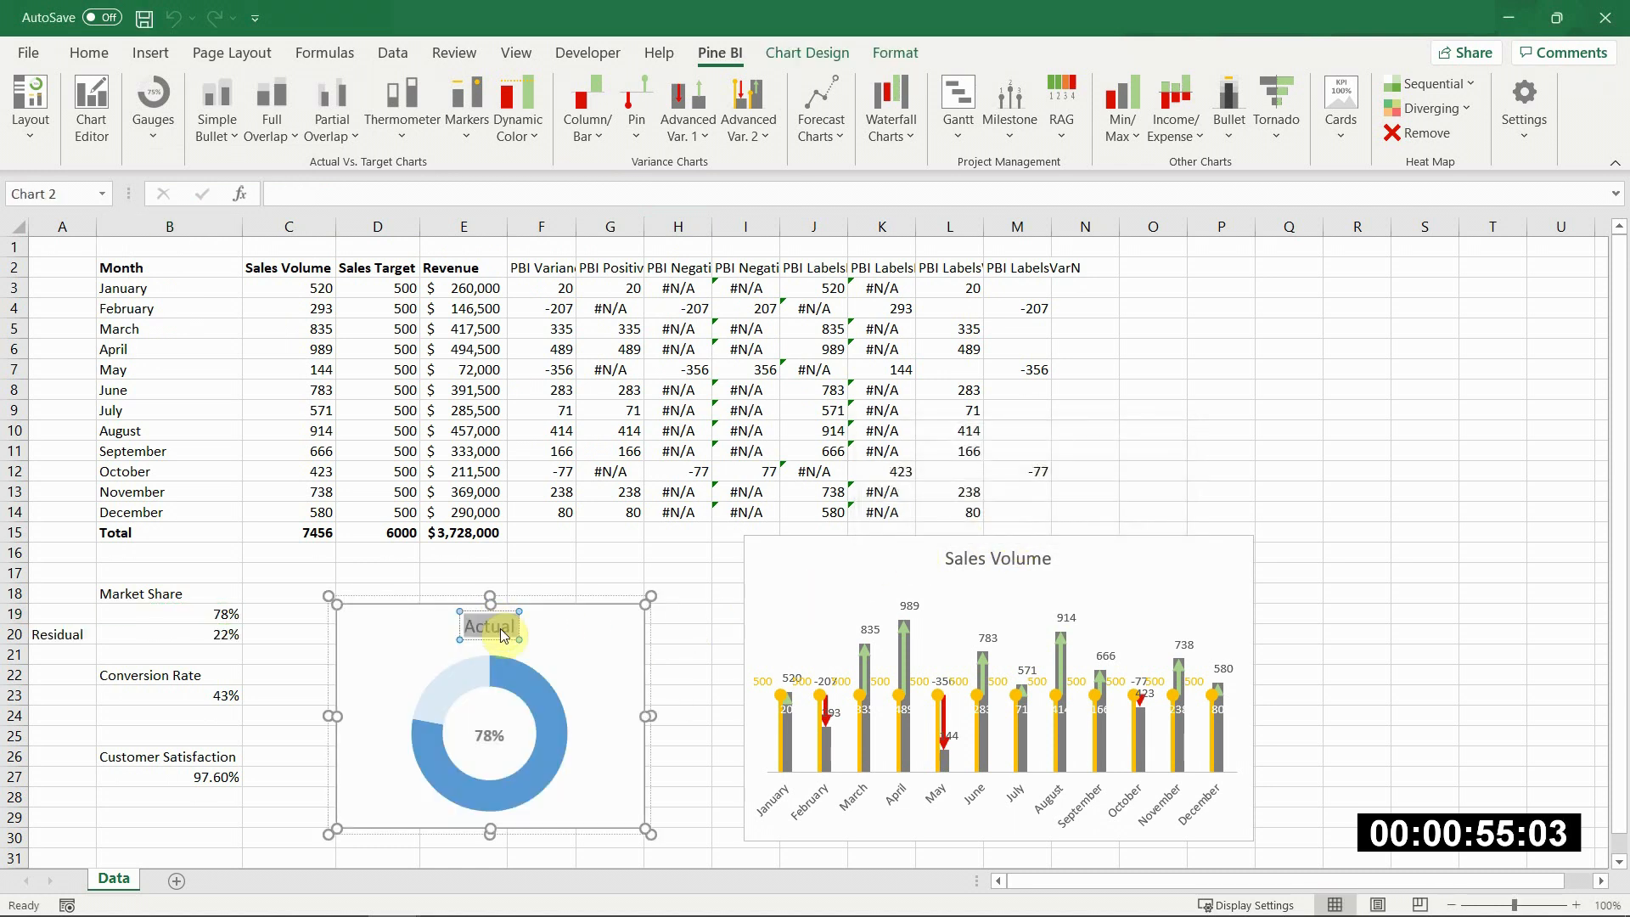
type("Market Shar")
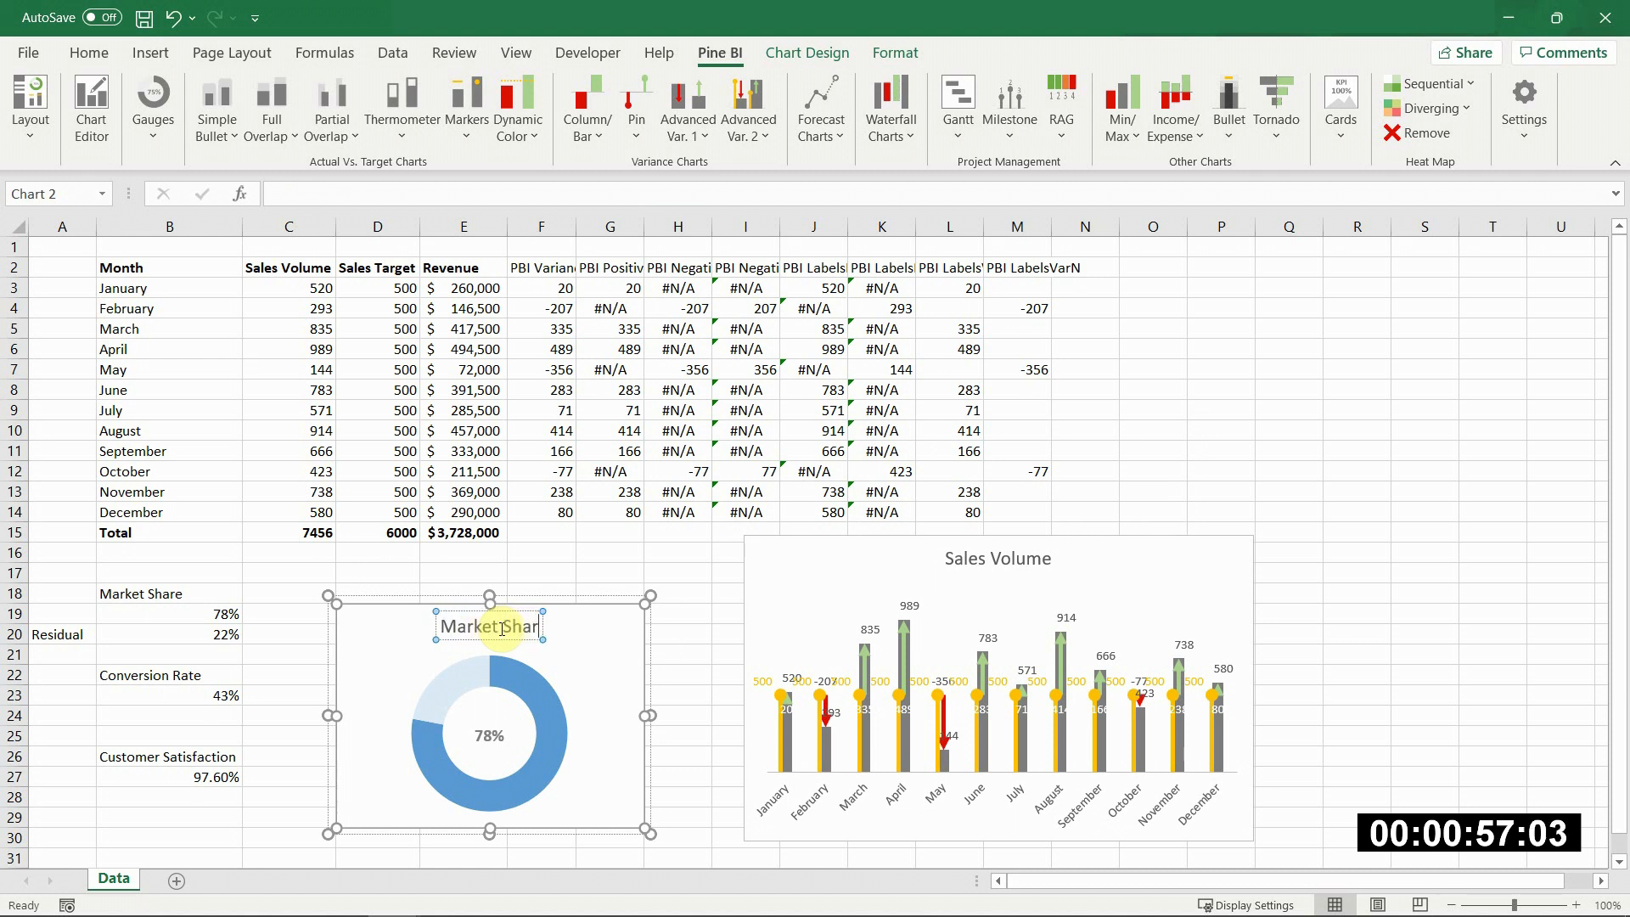
type("e")
left_click(620, 573)
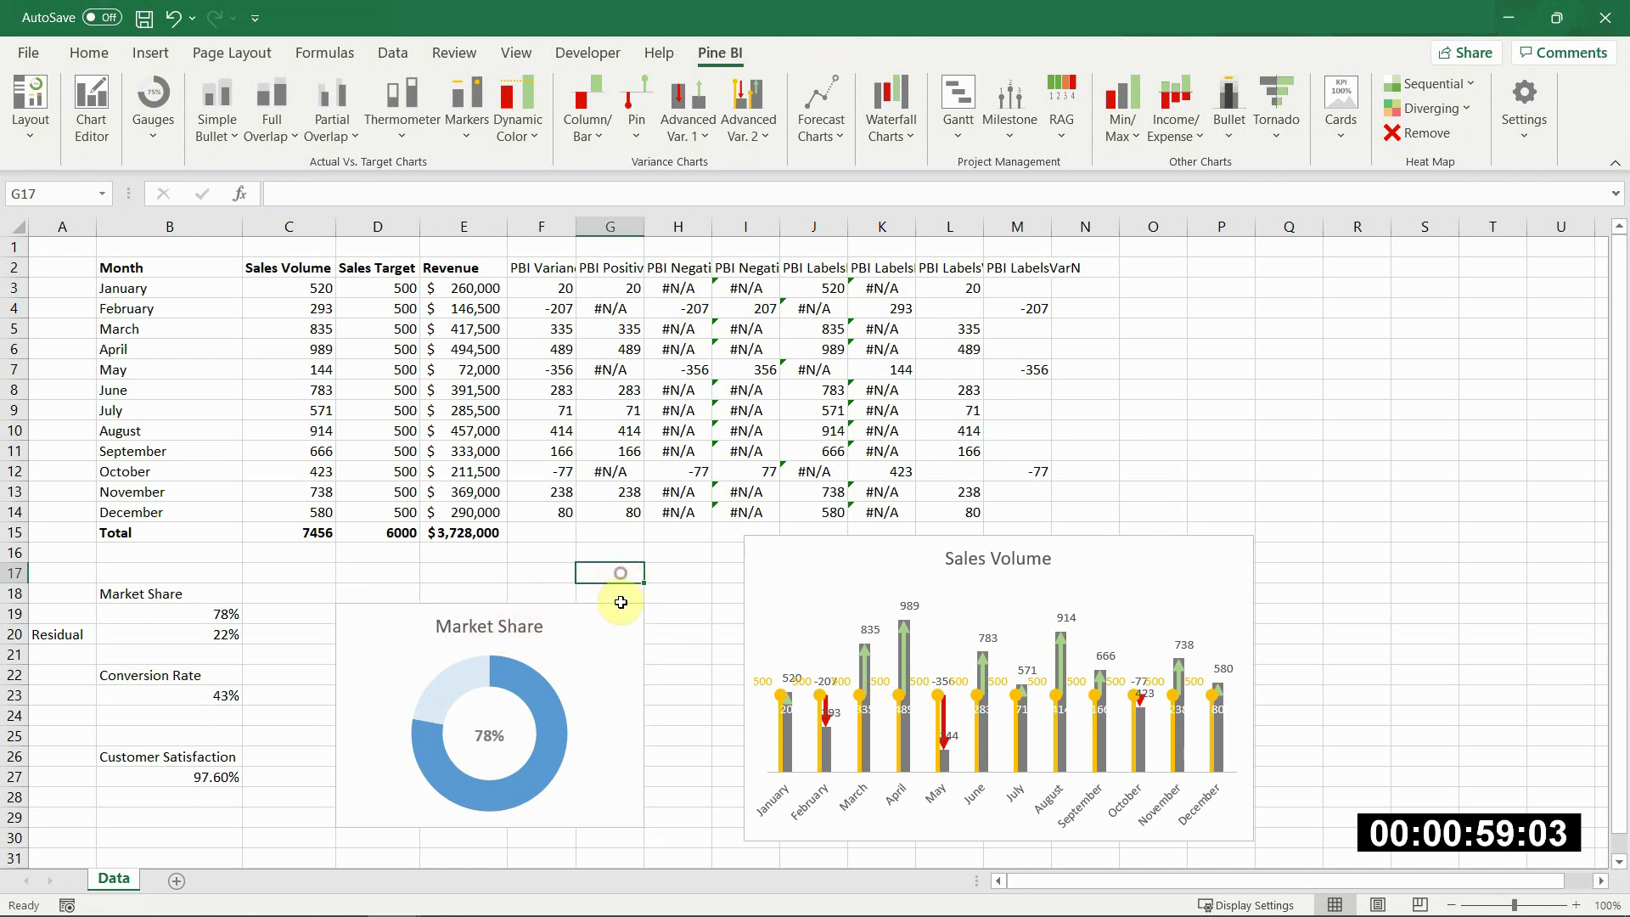
left_click(620, 605)
left_click_drag(600, 601, 840, 601)
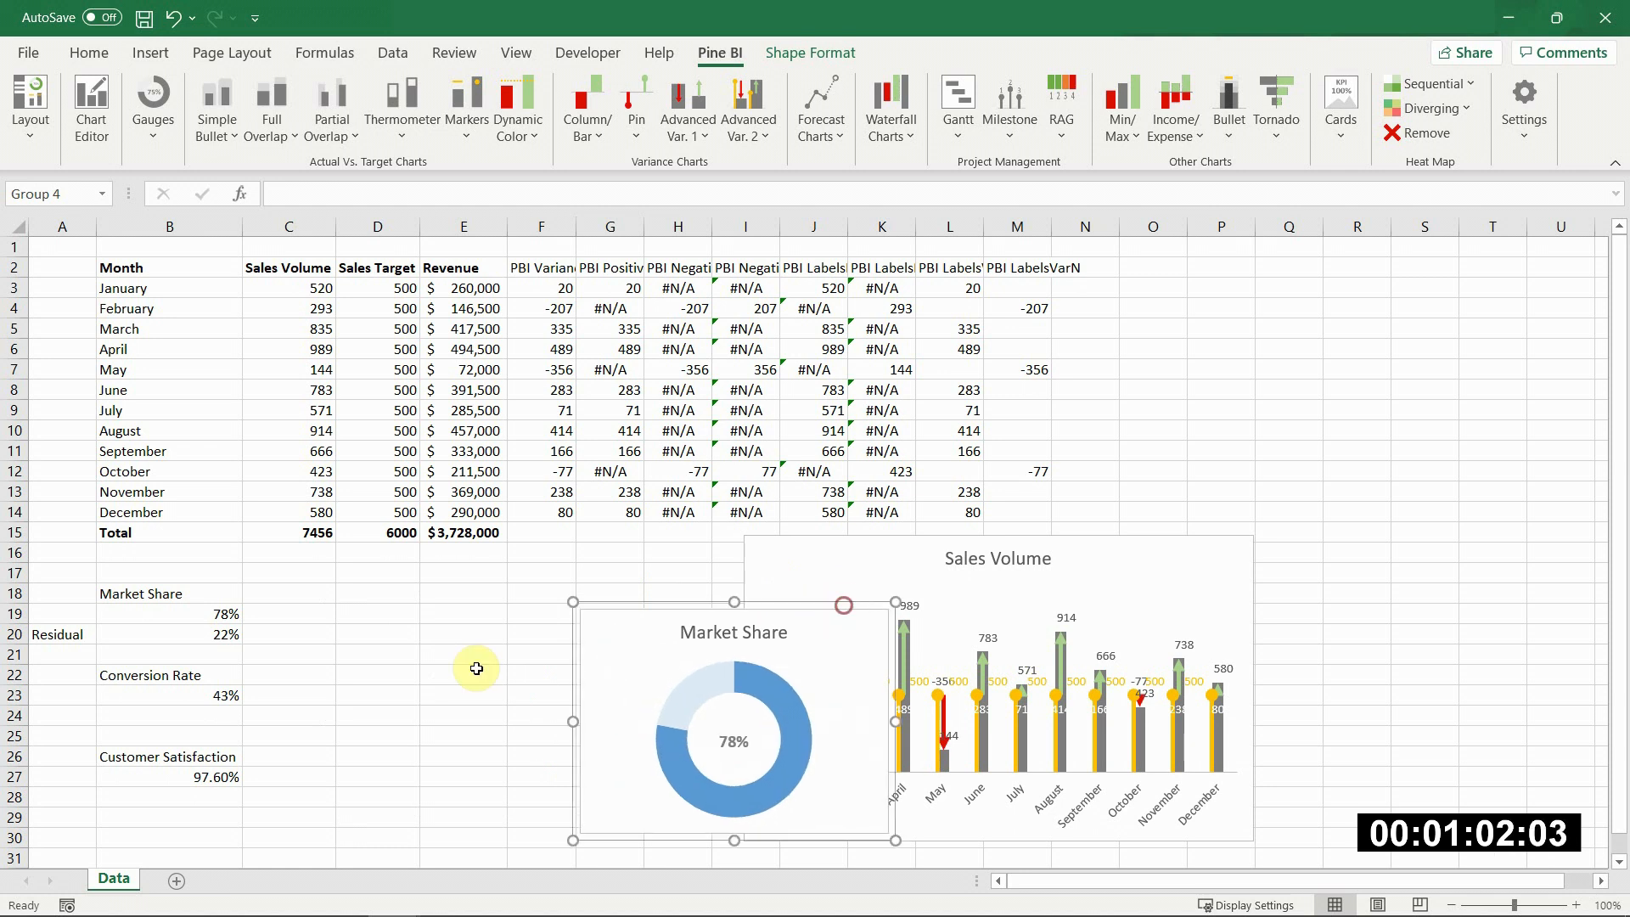
Step: Insert a single-color green donut chart based on the Conversion Rate value in B23
left_click(233, 708)
left_click(155, 135)
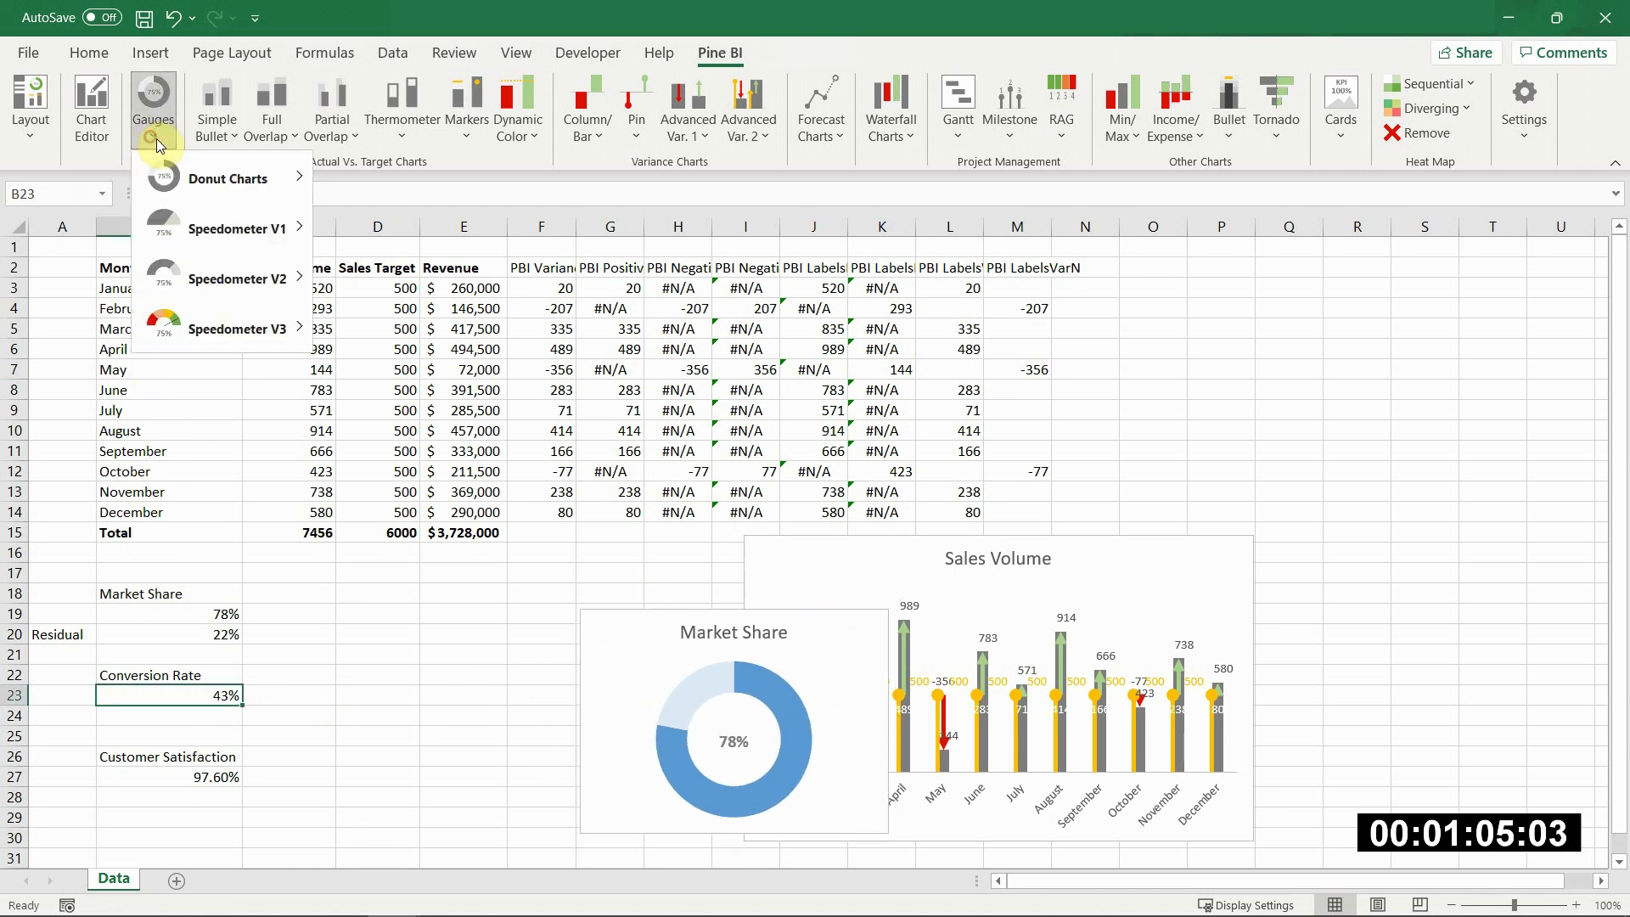
mouse_move(217, 179)
mouse_move(382, 180)
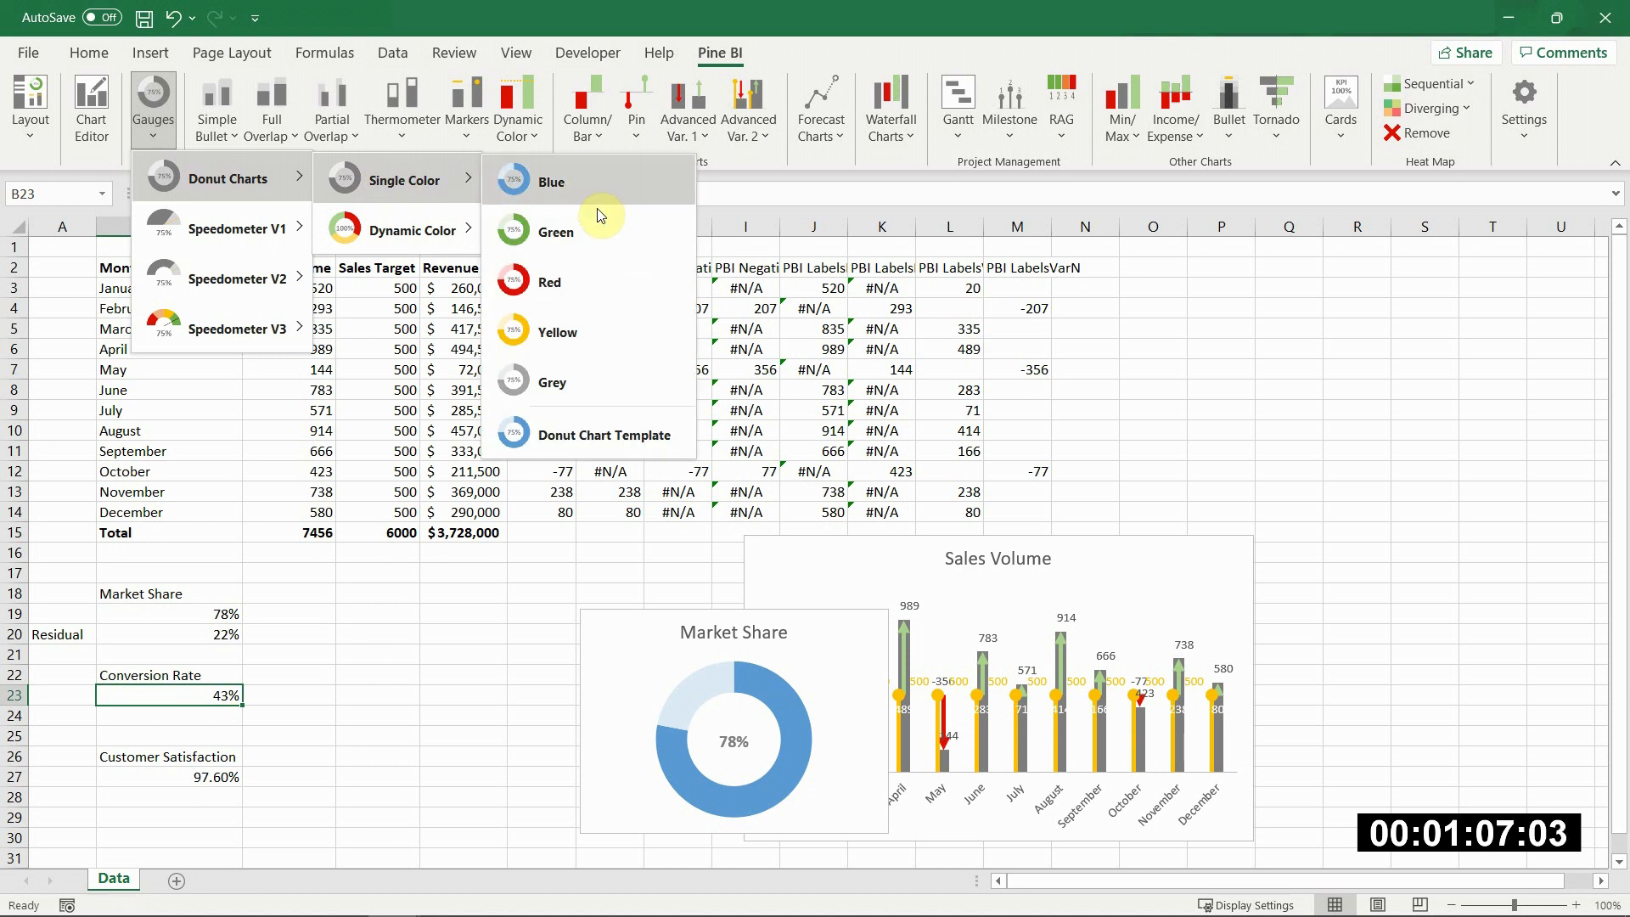
left_click(600, 224)
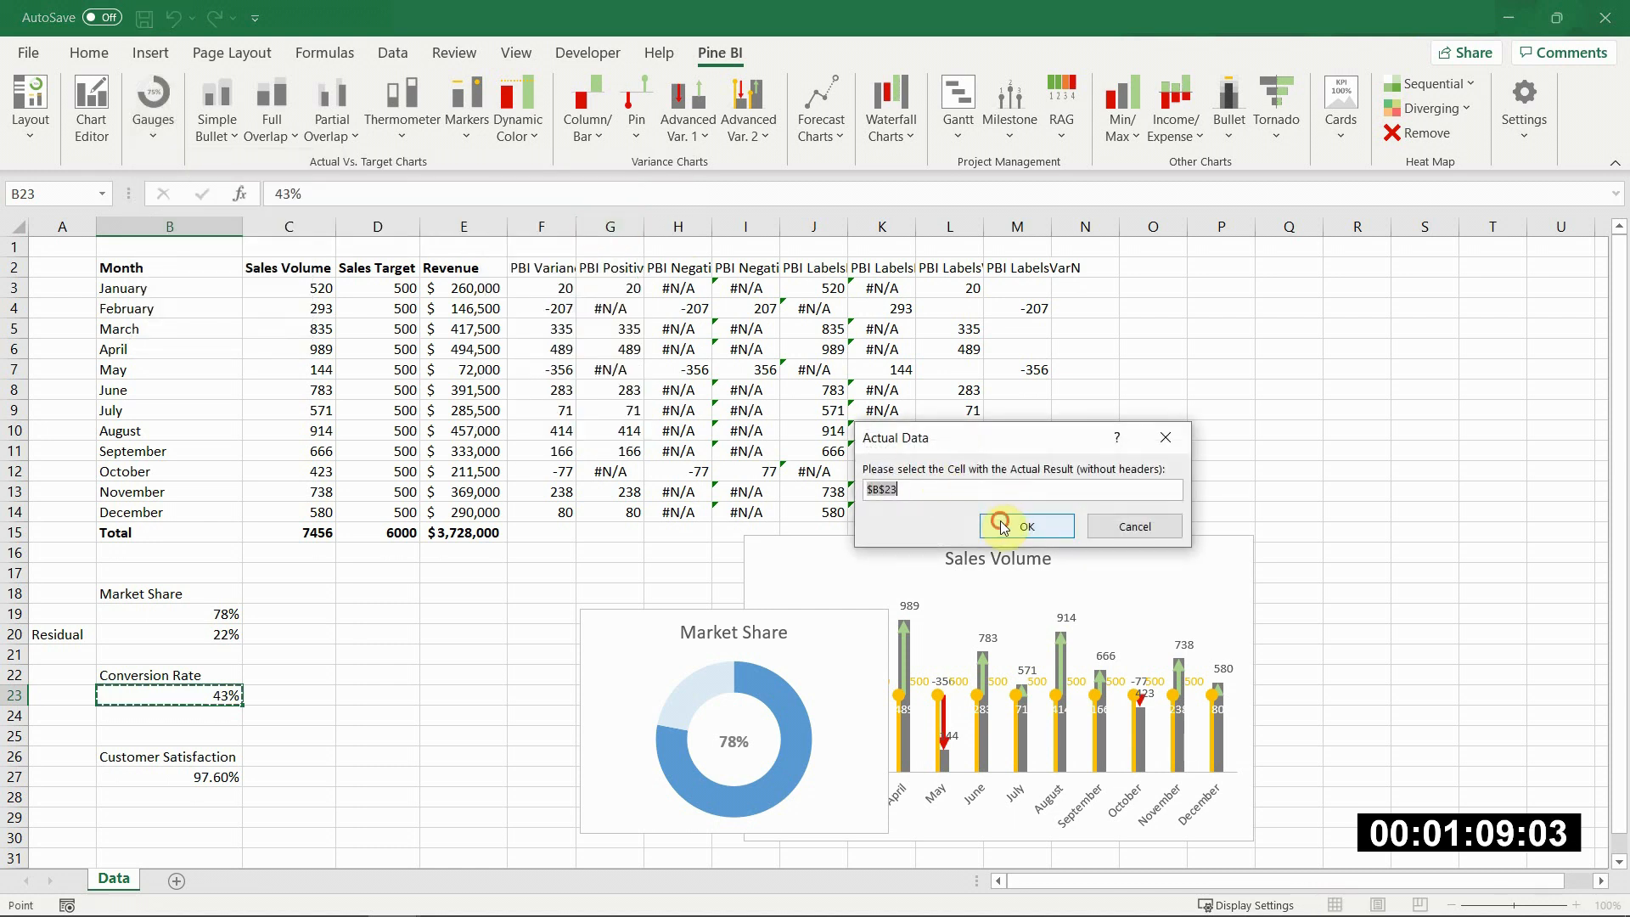
left_click(1004, 527)
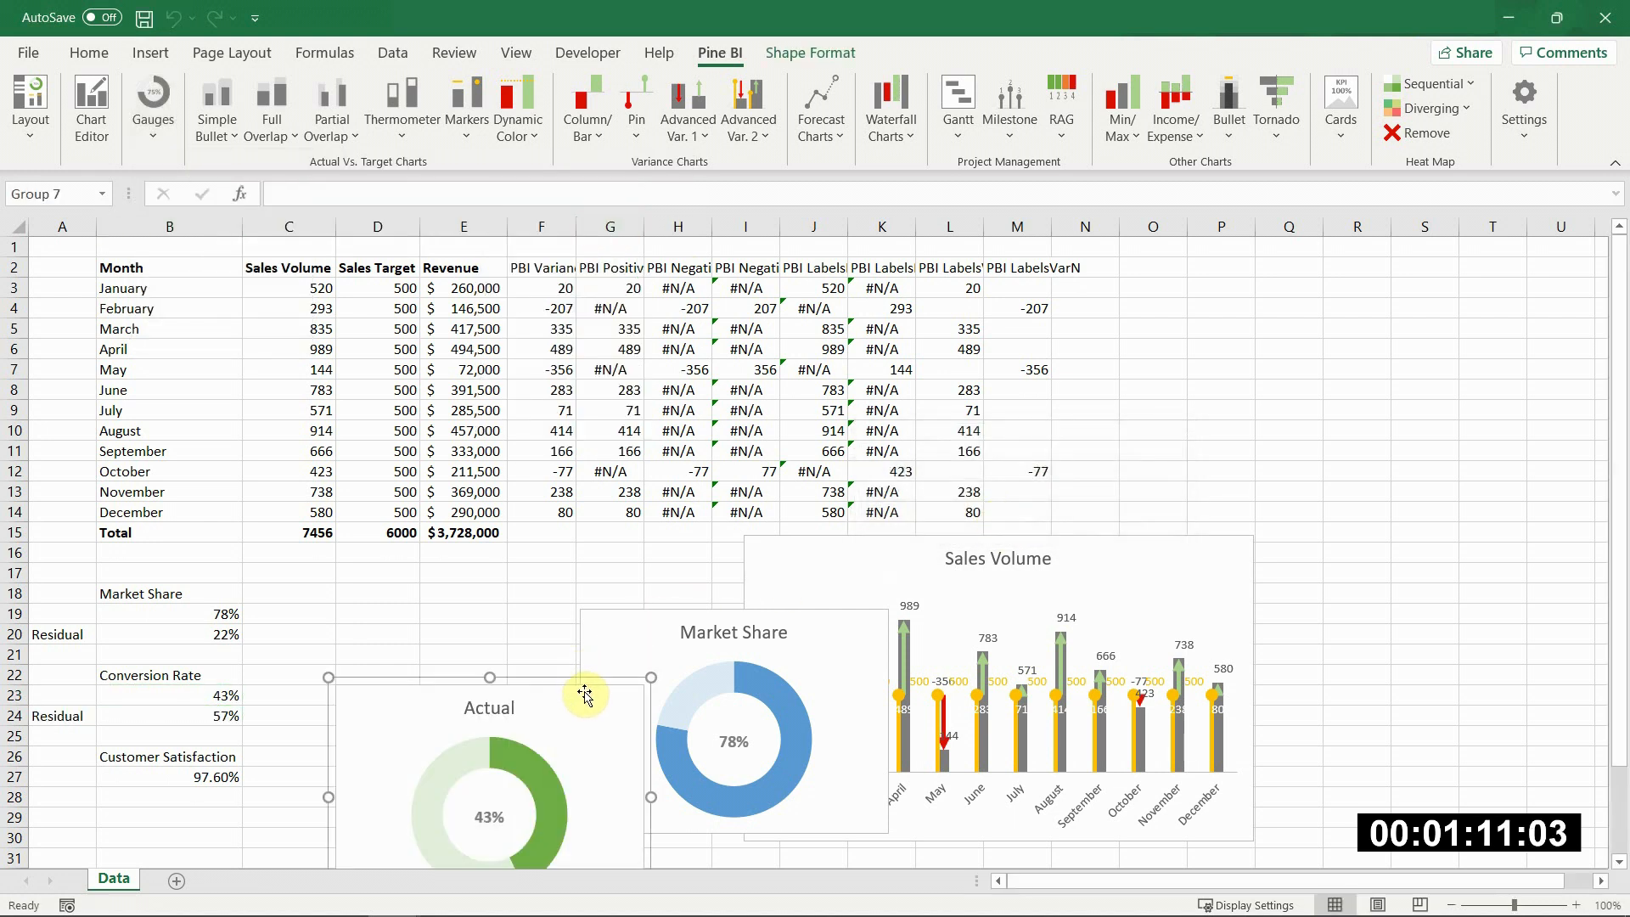
Step: Move the green donut chart up beside the Market Share chart and title it "Conversion Rate"
left_click_drag(563, 674, 639, 597)
left_click(565, 630)
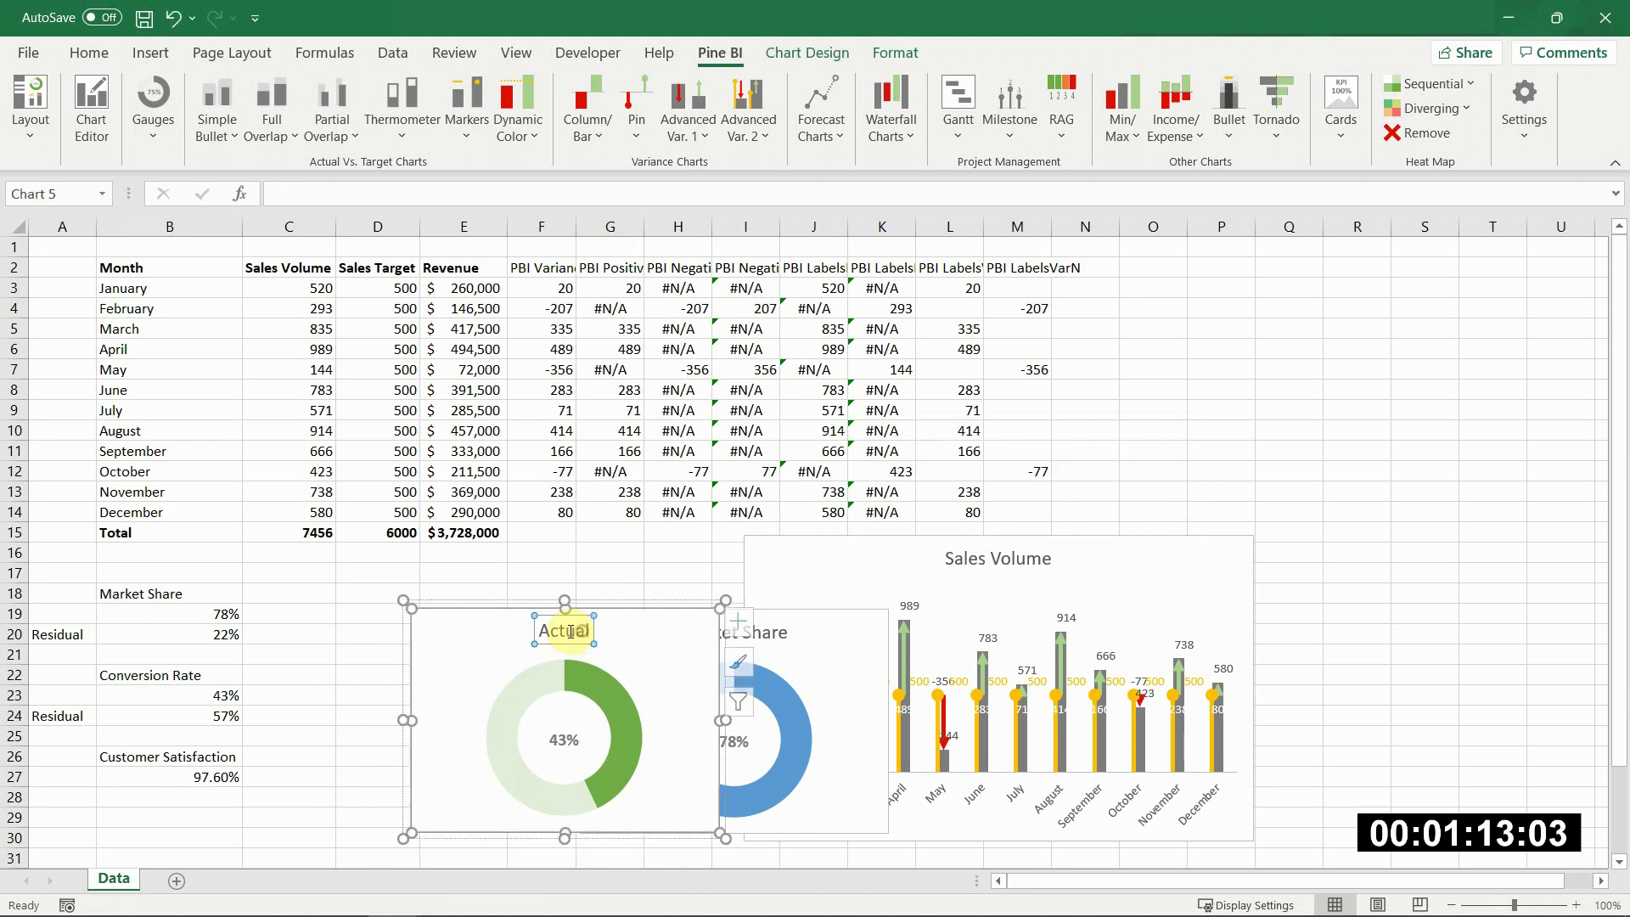
left_click(571, 630)
double_click(568, 635)
type("C")
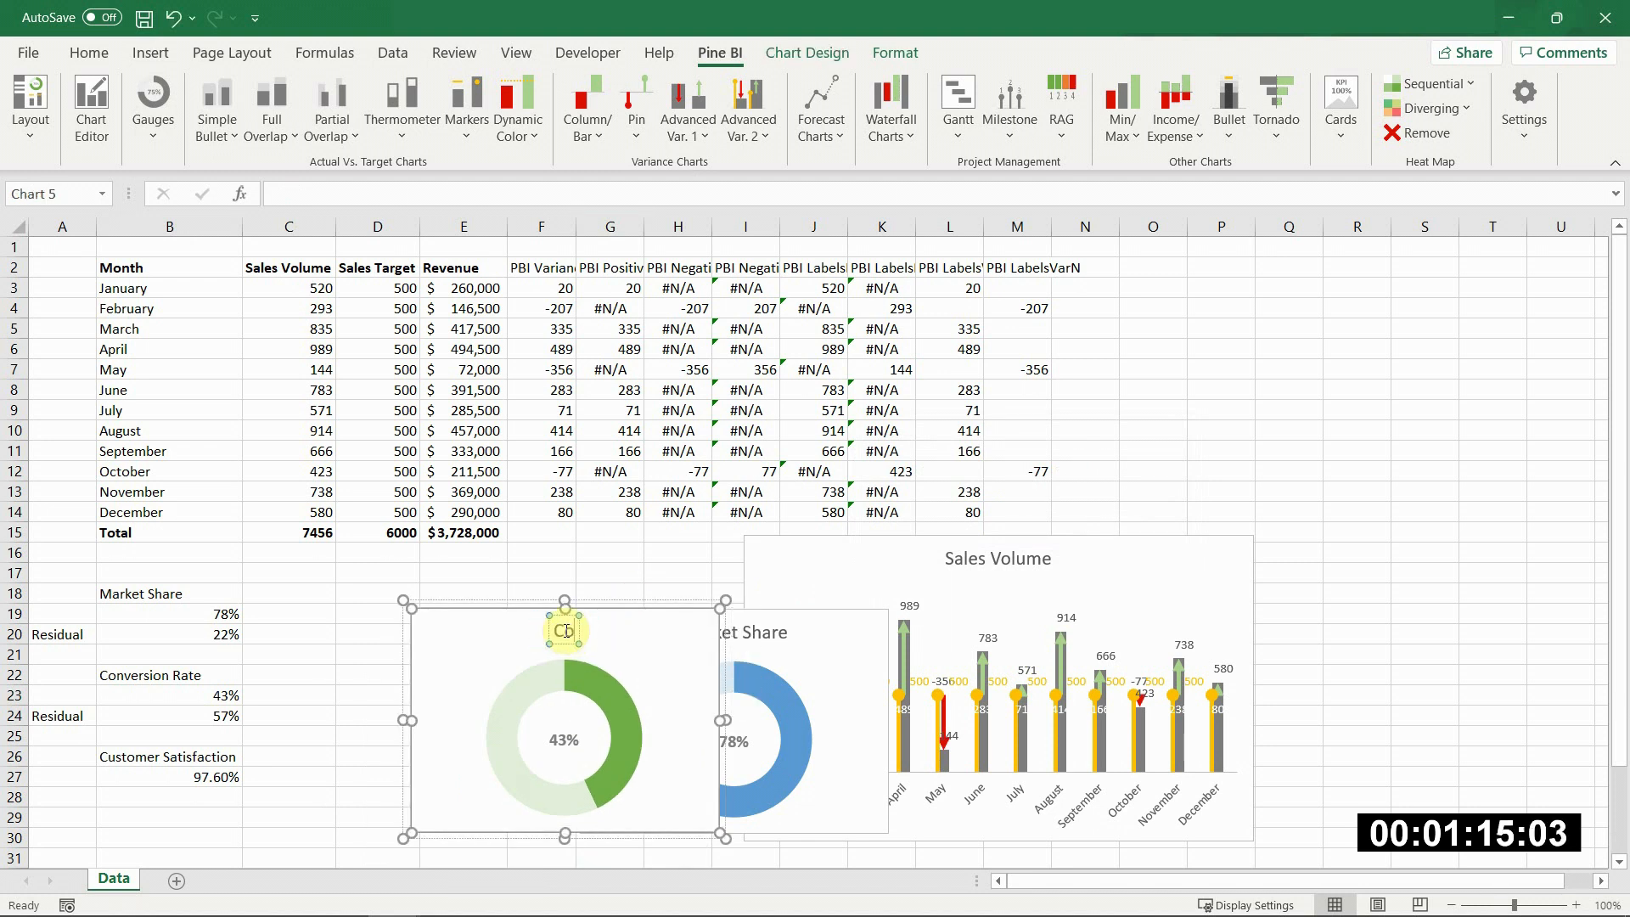
type("onversion Rate")
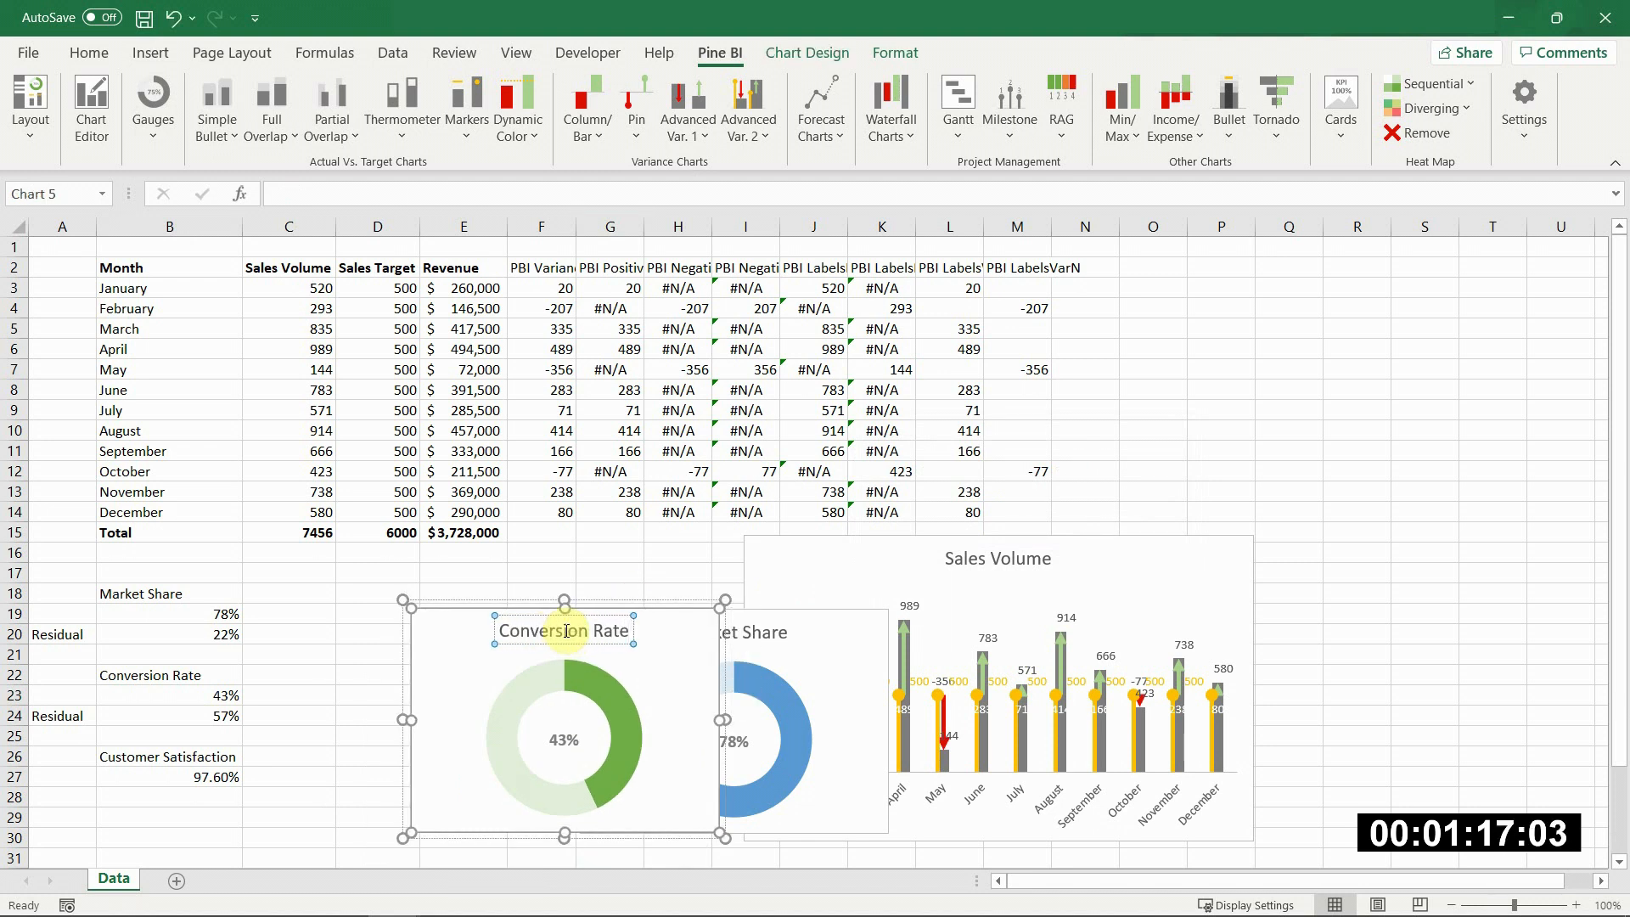
Step: Move the Conversion Rate donut chart over the Market Share and Sales Volume charts to free the cells around D18
left_click(348, 650)
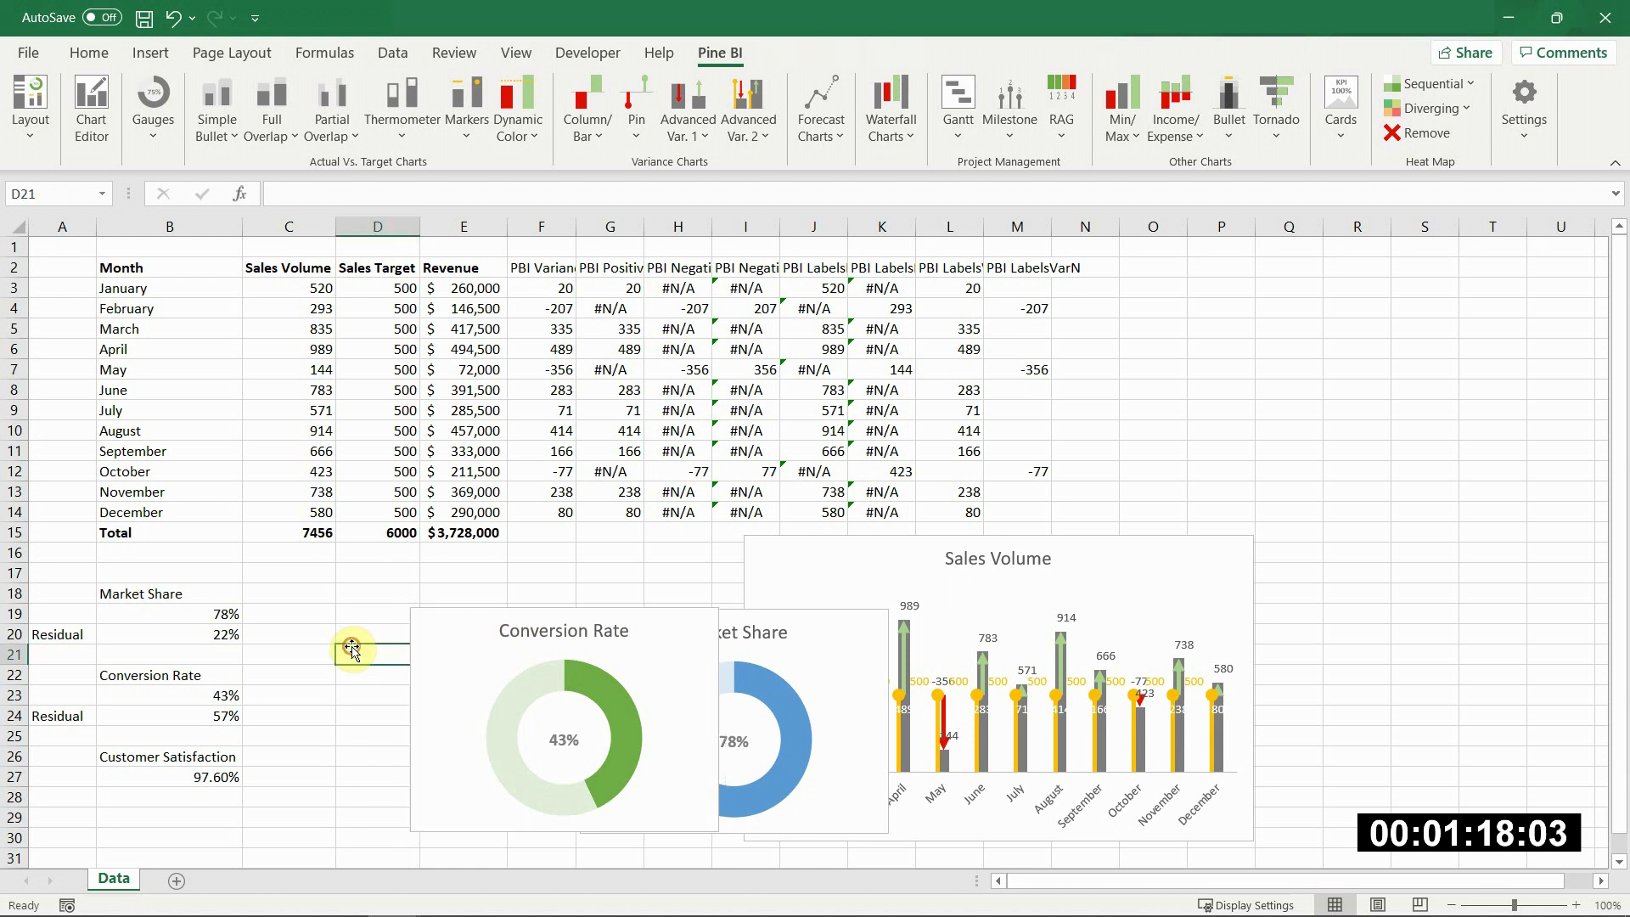
left_click(436, 611)
left_click_drag(436, 600, 675, 601)
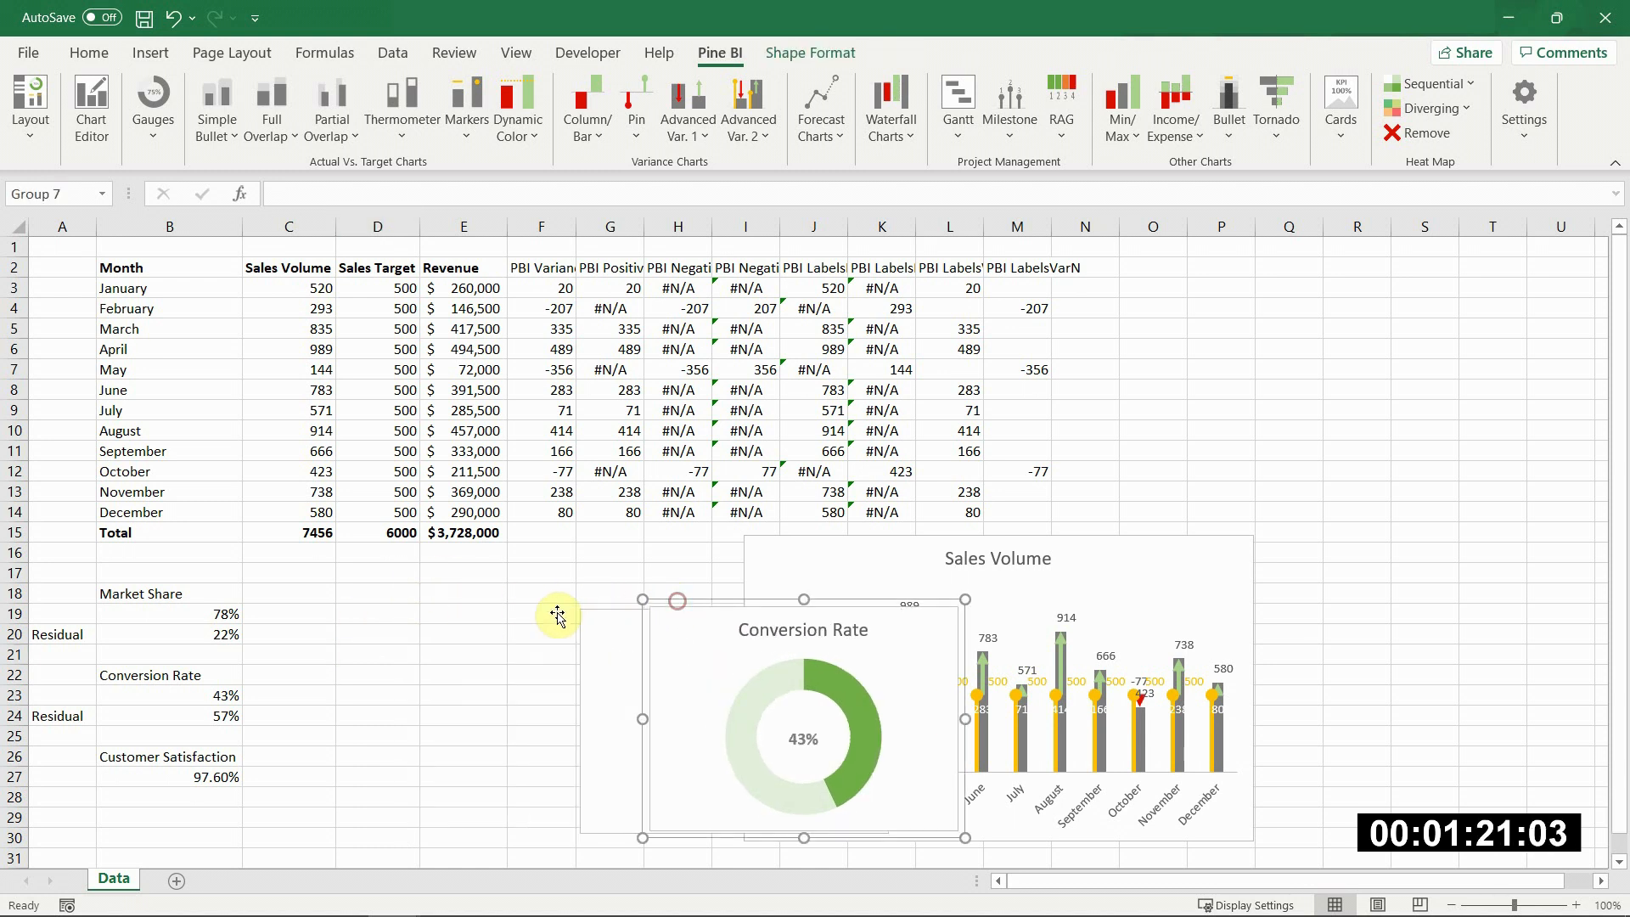
Step: Insert a multi-color column bullet chart with target, placing its data table at D18
left_click(390, 598)
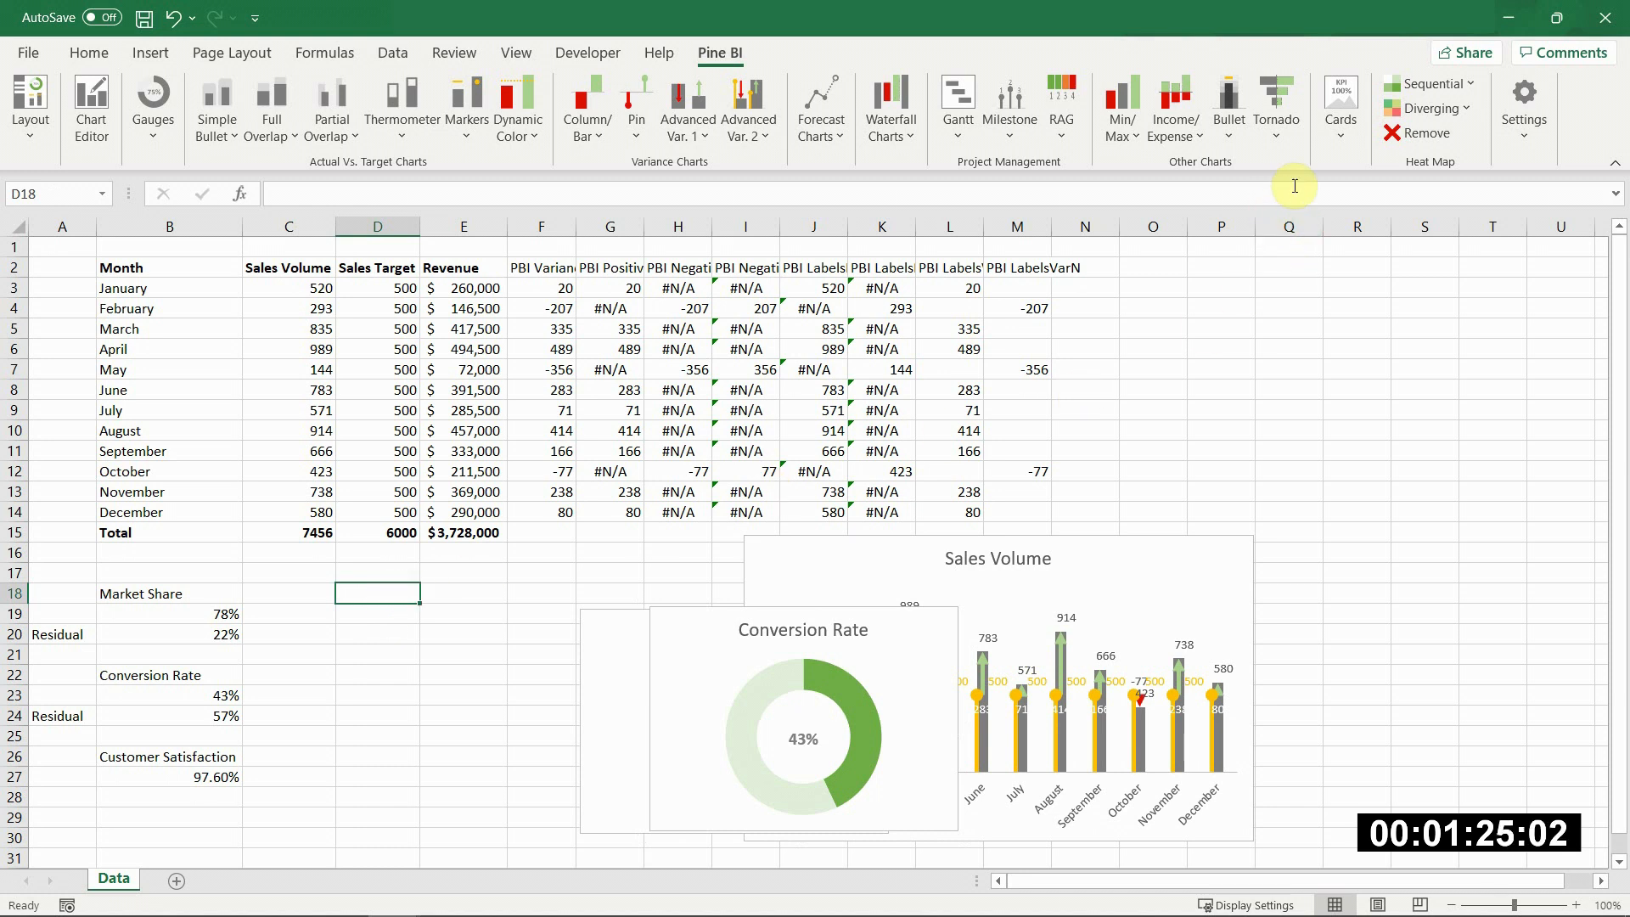
left_click(1228, 110)
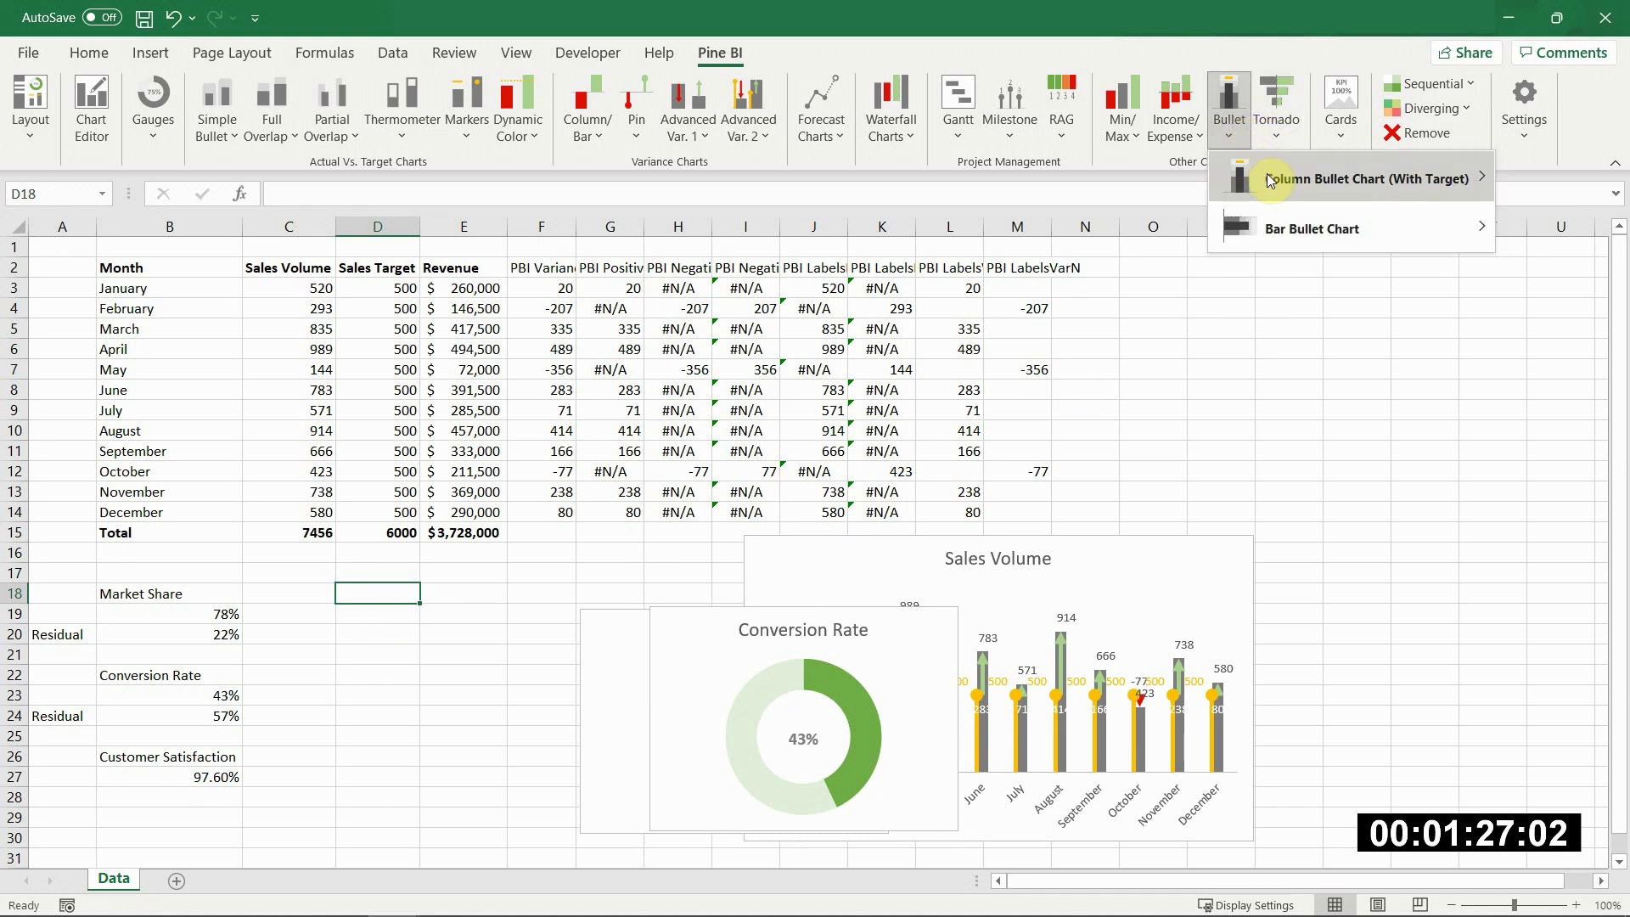
mouse_move(1266, 173)
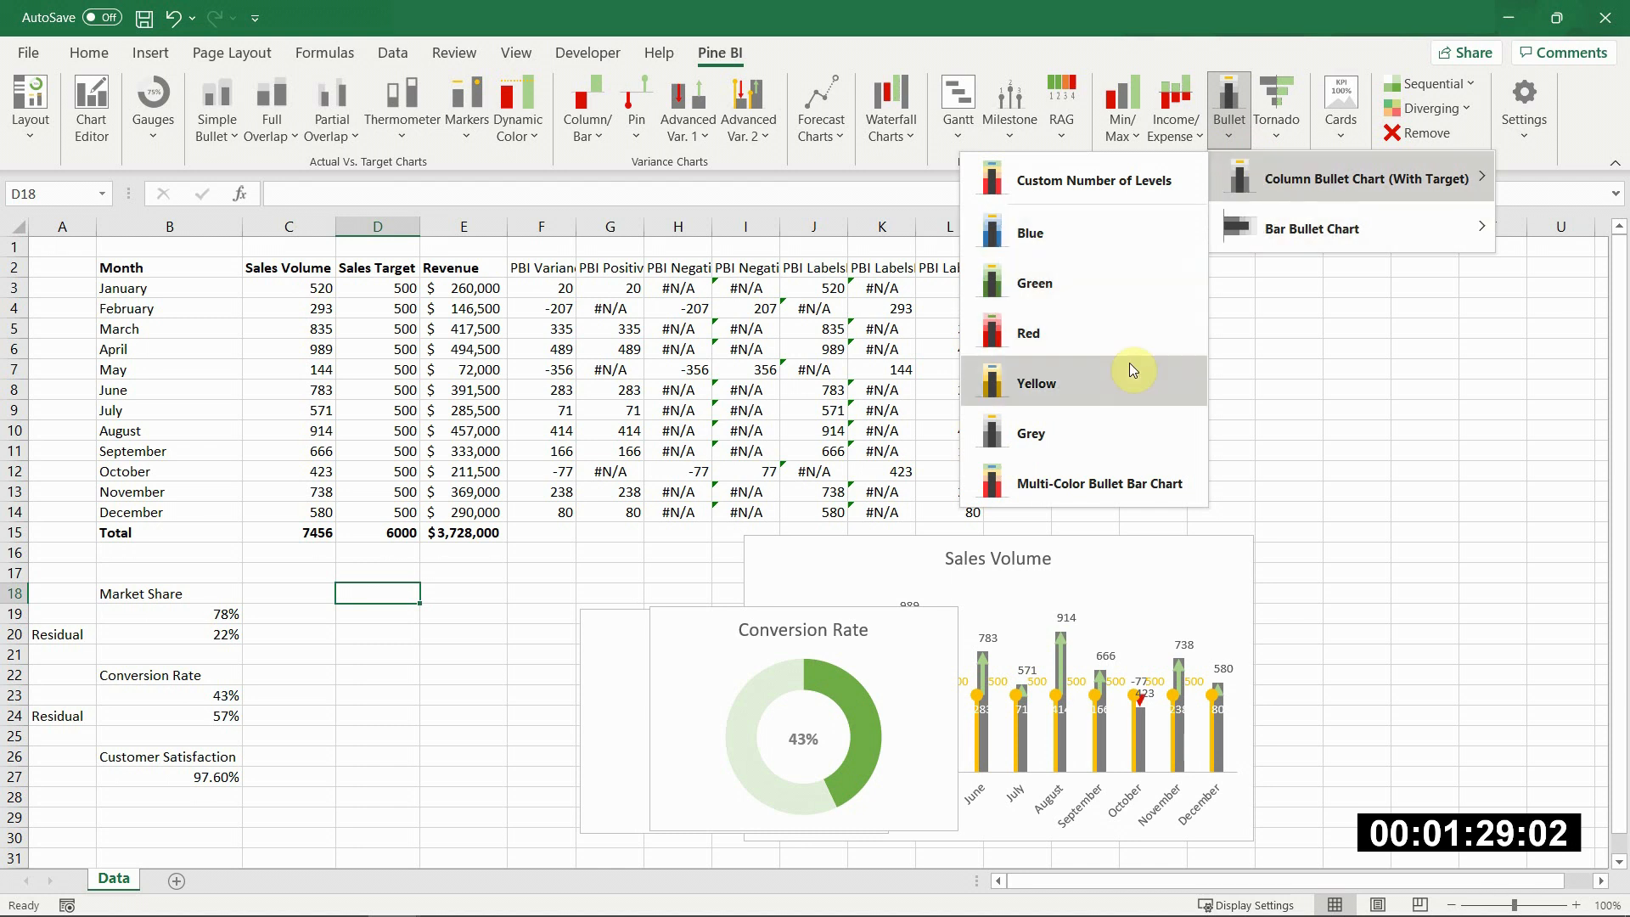
left_click(1097, 485)
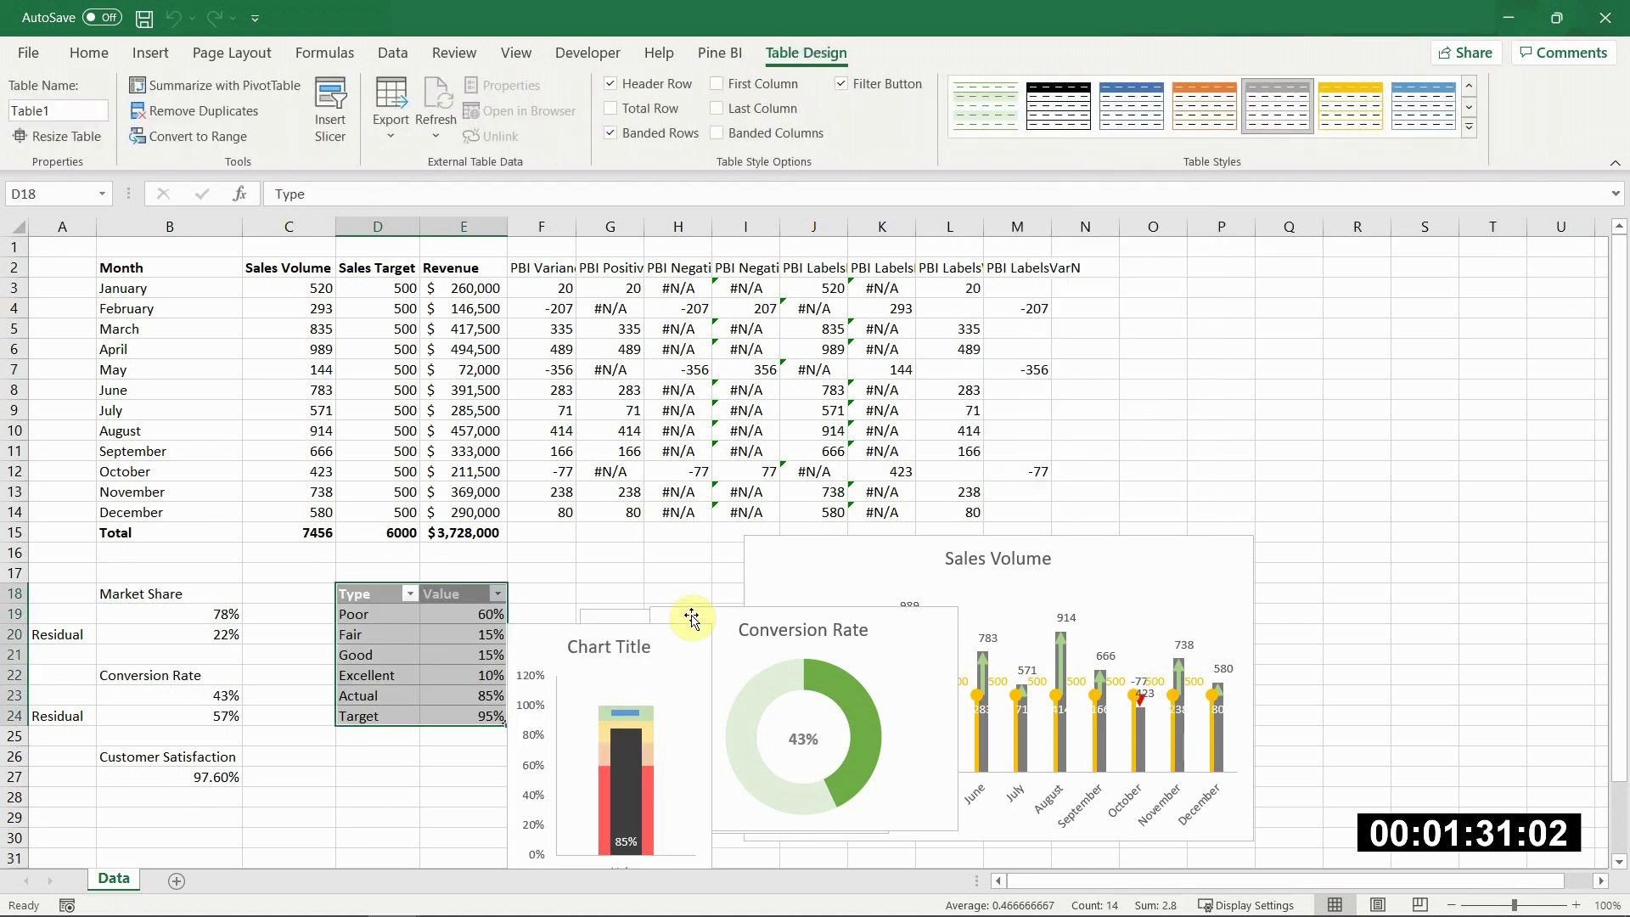
Step: Move the bullet chart up beside the Sales Volume chart and title it "Customer Satisfaction"
left_click_drag(678, 636, 740, 548)
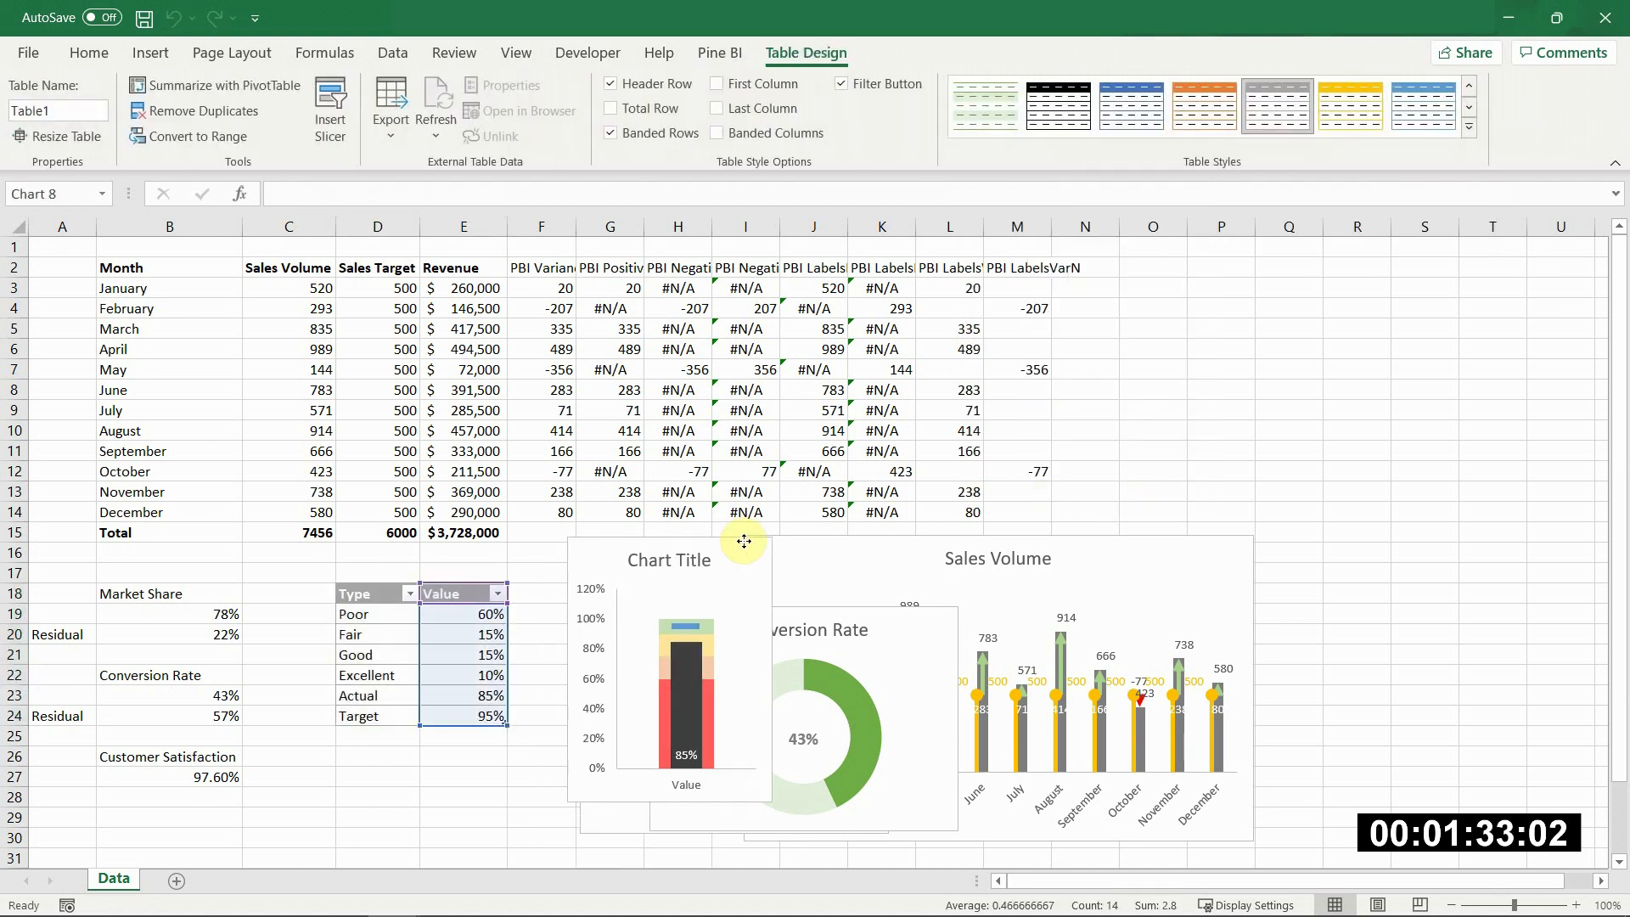
left_click(671, 562)
left_click(670, 562)
key("ctrl+a")
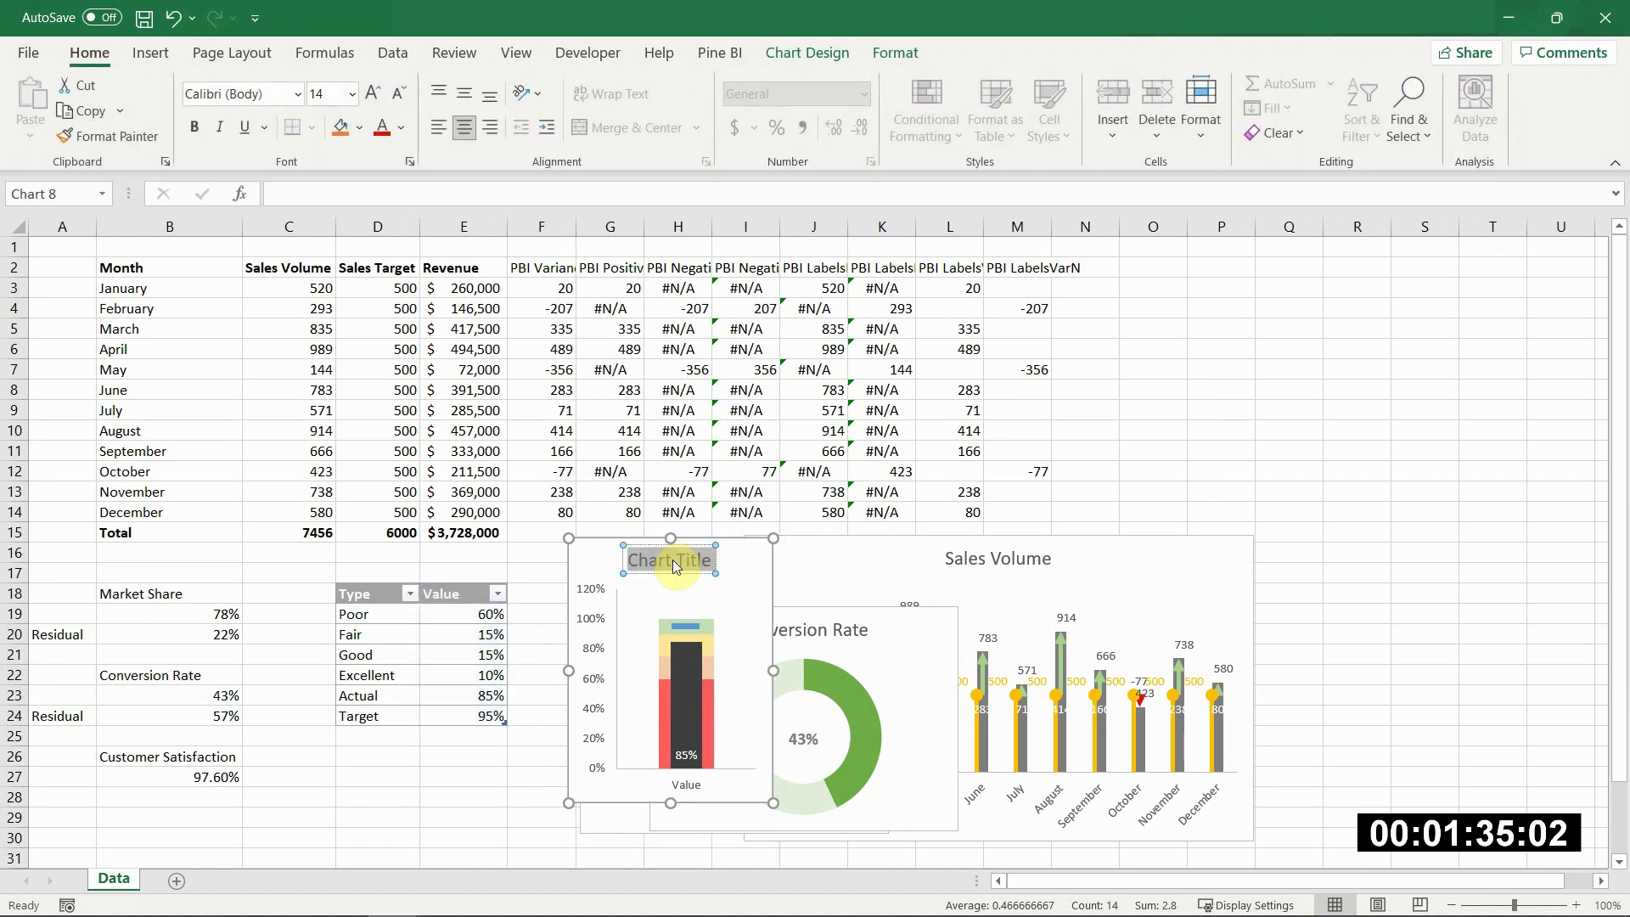
type("Customer Sat")
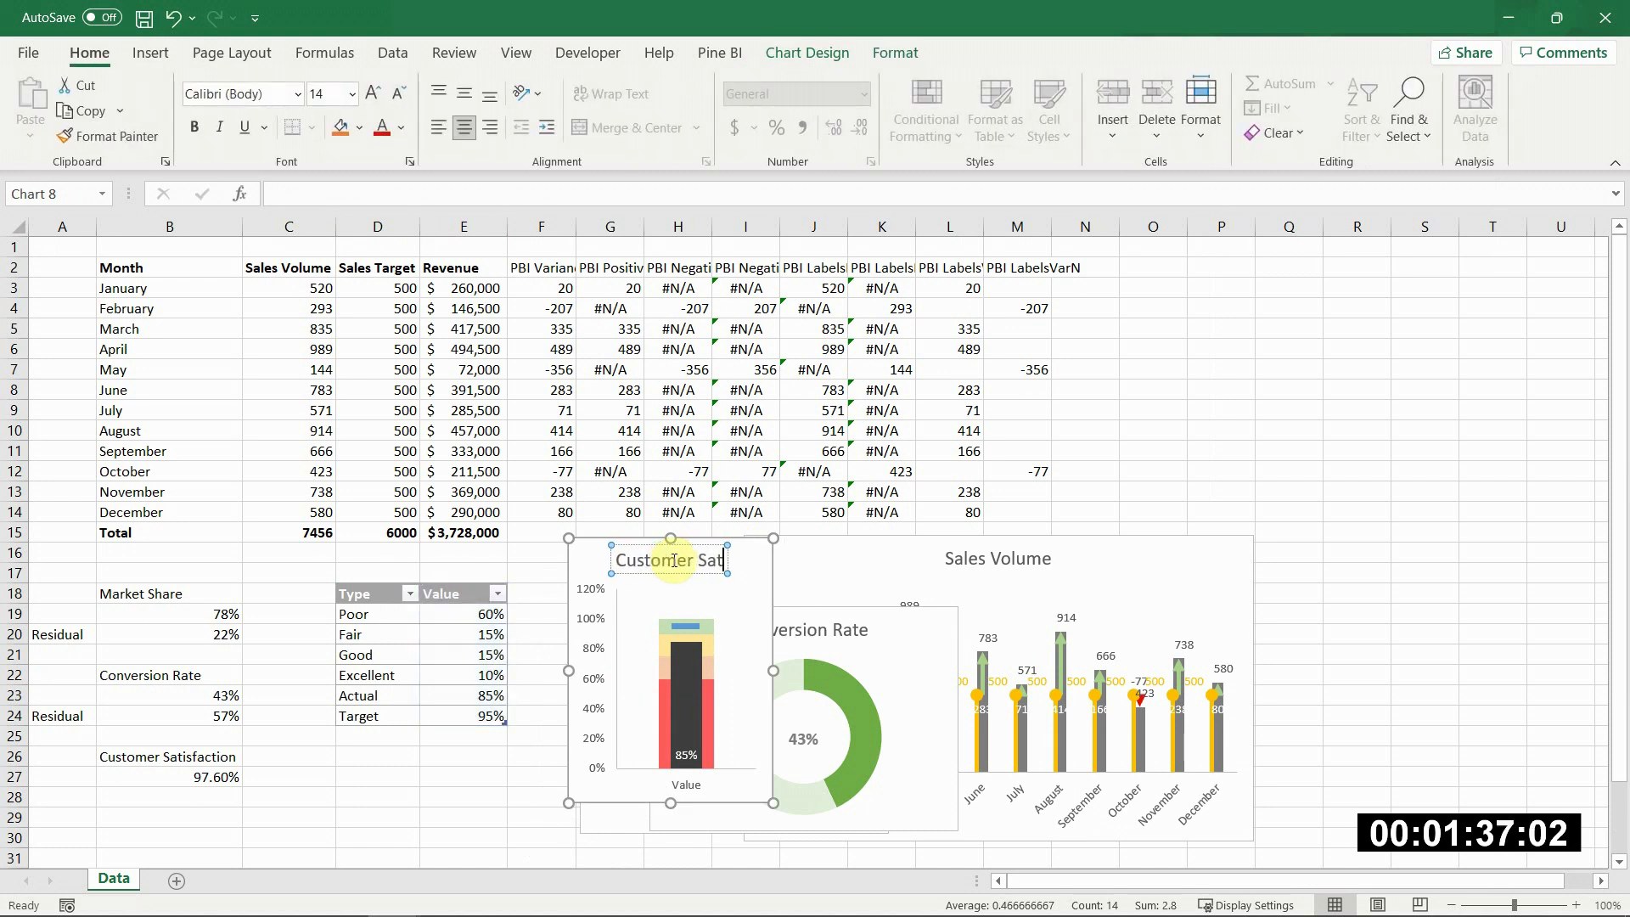
type("isfaction")
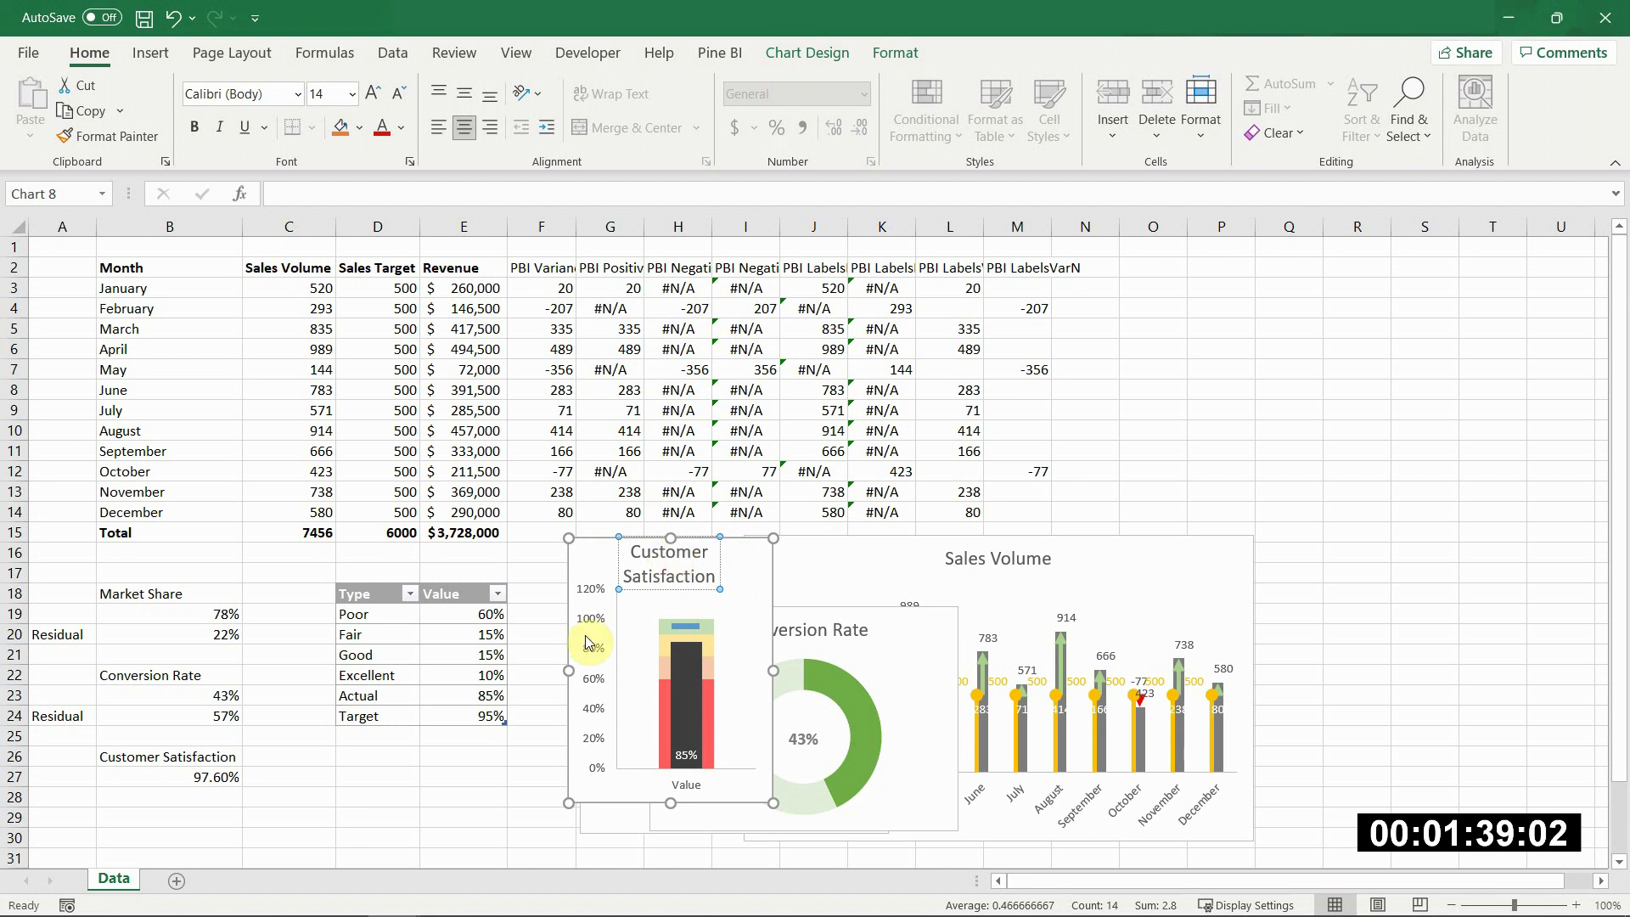
left_click(530, 753)
Step: Link the bullet chart's Actual value in E23 to B27 and set its Target to 80%
left_click(475, 697)
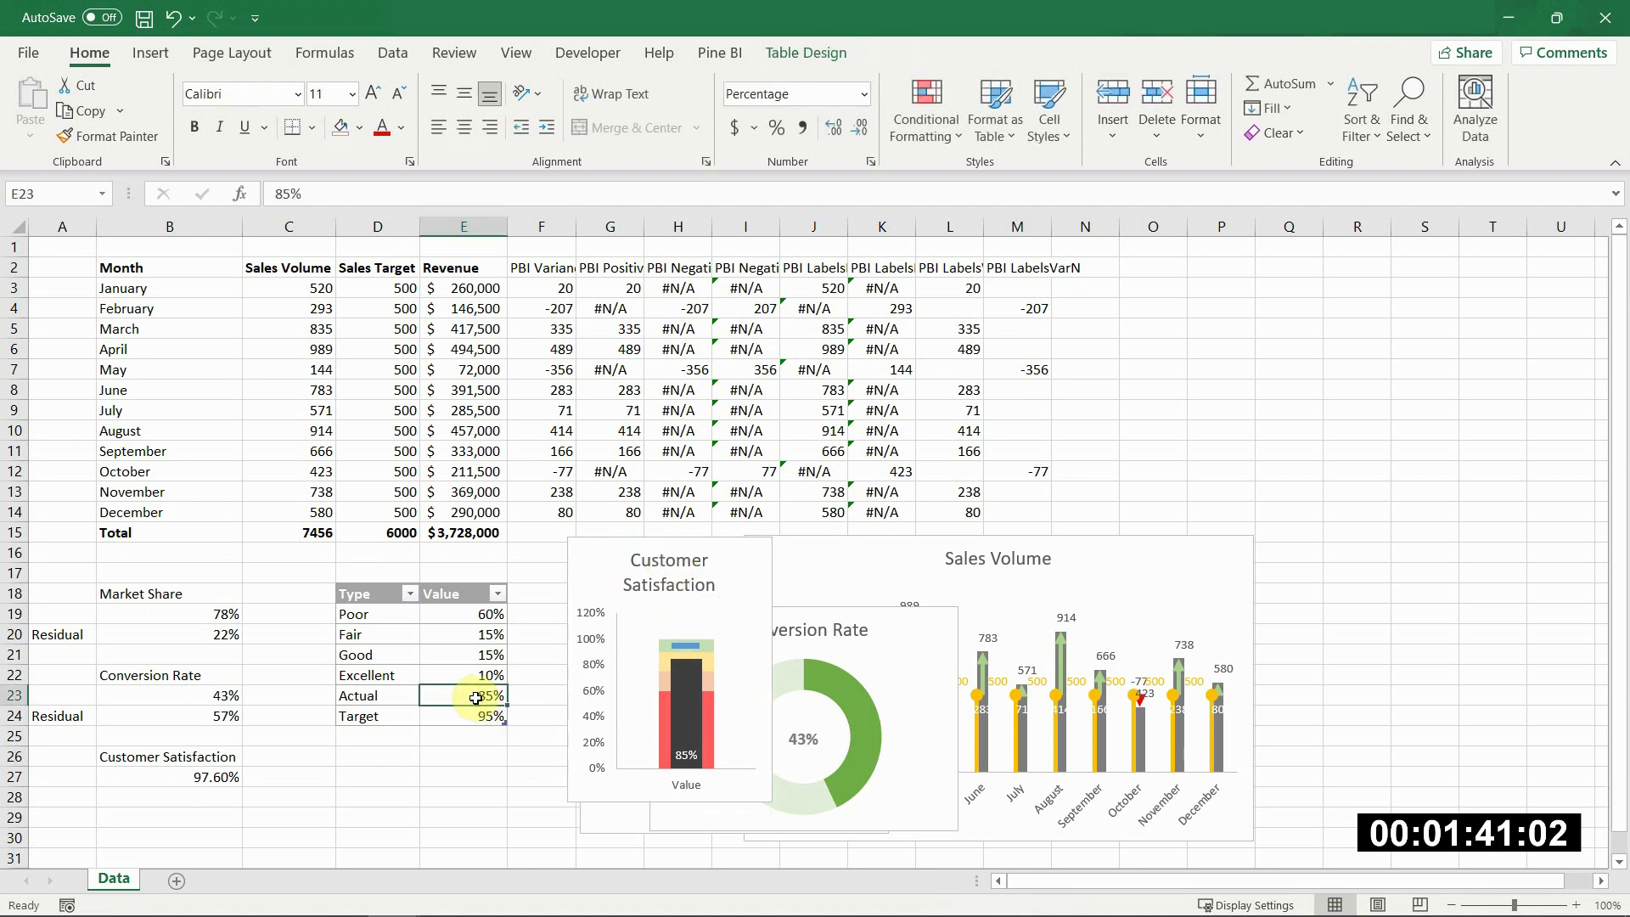
type("=")
left_click(222, 775)
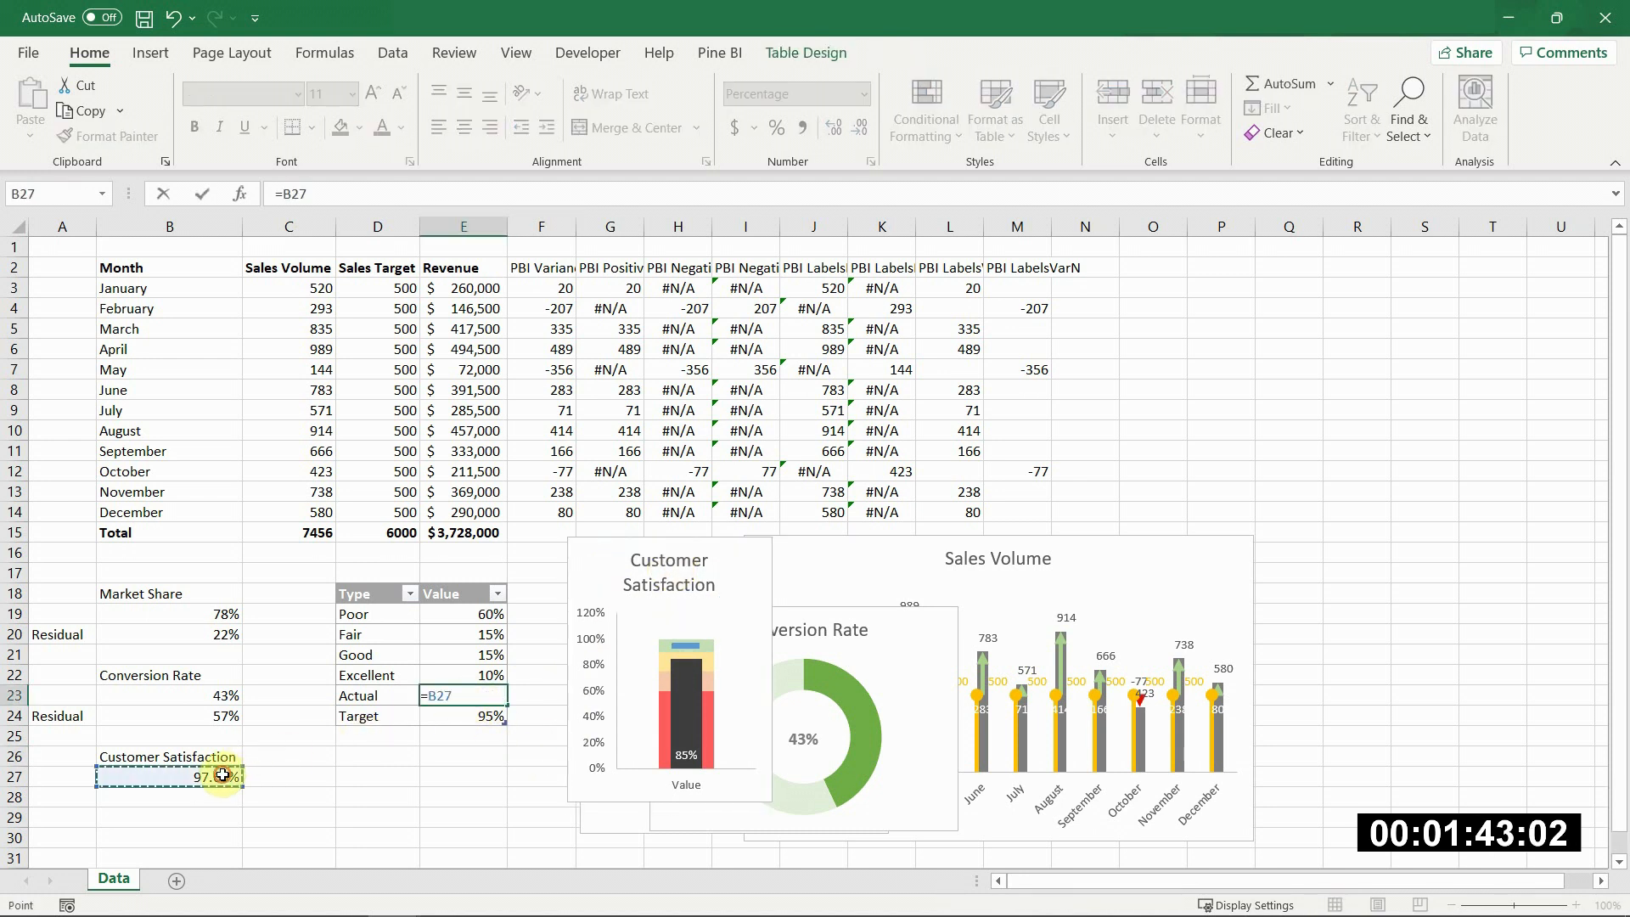
key("Return")
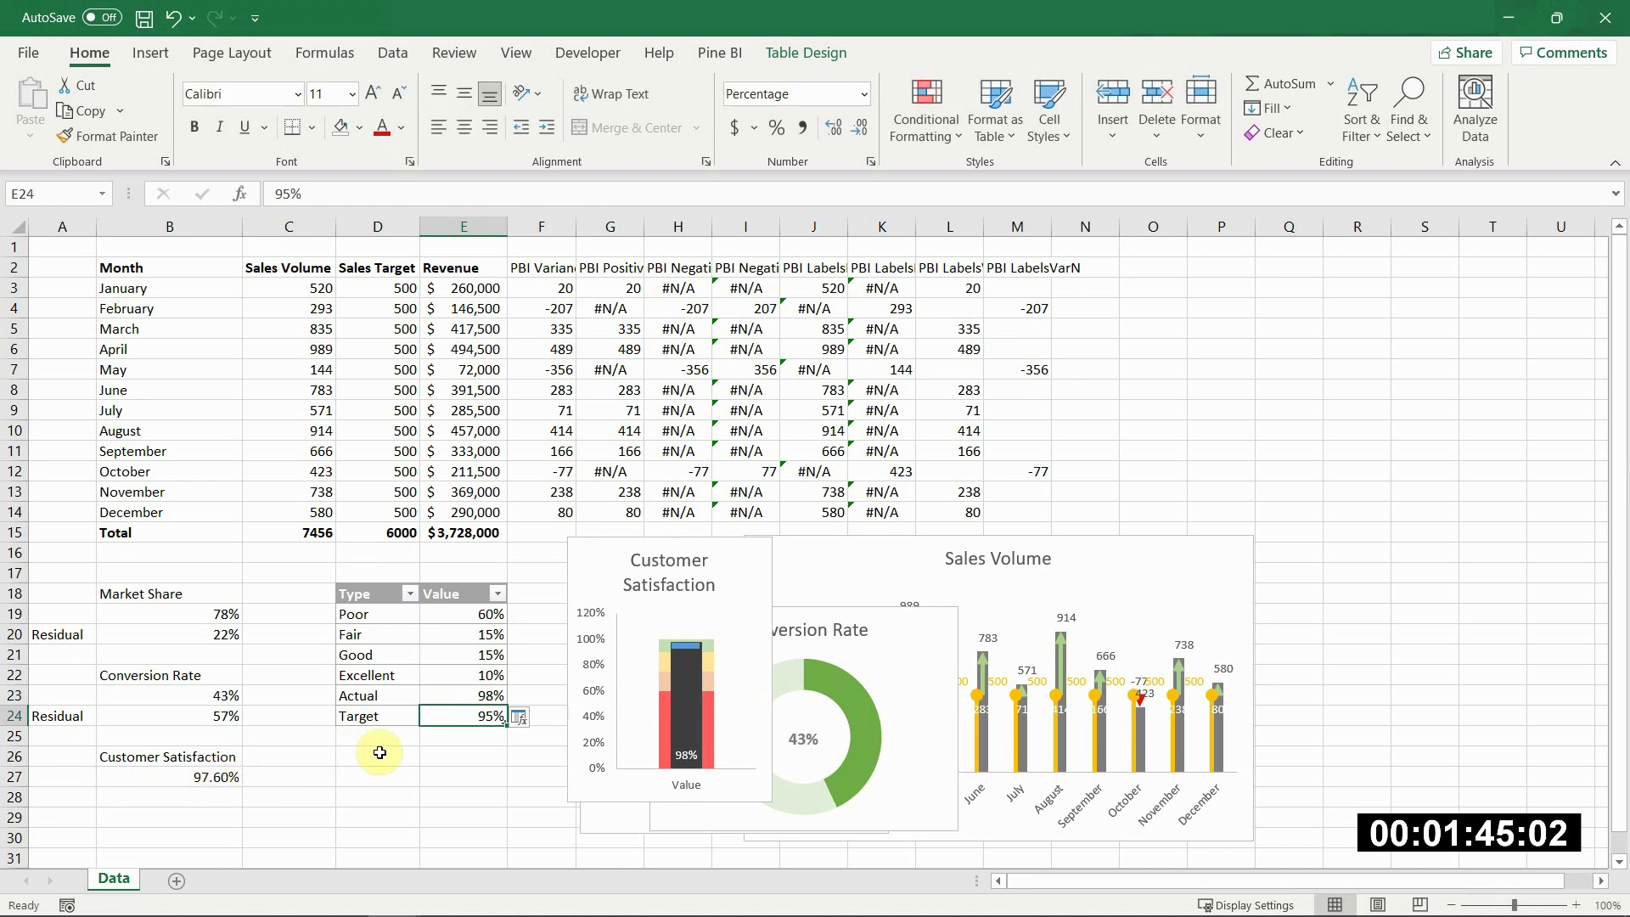
type("80")
key("Return")
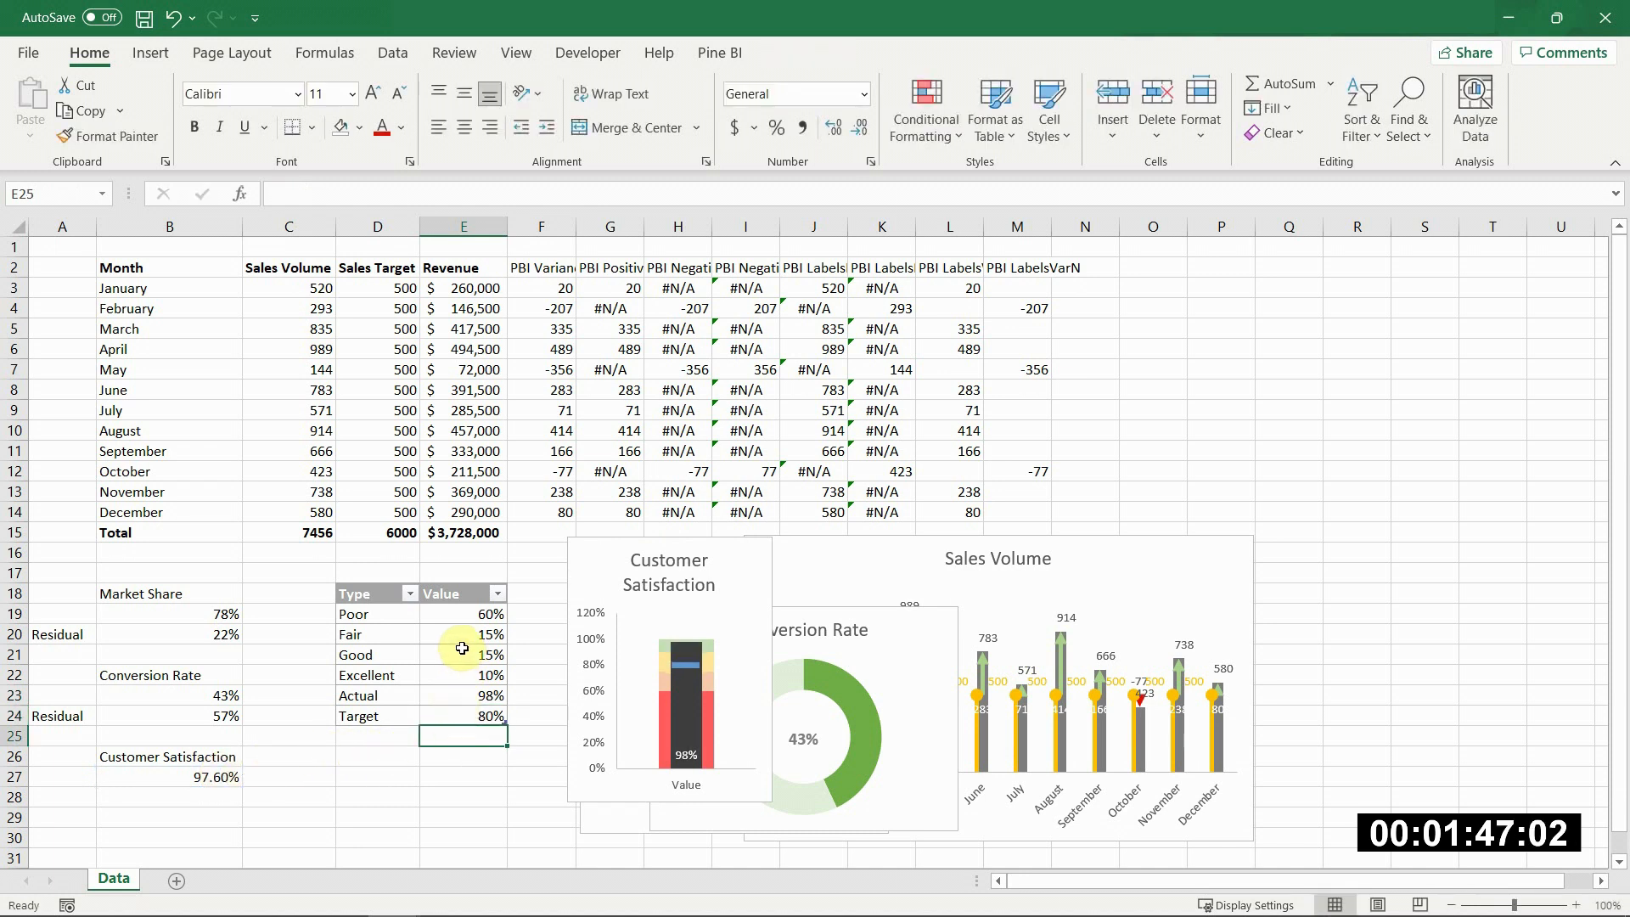
Step: Set the bullet chart's Poor level to 40% and its Fair level to 35%
left_click(461, 618)
type("4")
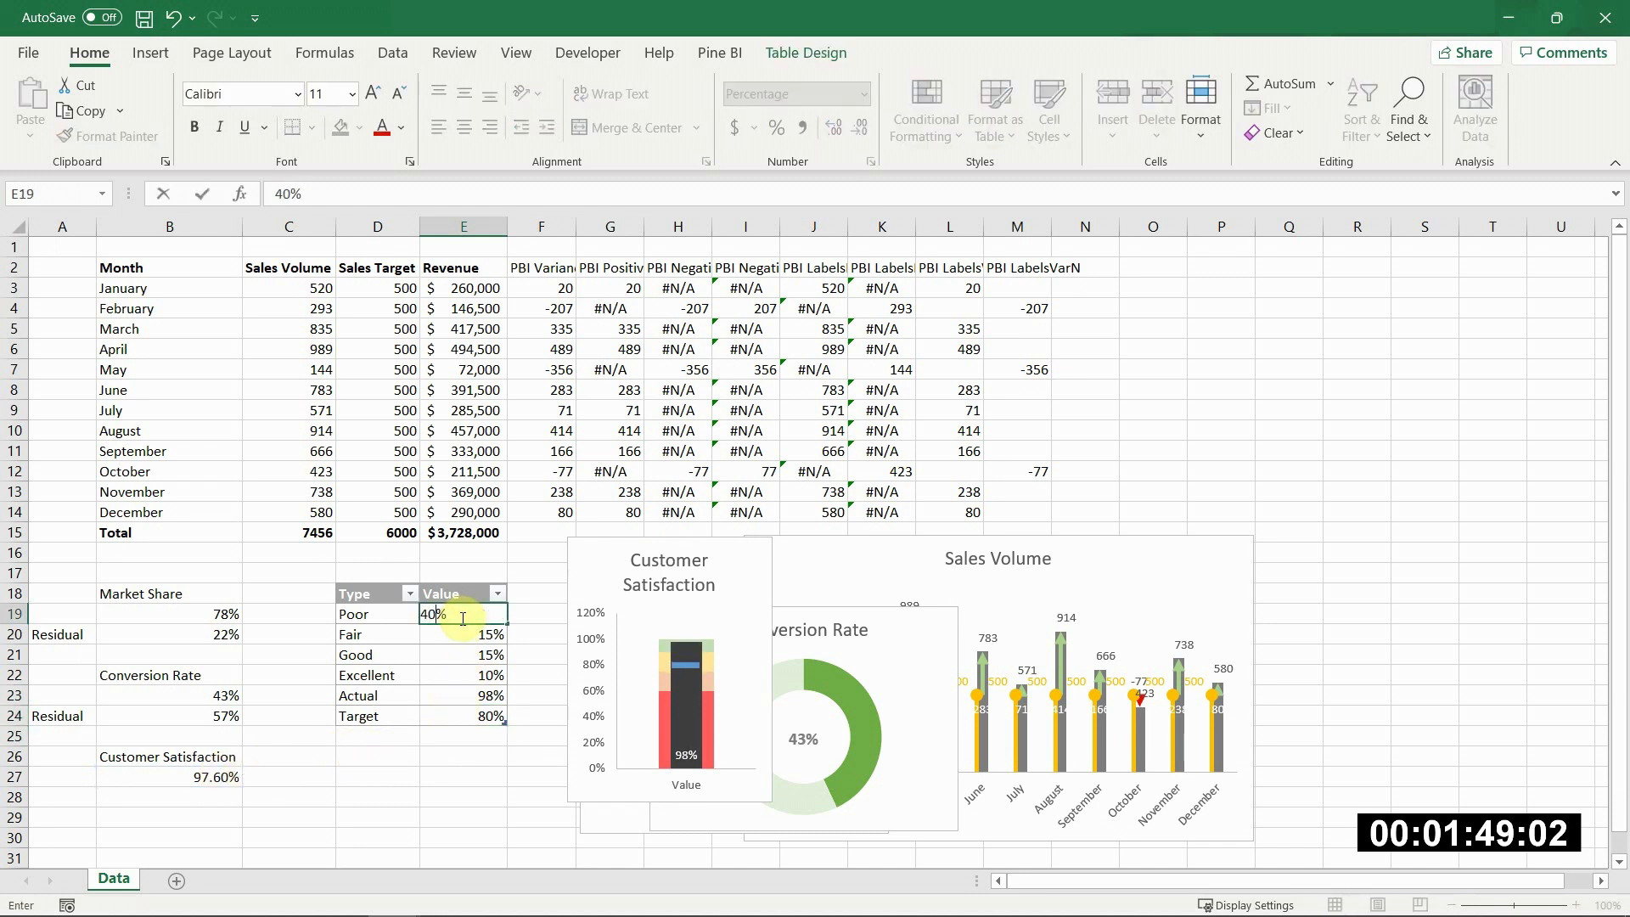
type("0")
key("Return")
type("35")
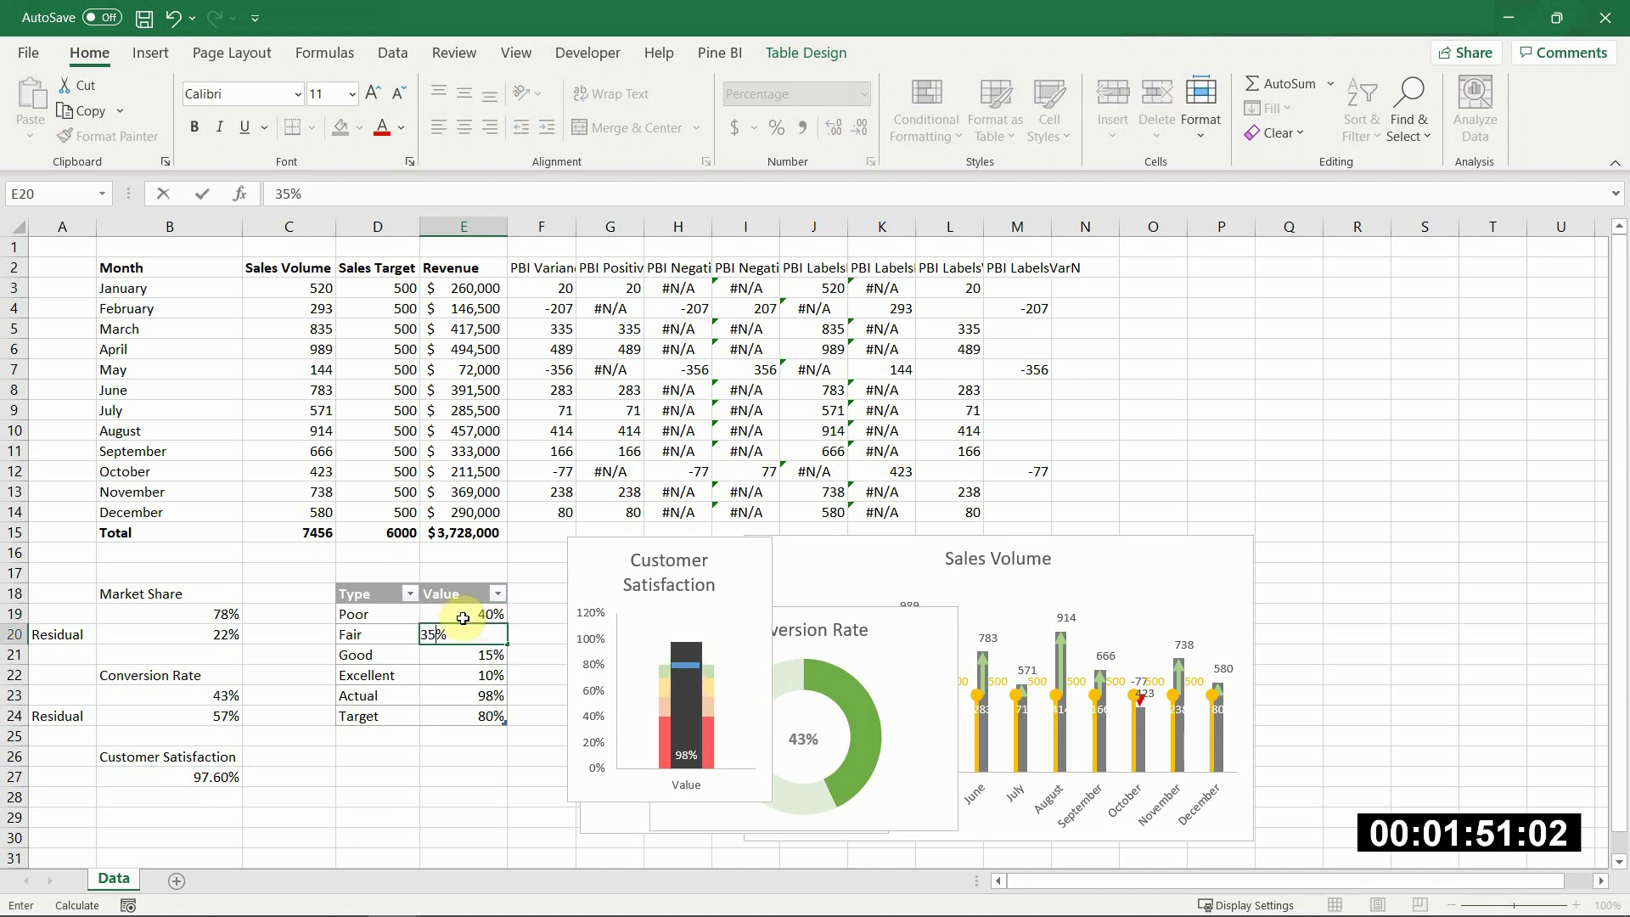
key("Return")
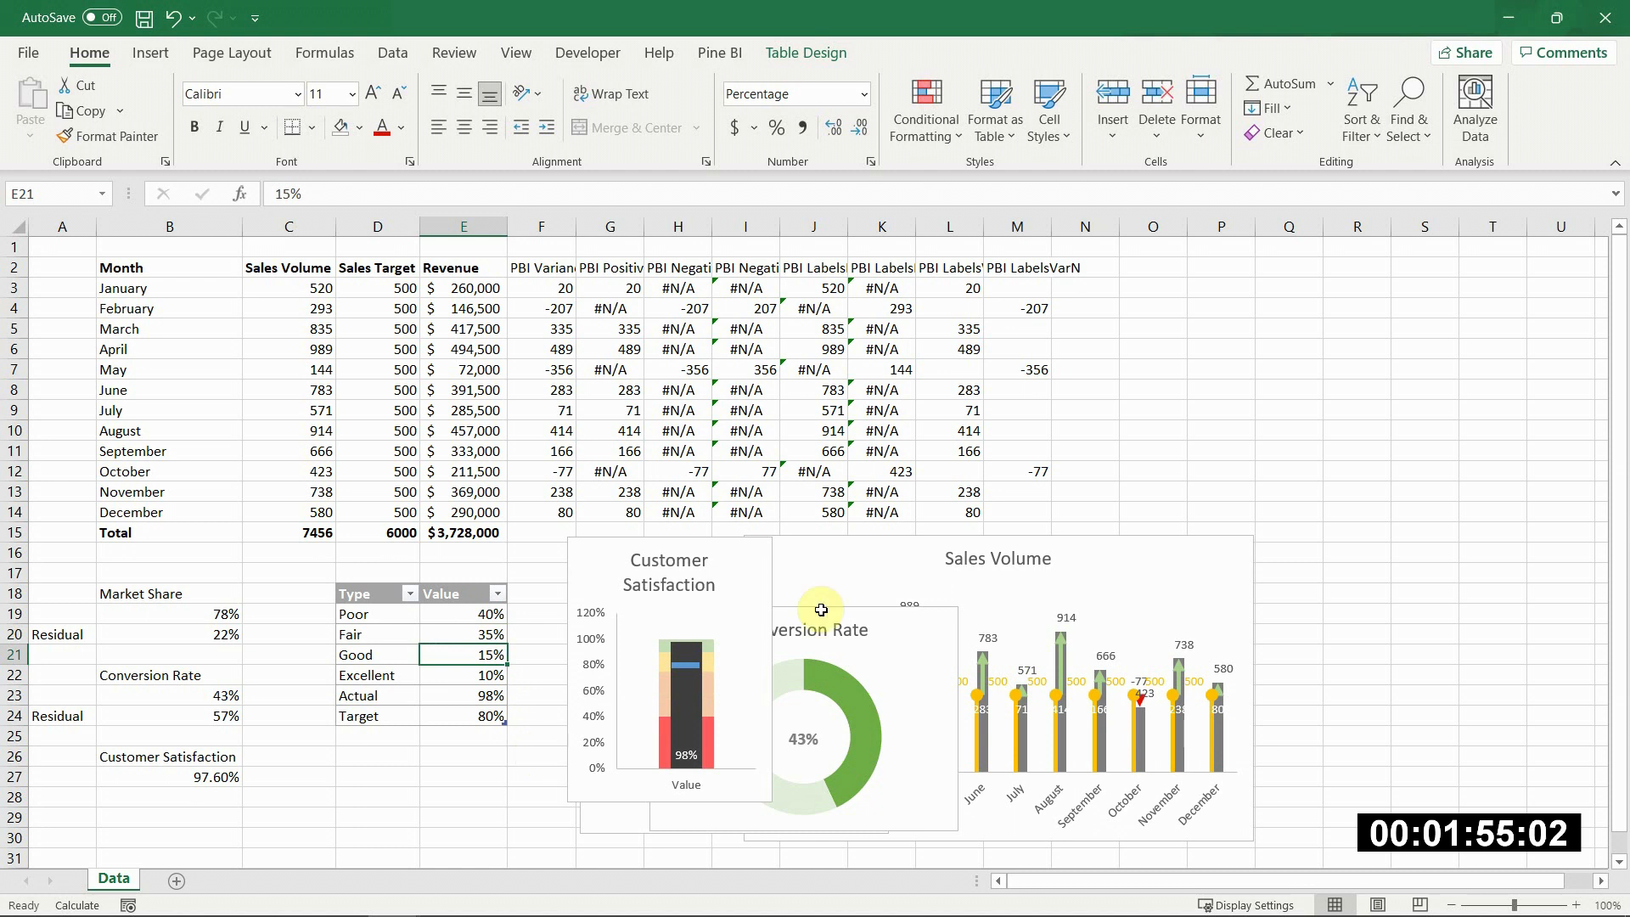
Step: Insert a blue horizontal card with its data starting at cell P3
left_click(1246, 288)
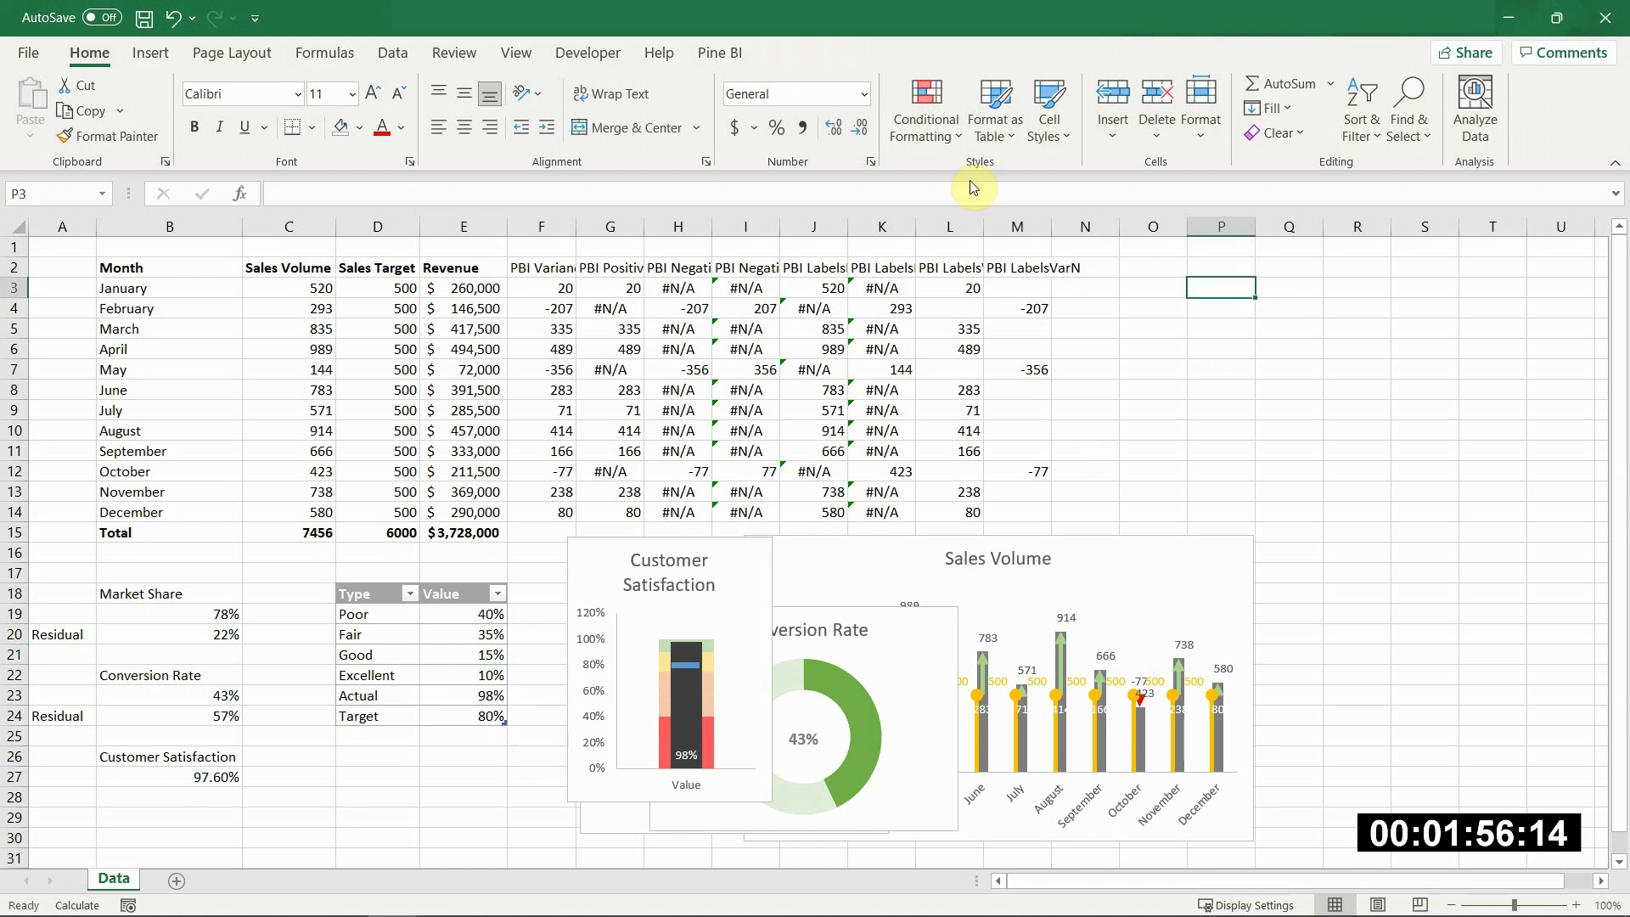
left_click(737, 54)
left_click(1341, 109)
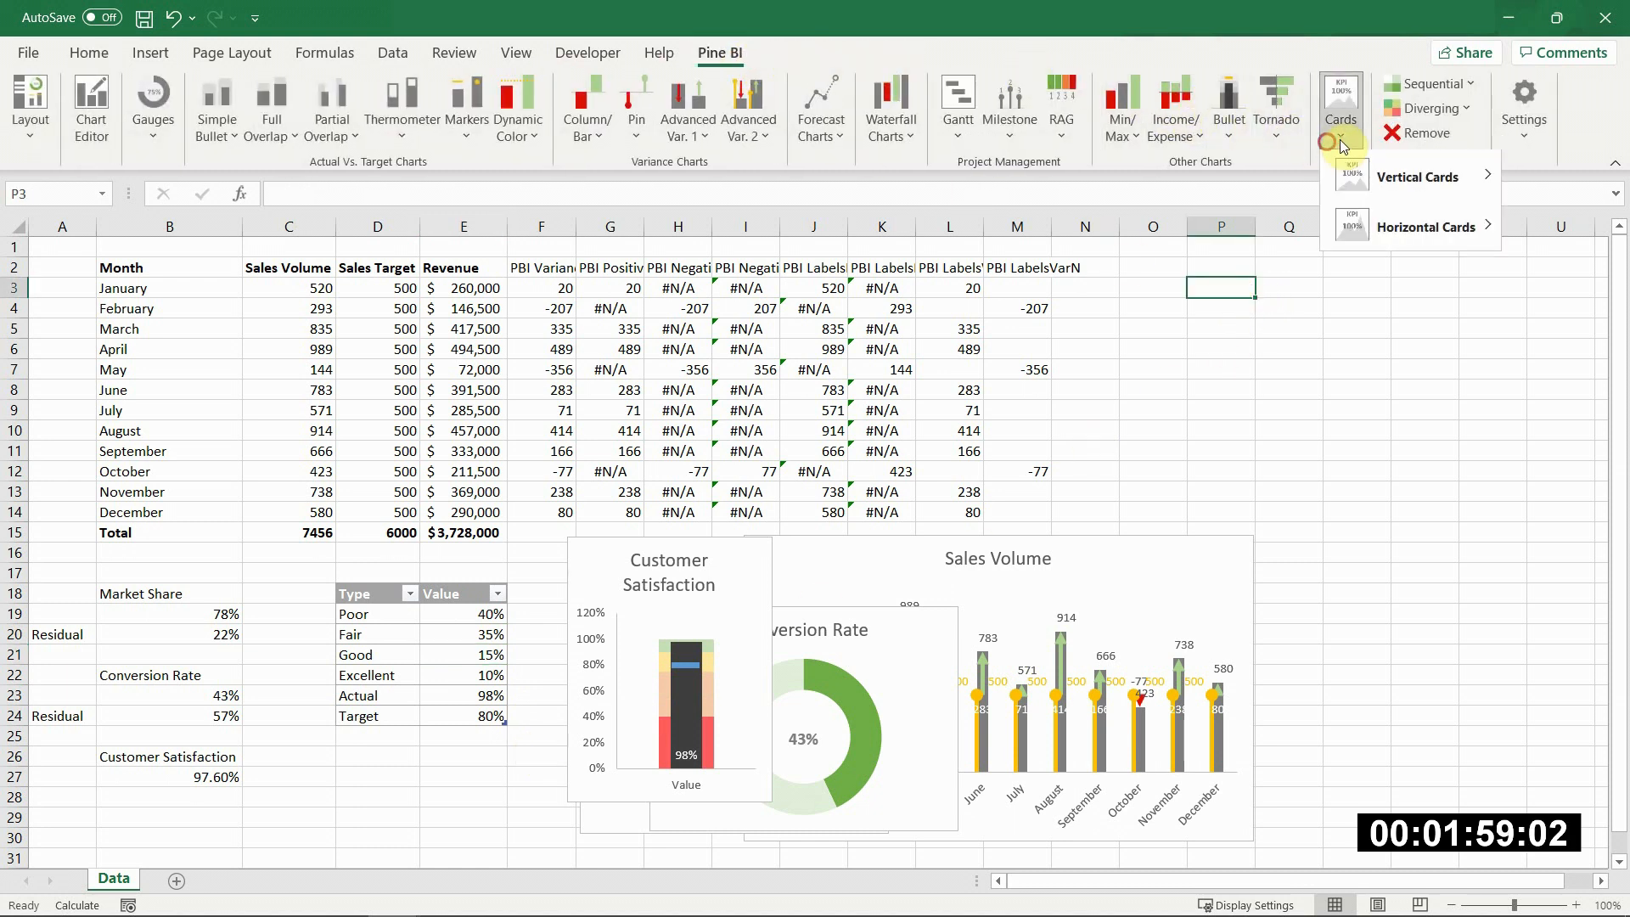
mouse_move(1412, 237)
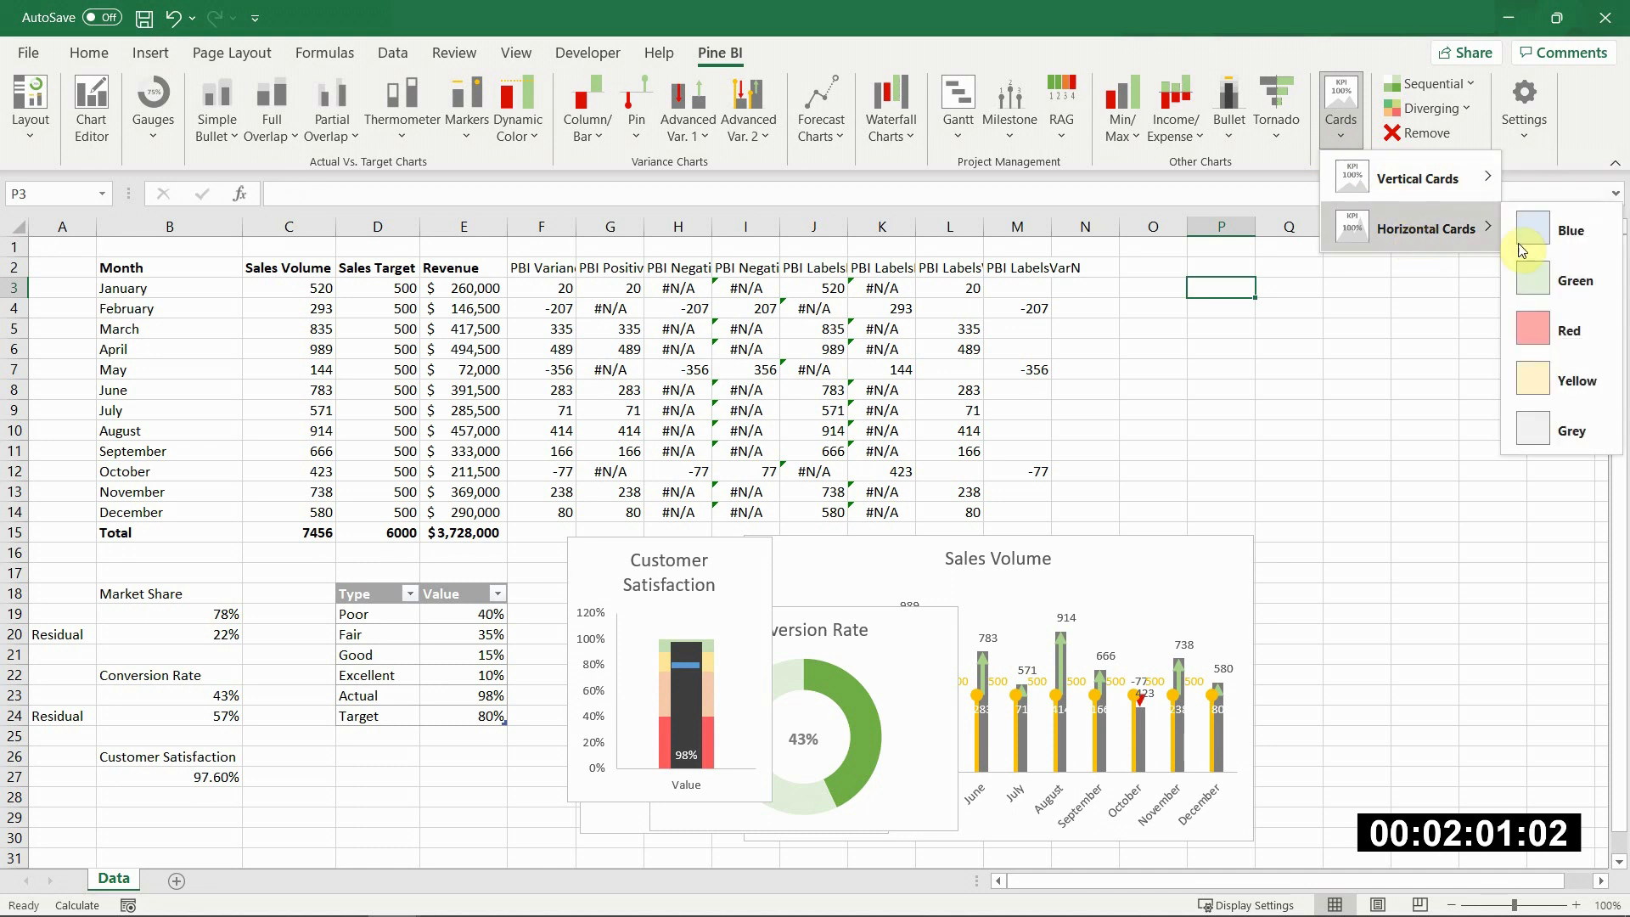
left_click(1572, 226)
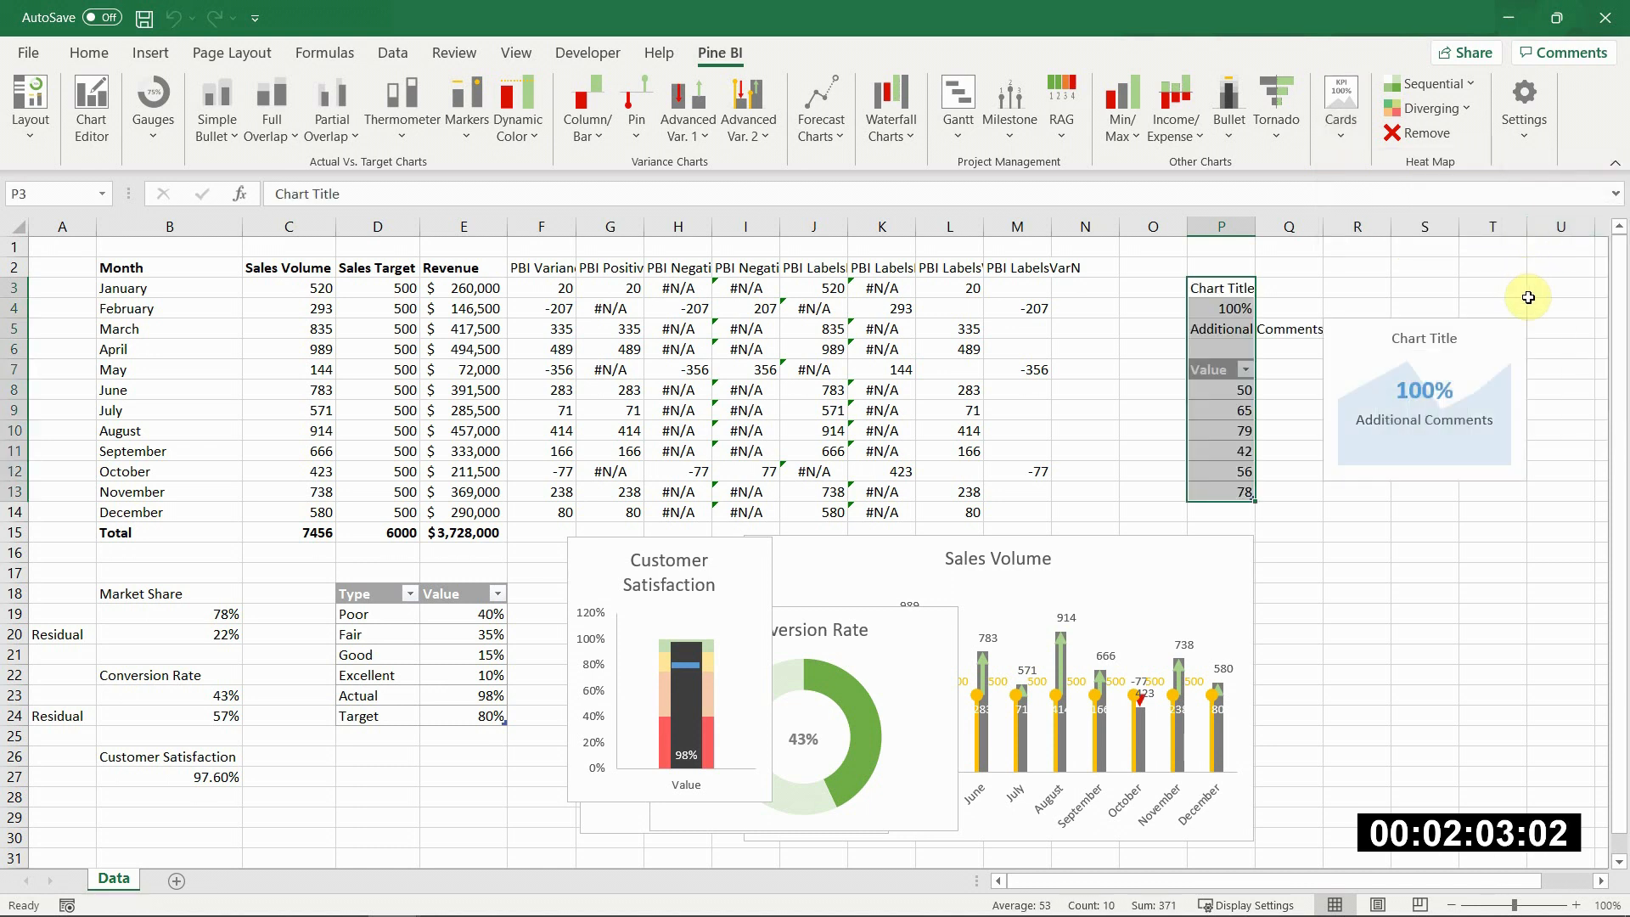
Step: Title the card "Revenue" and link its value in P4 to the total revenue in E15
left_click(1221, 288)
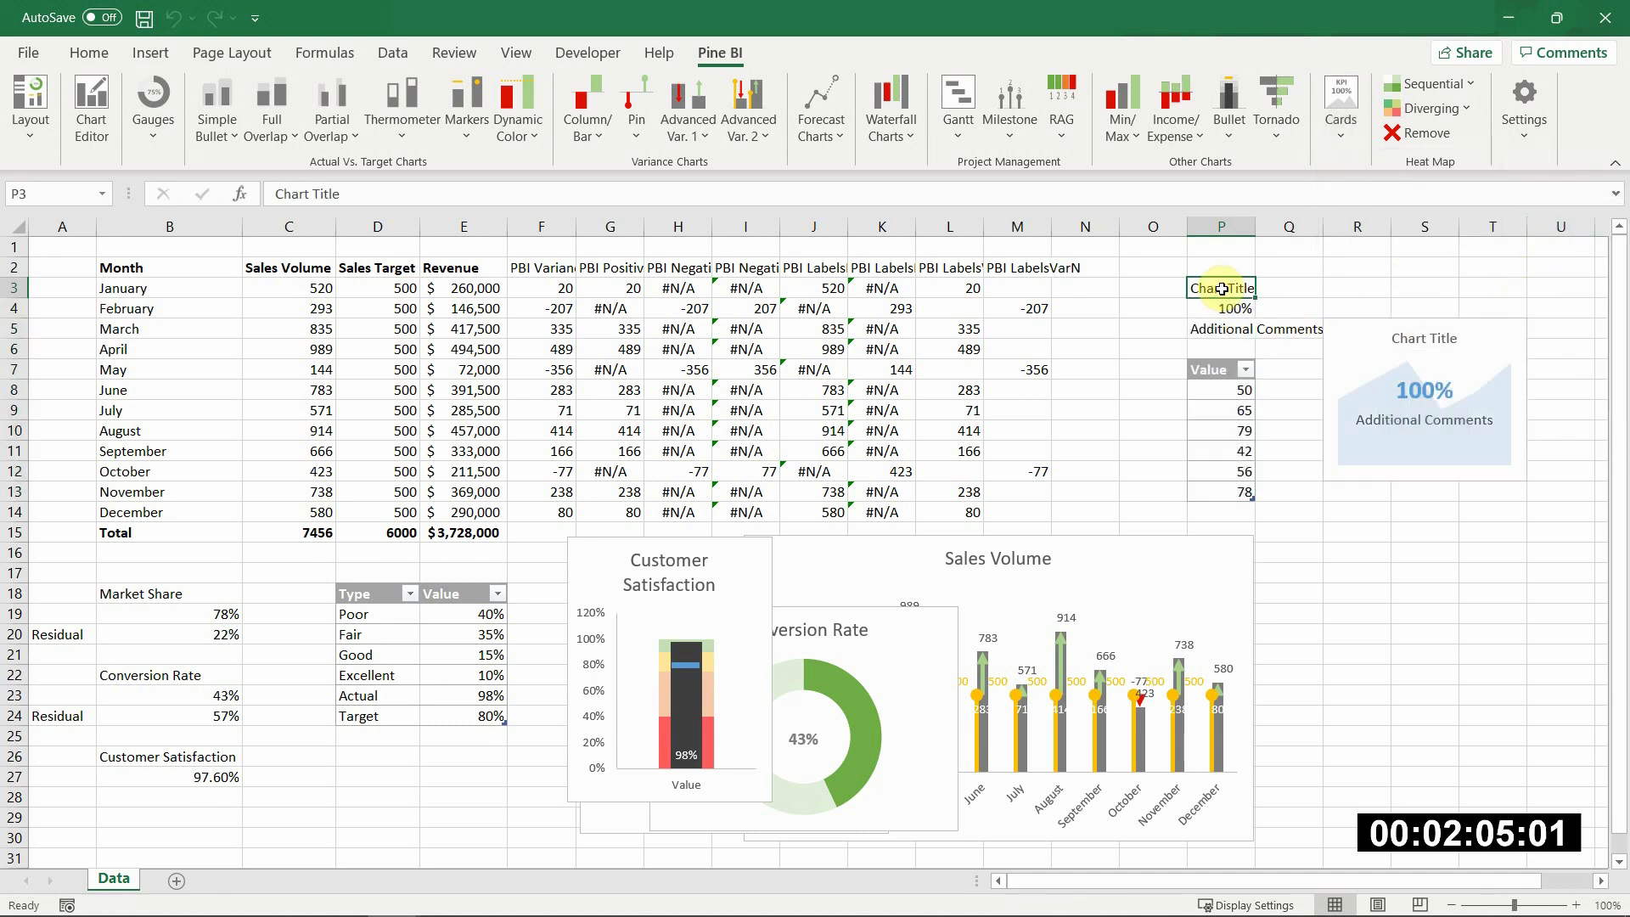
type("Revenue")
key("Return")
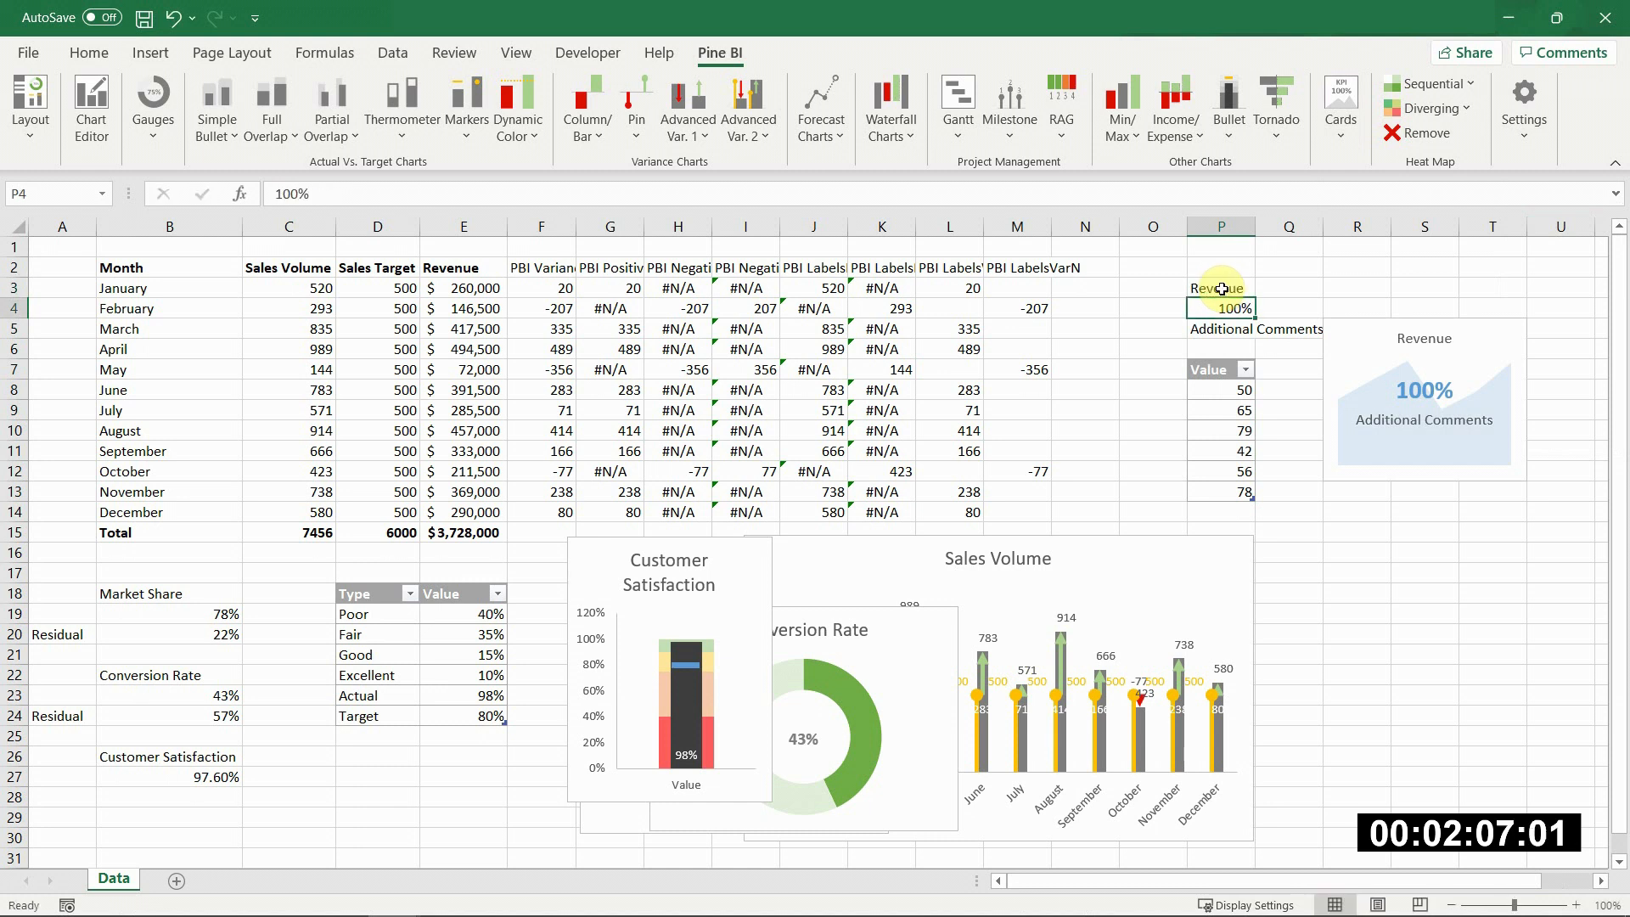
type("=")
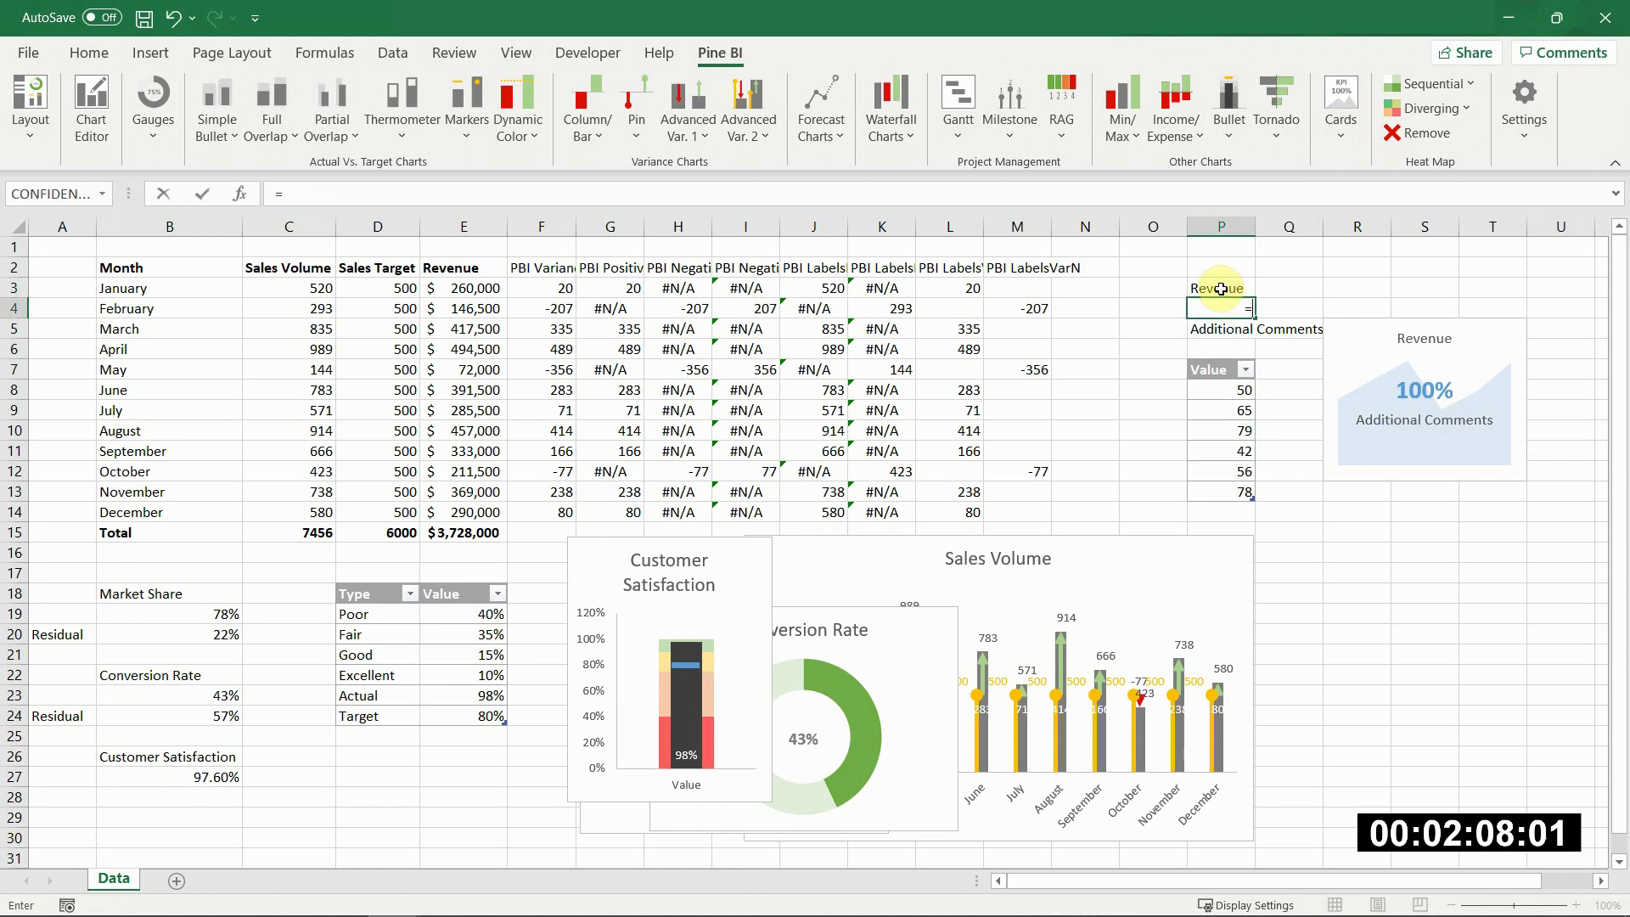
left_click(488, 536)
key("Return")
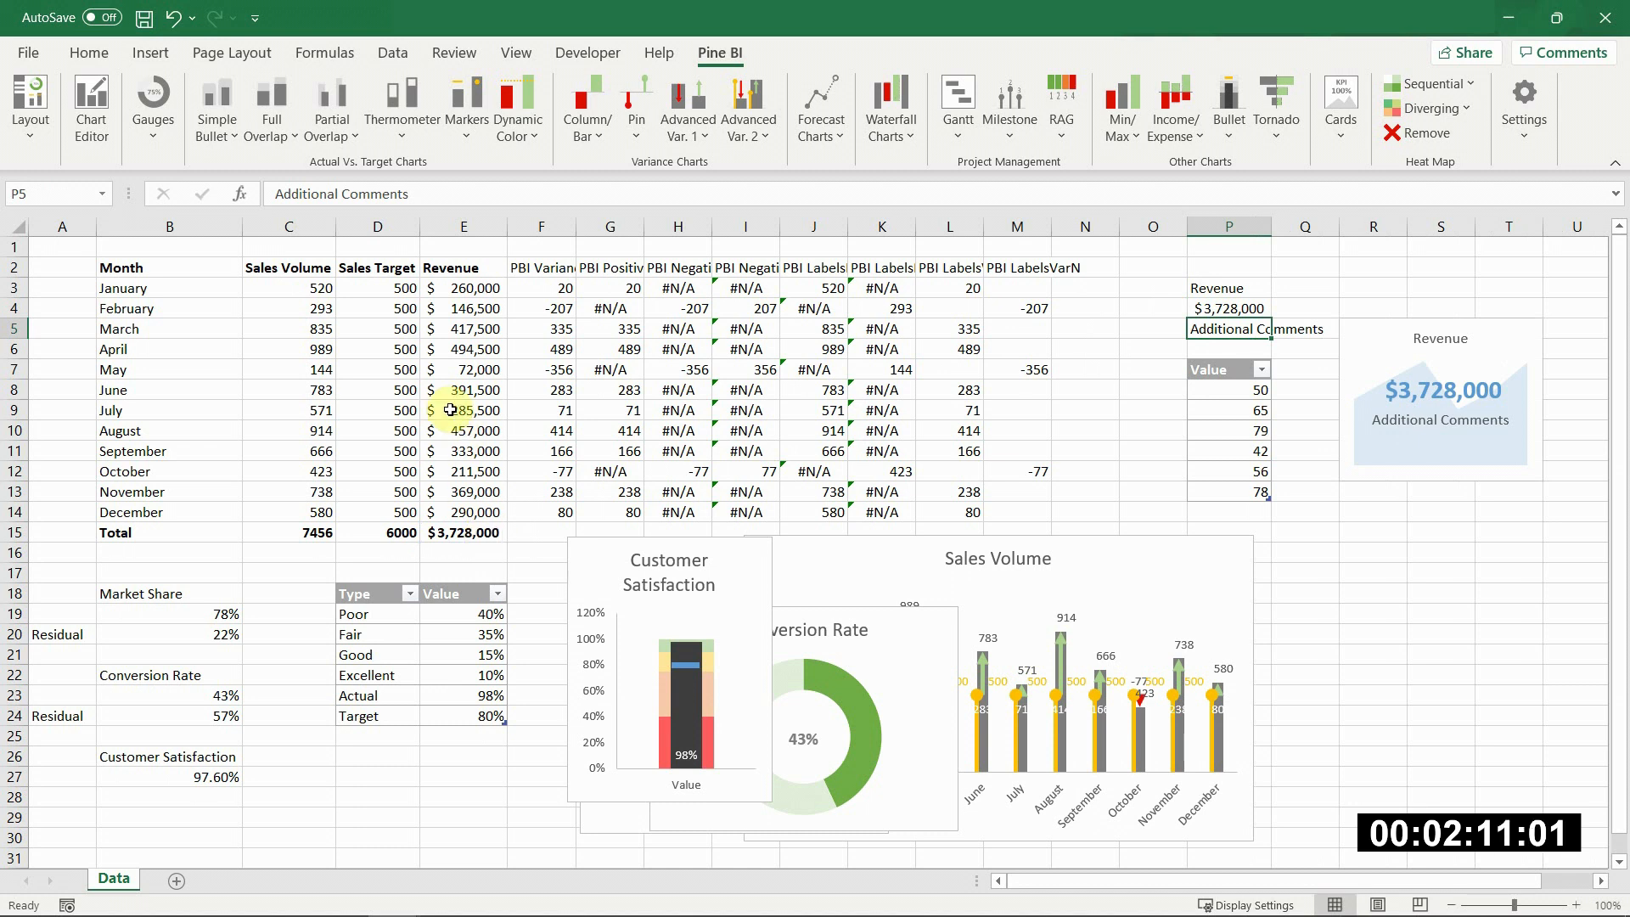
Step: Copy the monthly revenue figures from E3:E14 into the card's Value table starting at P8
left_click_drag(477, 281, 479, 513)
key("ctrl+c")
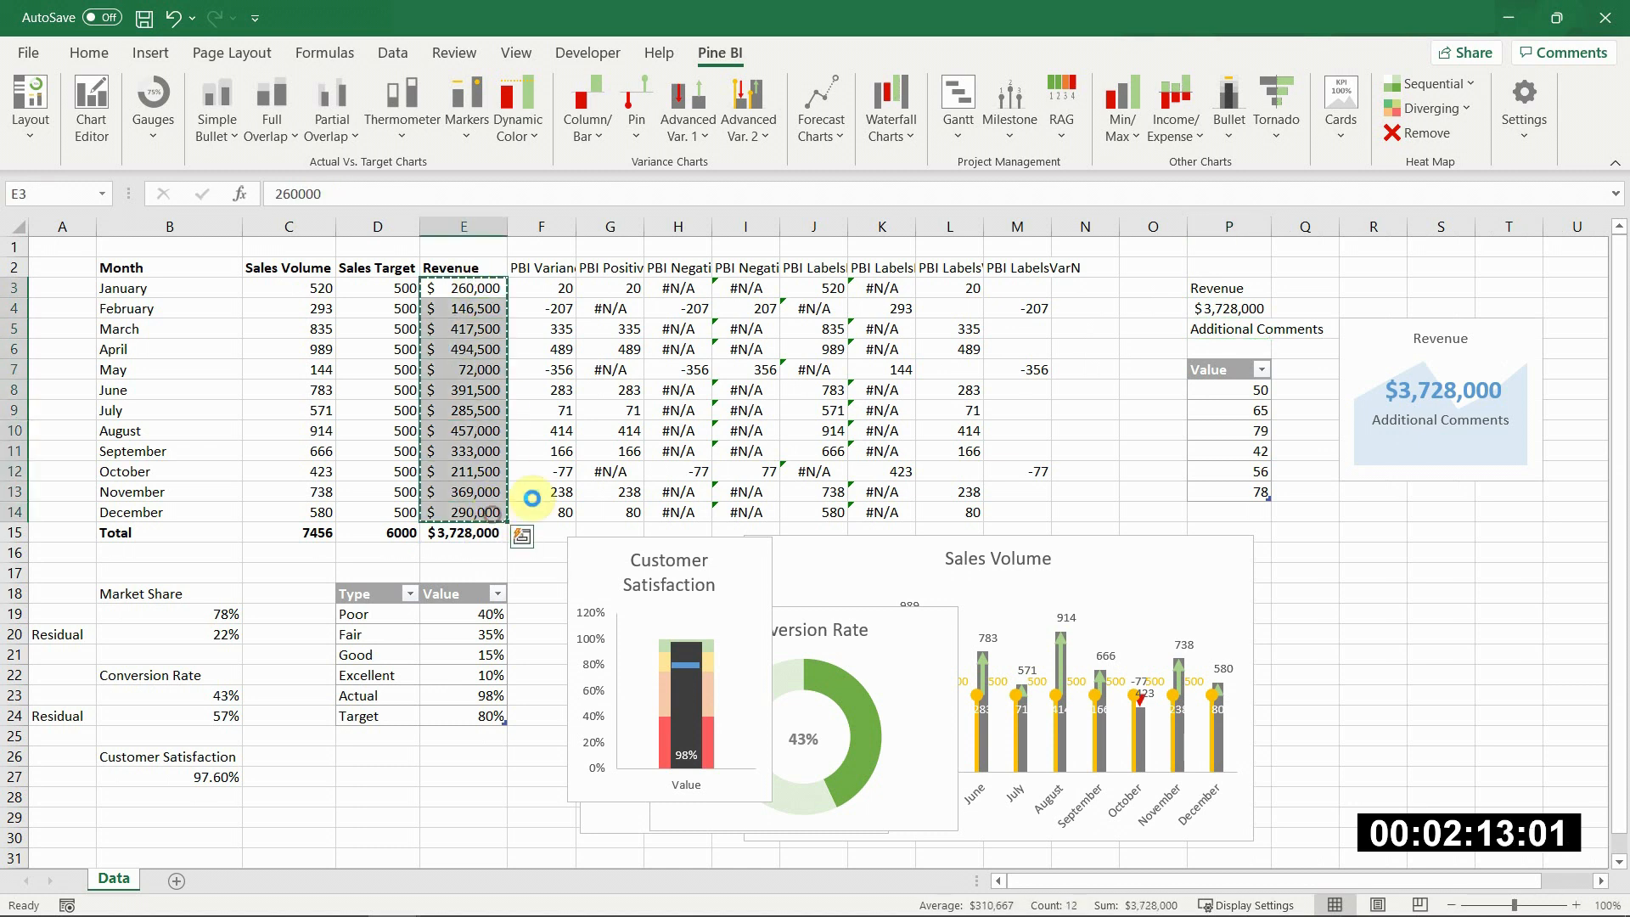
left_click(1239, 398)
key("ctrl+v")
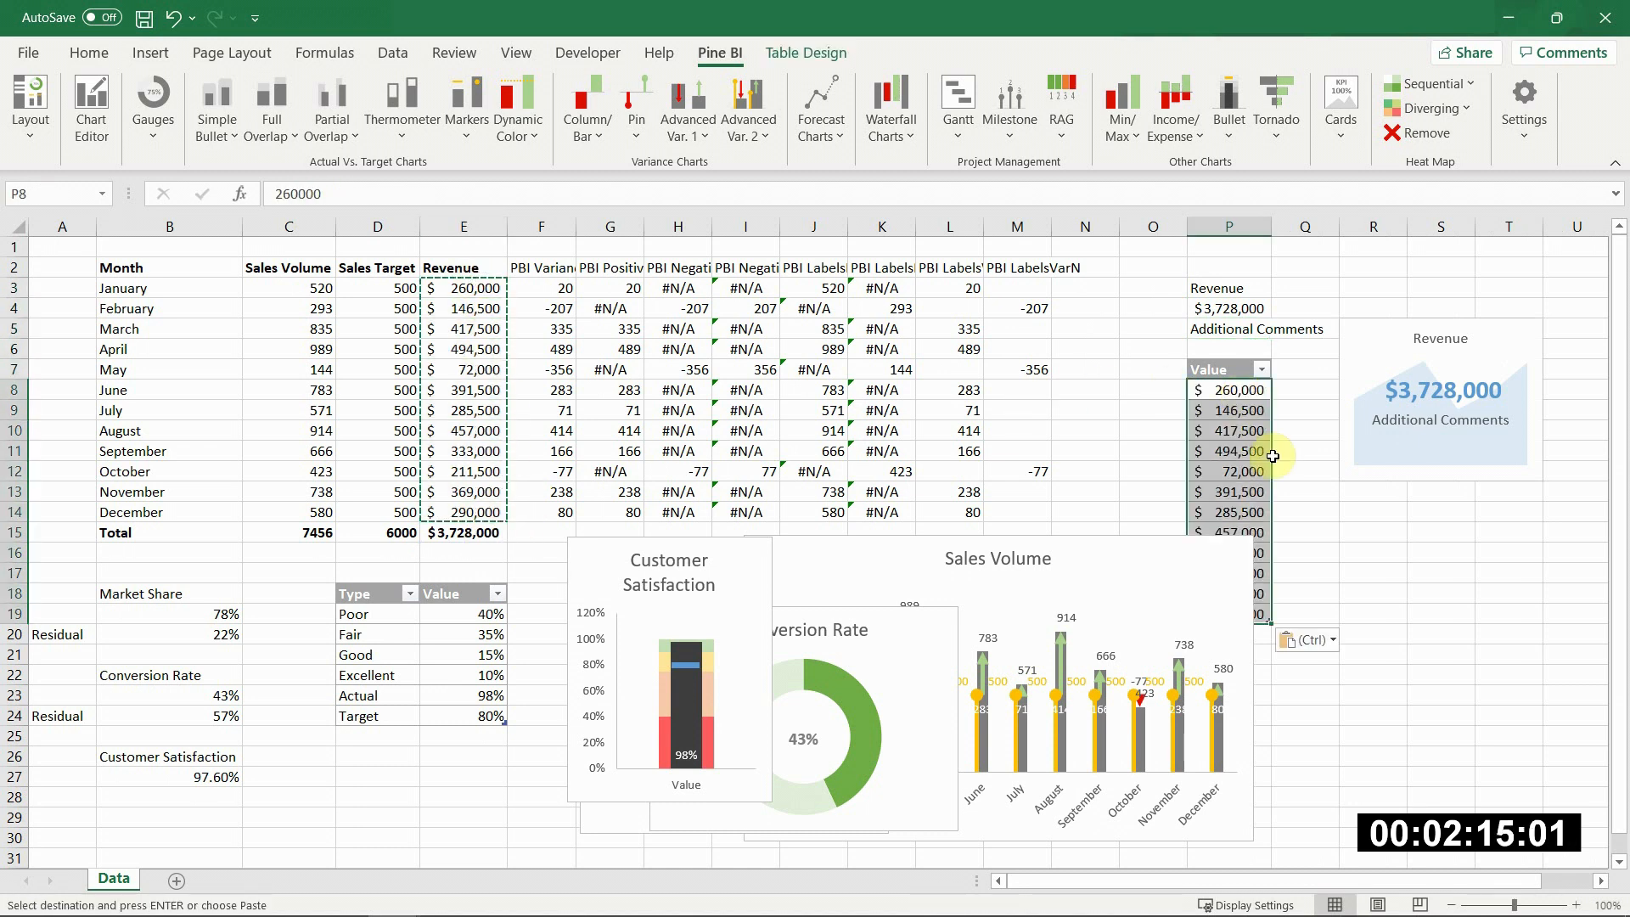
left_click(1373, 532)
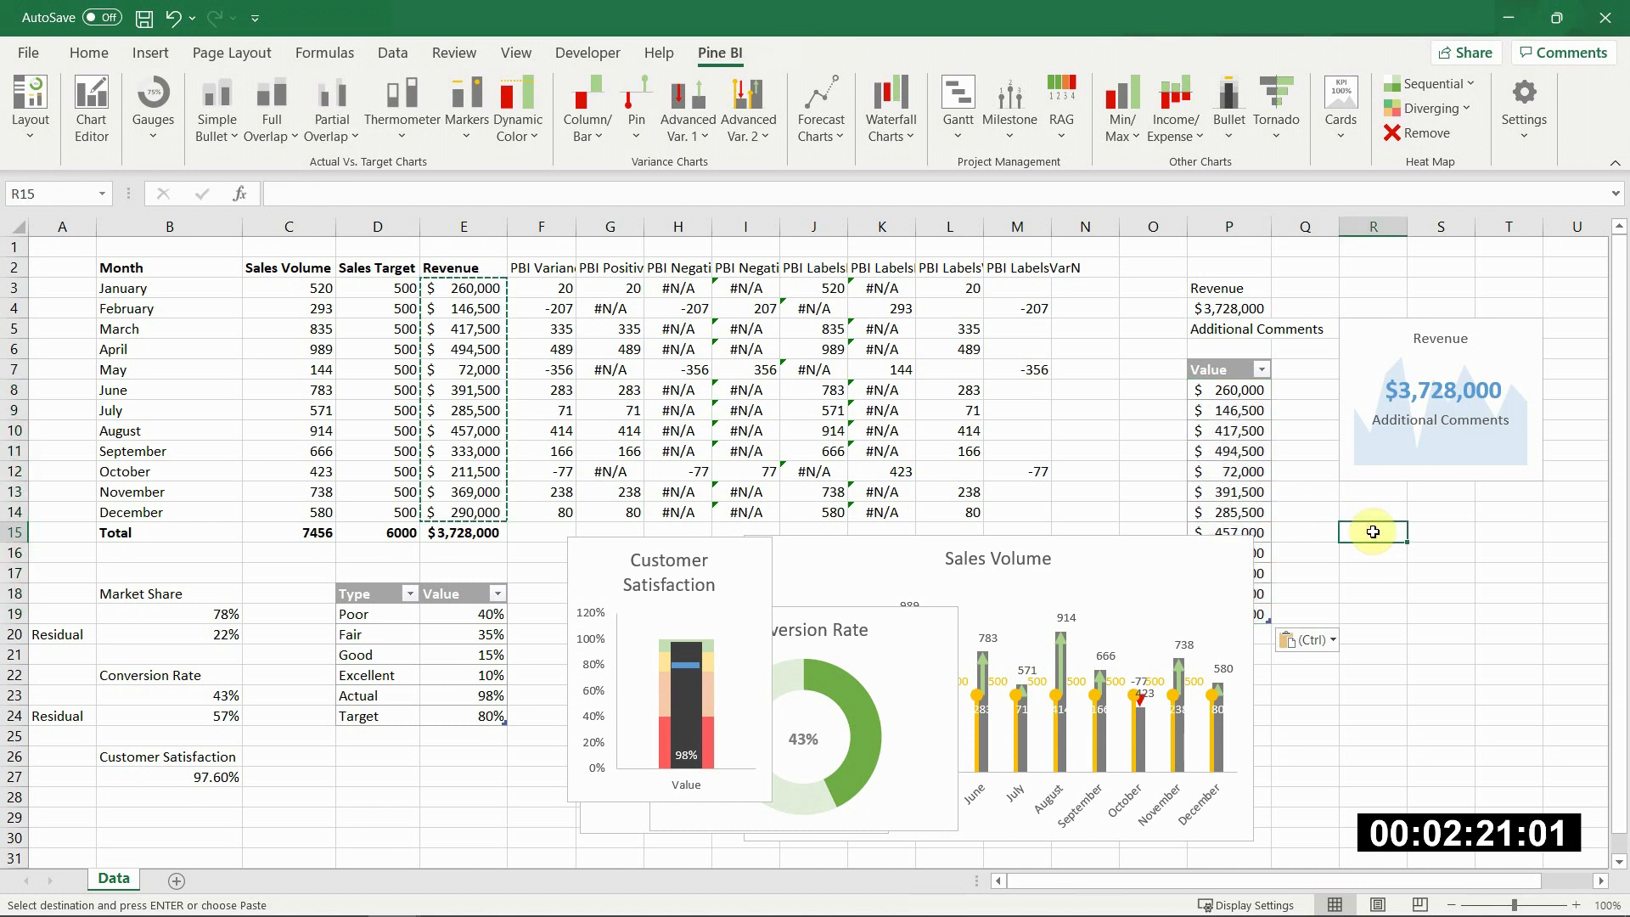
Step: Select all the charts on the Data sheet and cut them
left_click(1353, 327)
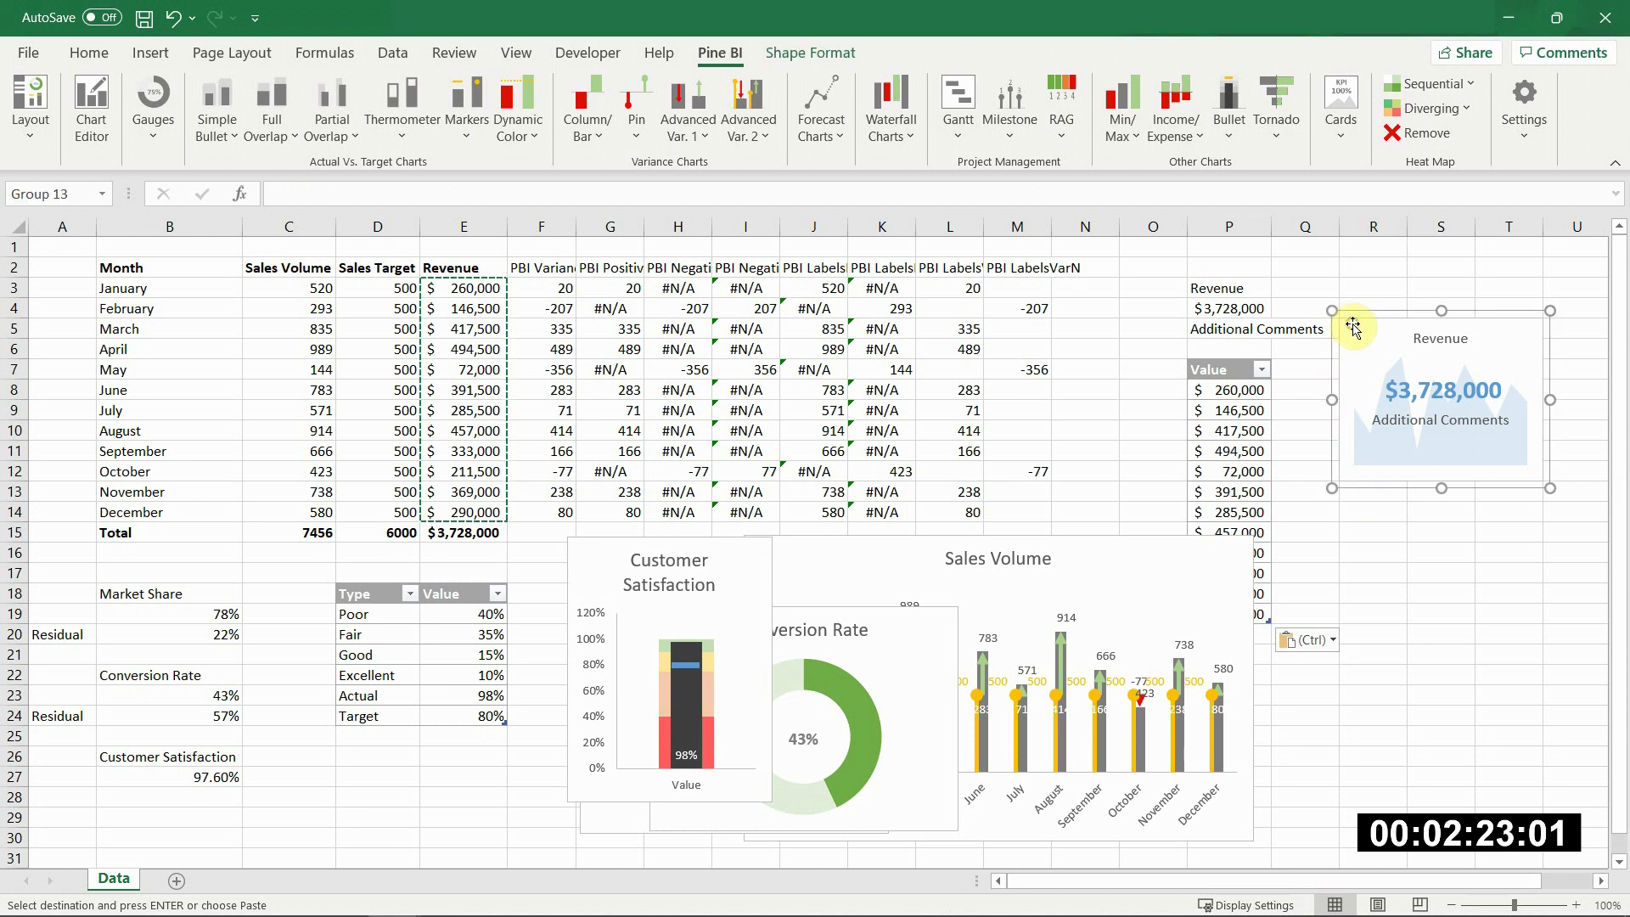
key("ctrl+a")
right_click(1354, 329)
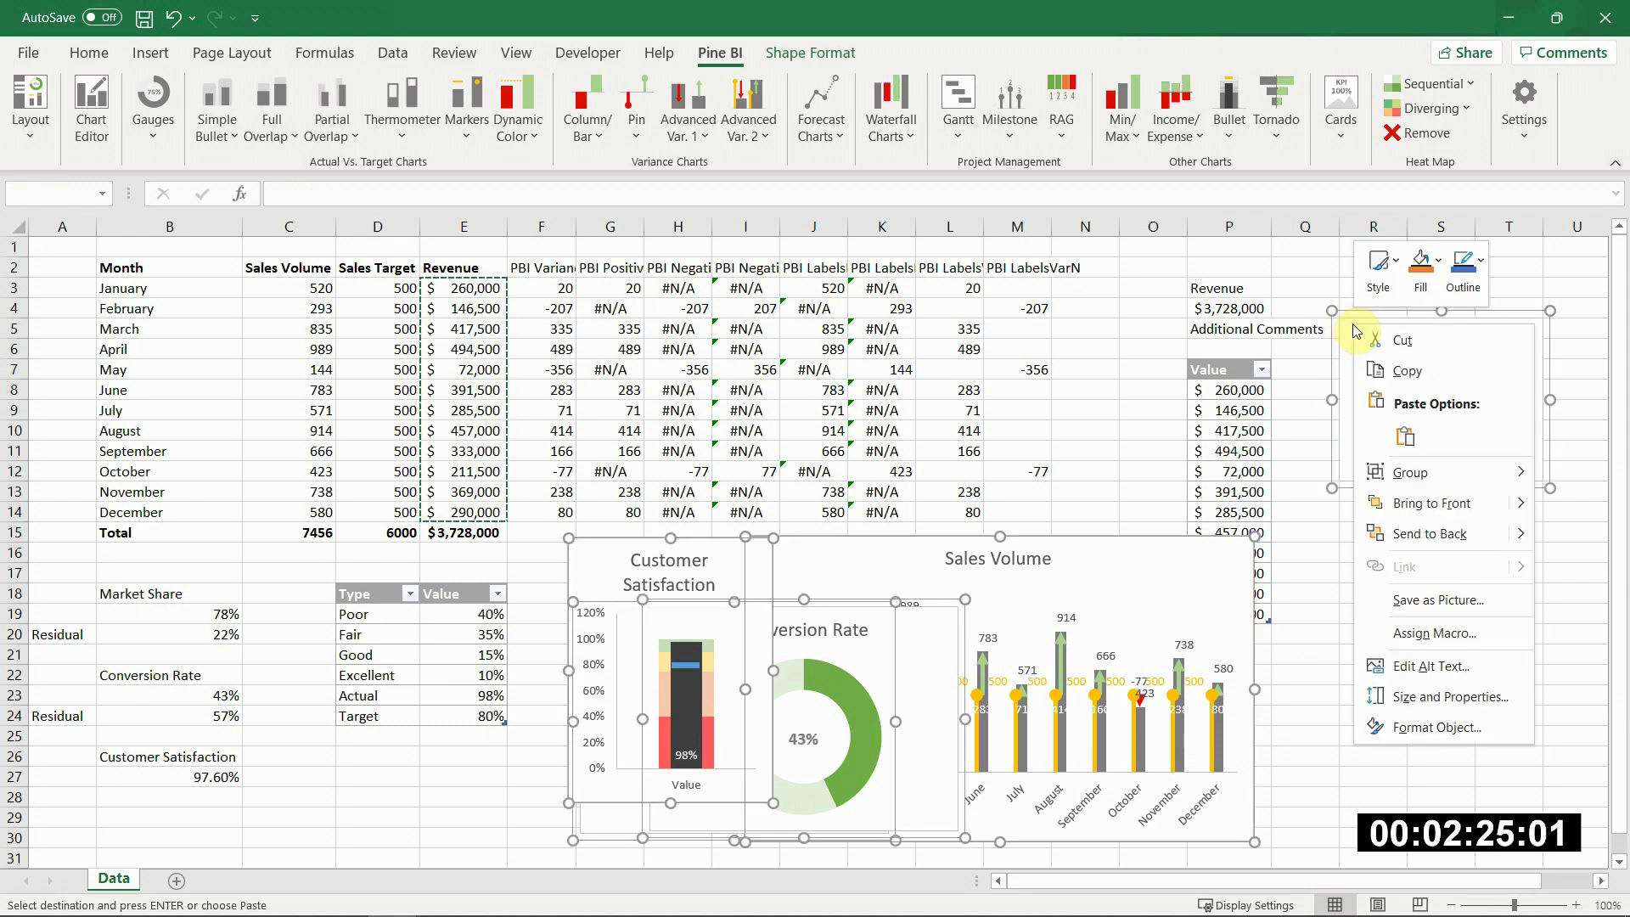
left_click(1363, 338)
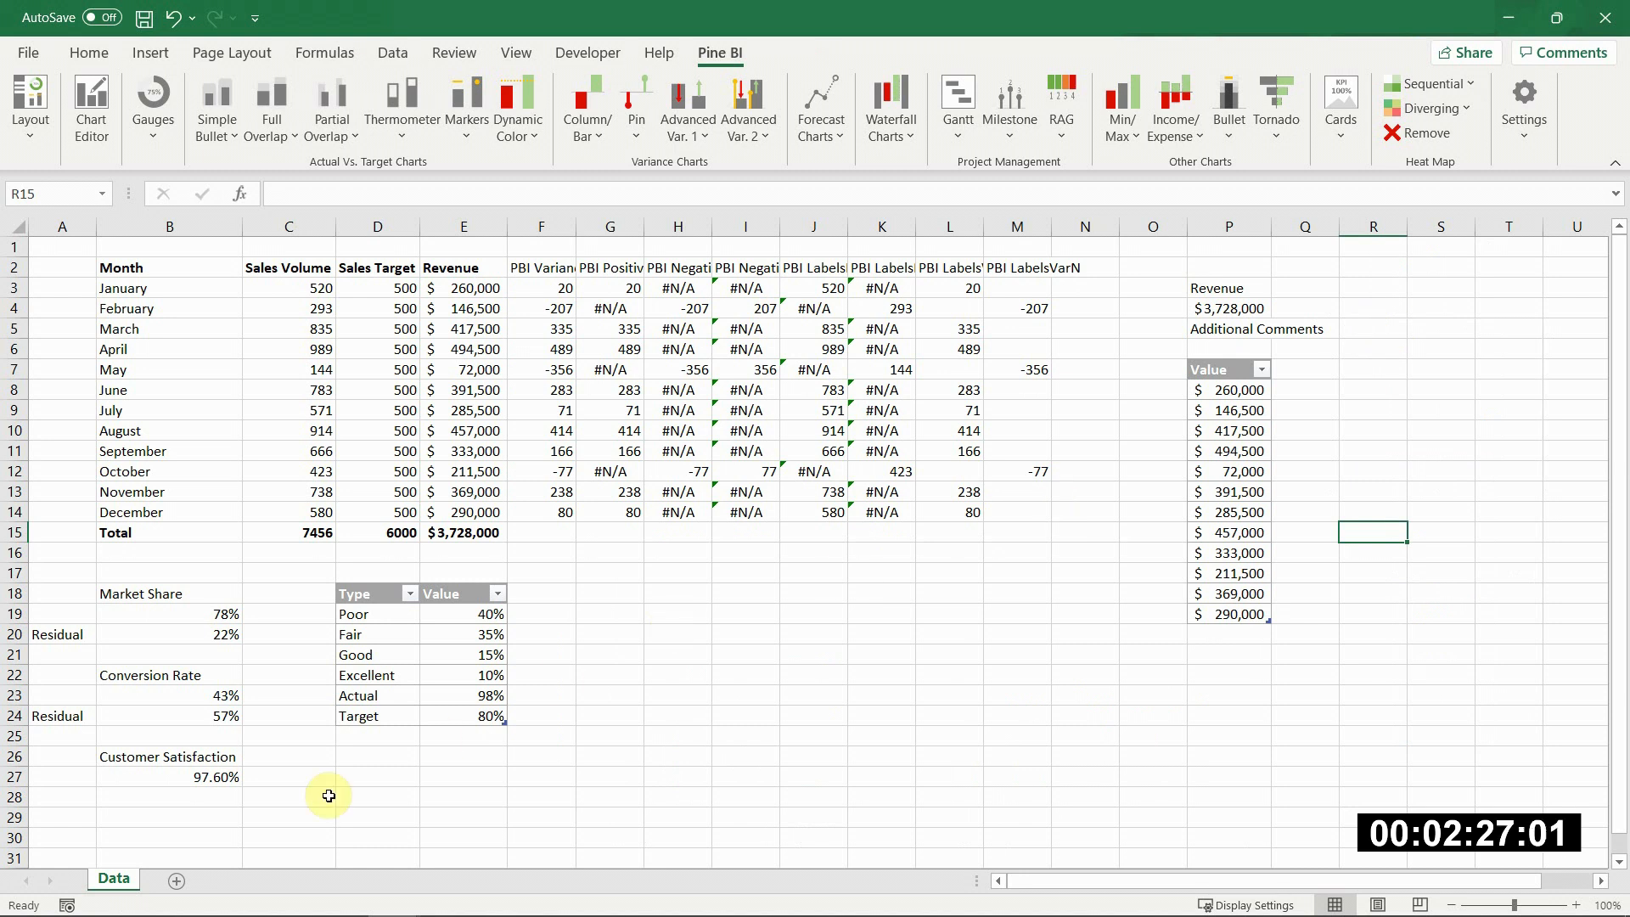
Step: Add a new worksheet and name it "Dashboard"
left_click(181, 879)
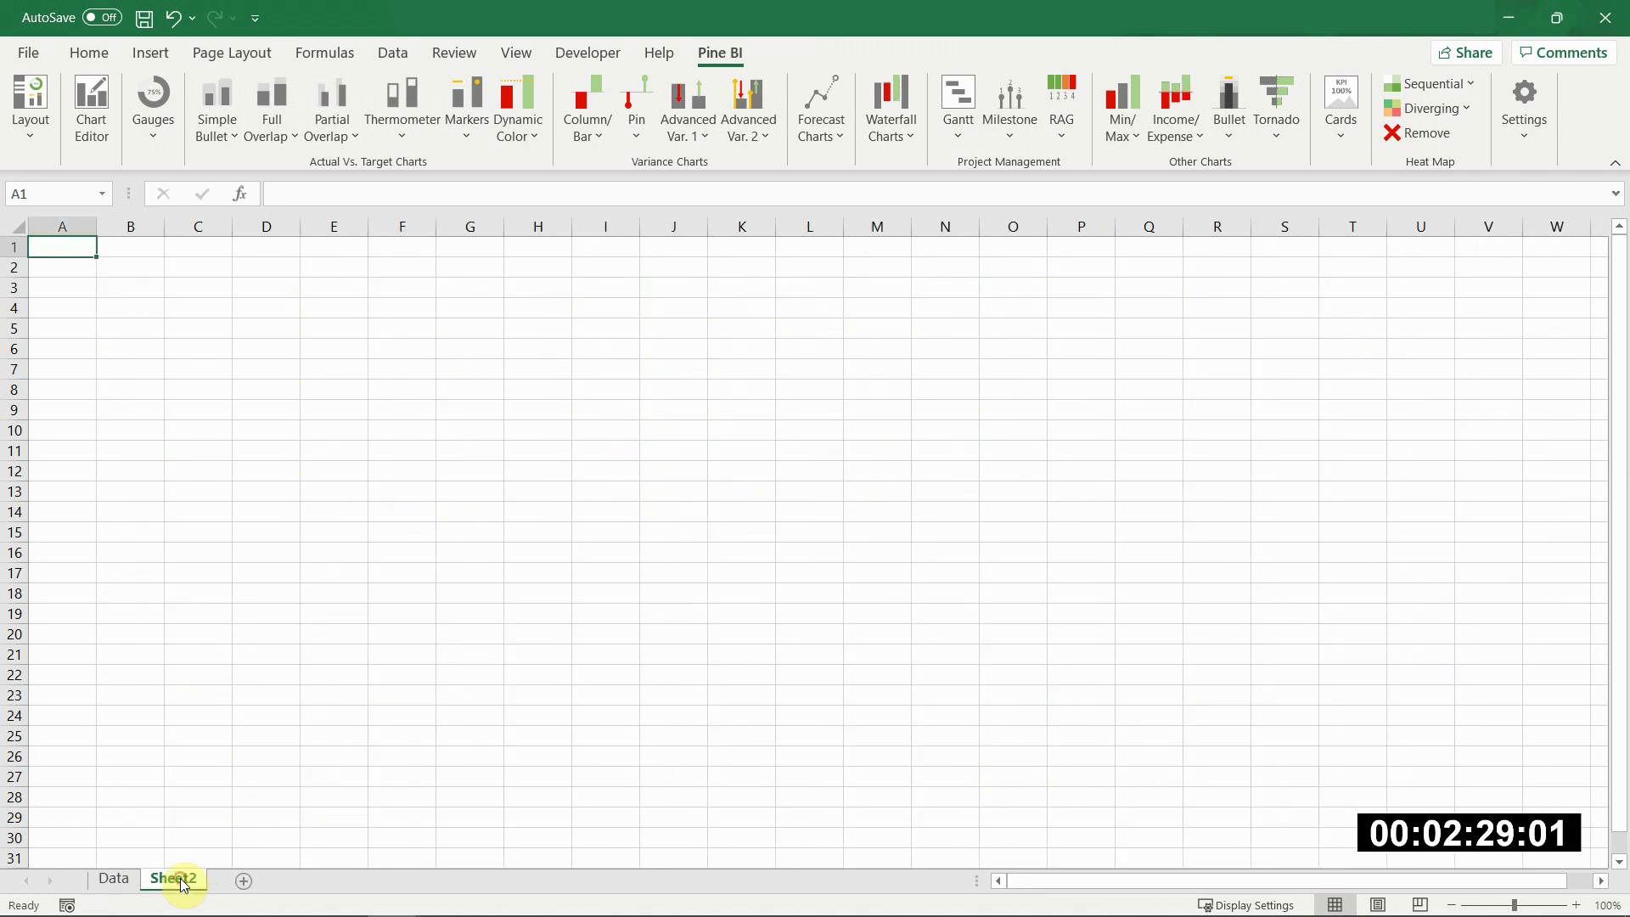
double_click(181, 880)
type("D")
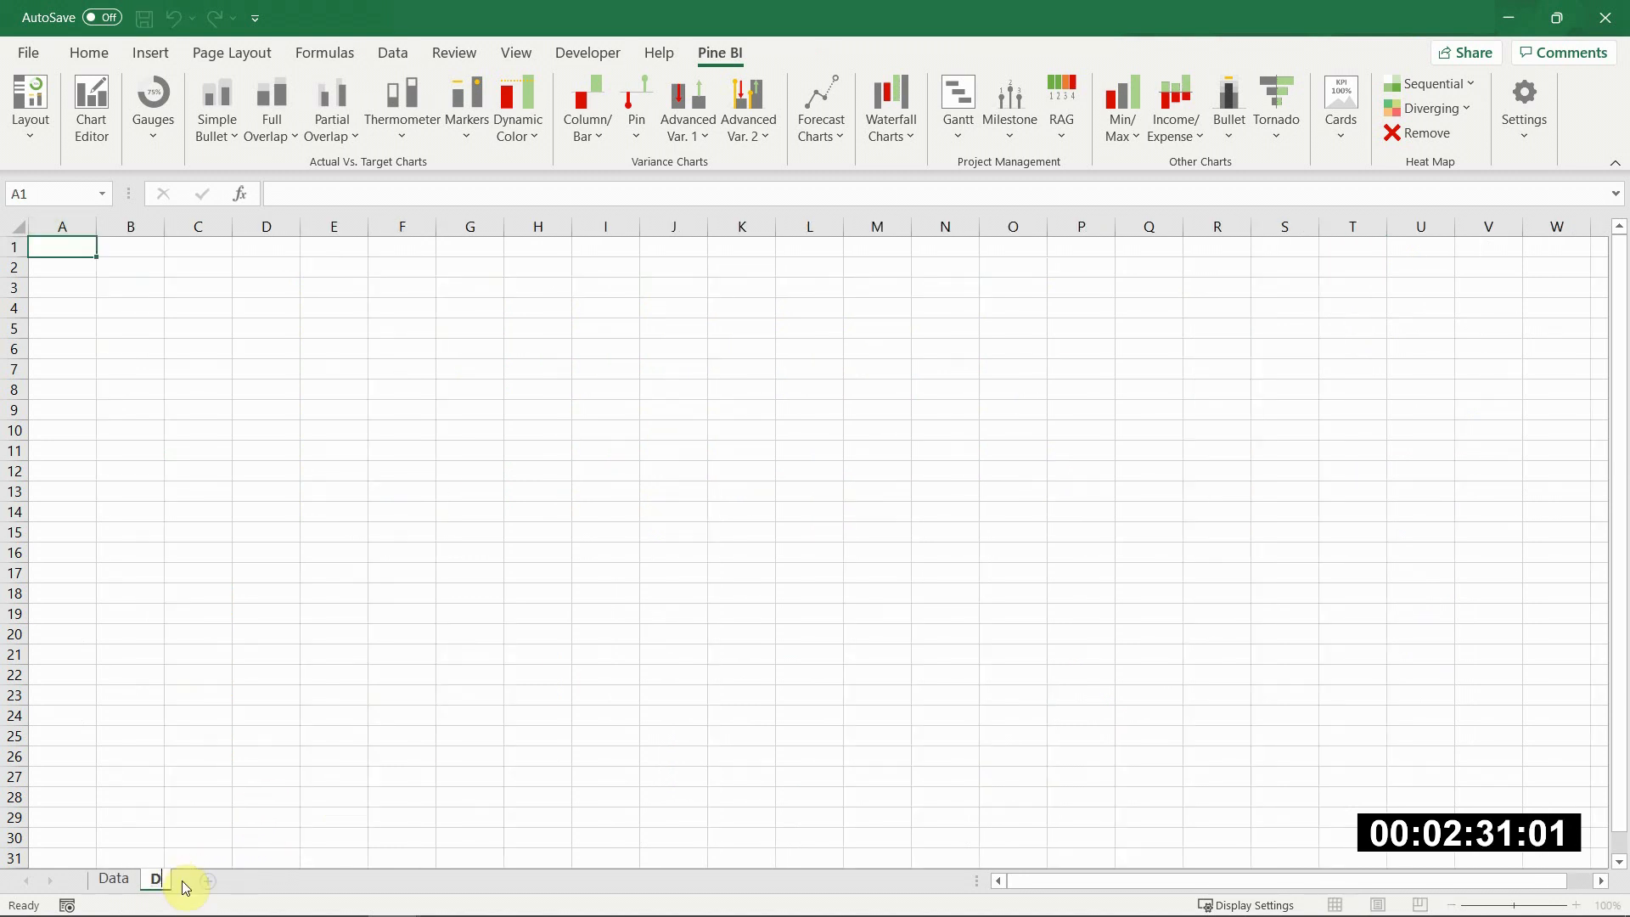
type("ashboard")
key("Return")
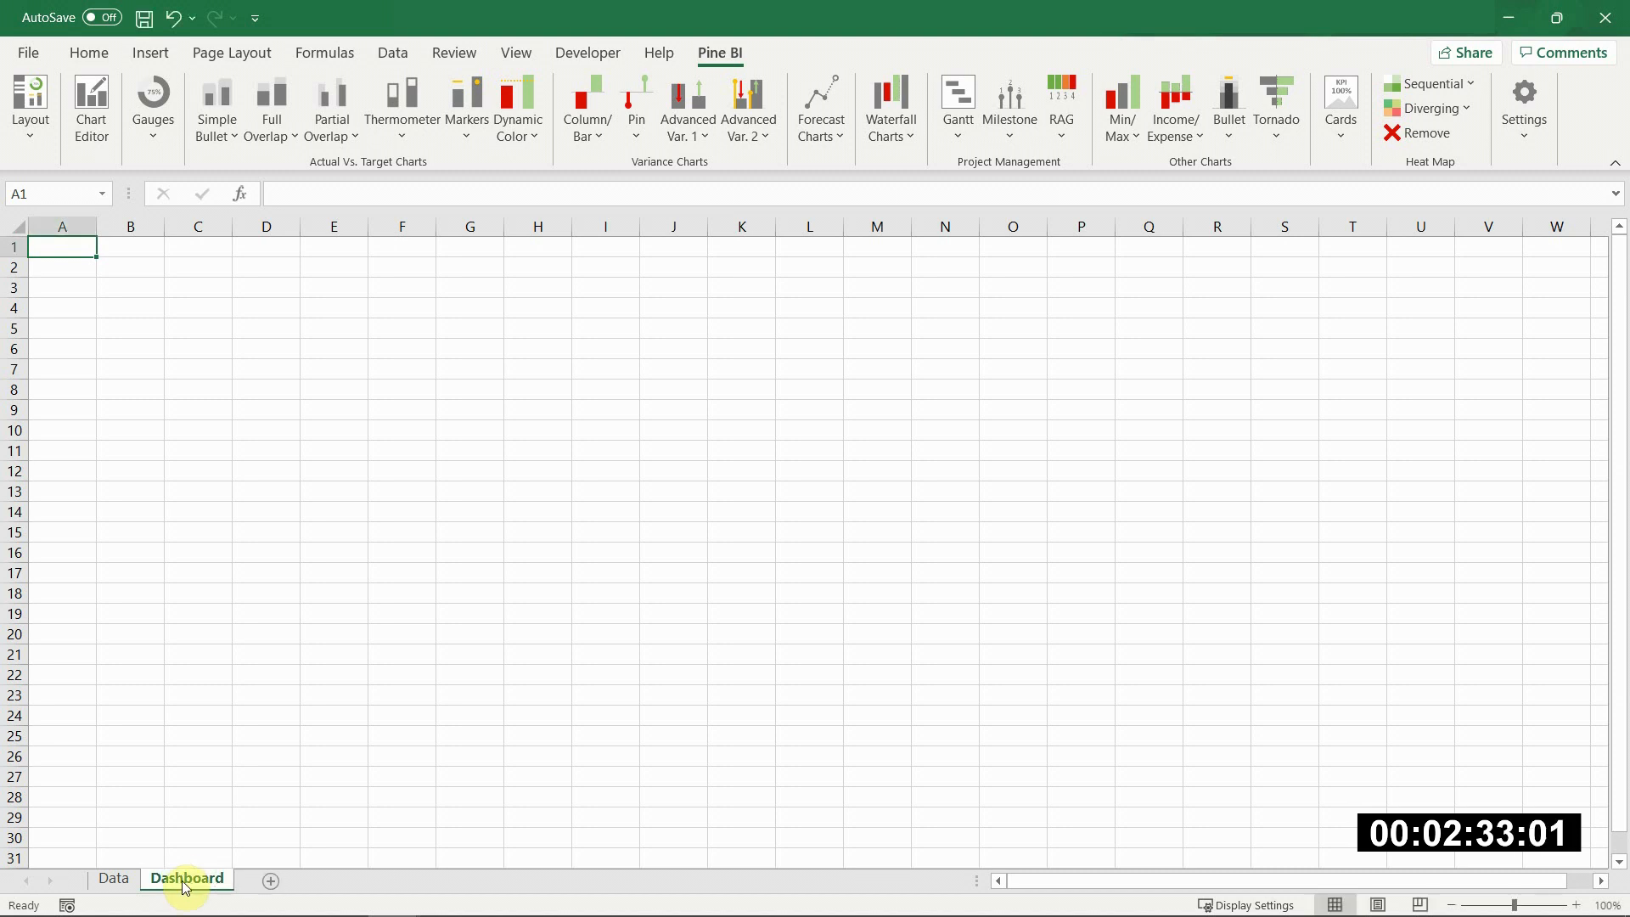
Step: Paste the cut charts onto the Dashboard sheet at cell B3 and deselect them
left_click(125, 279)
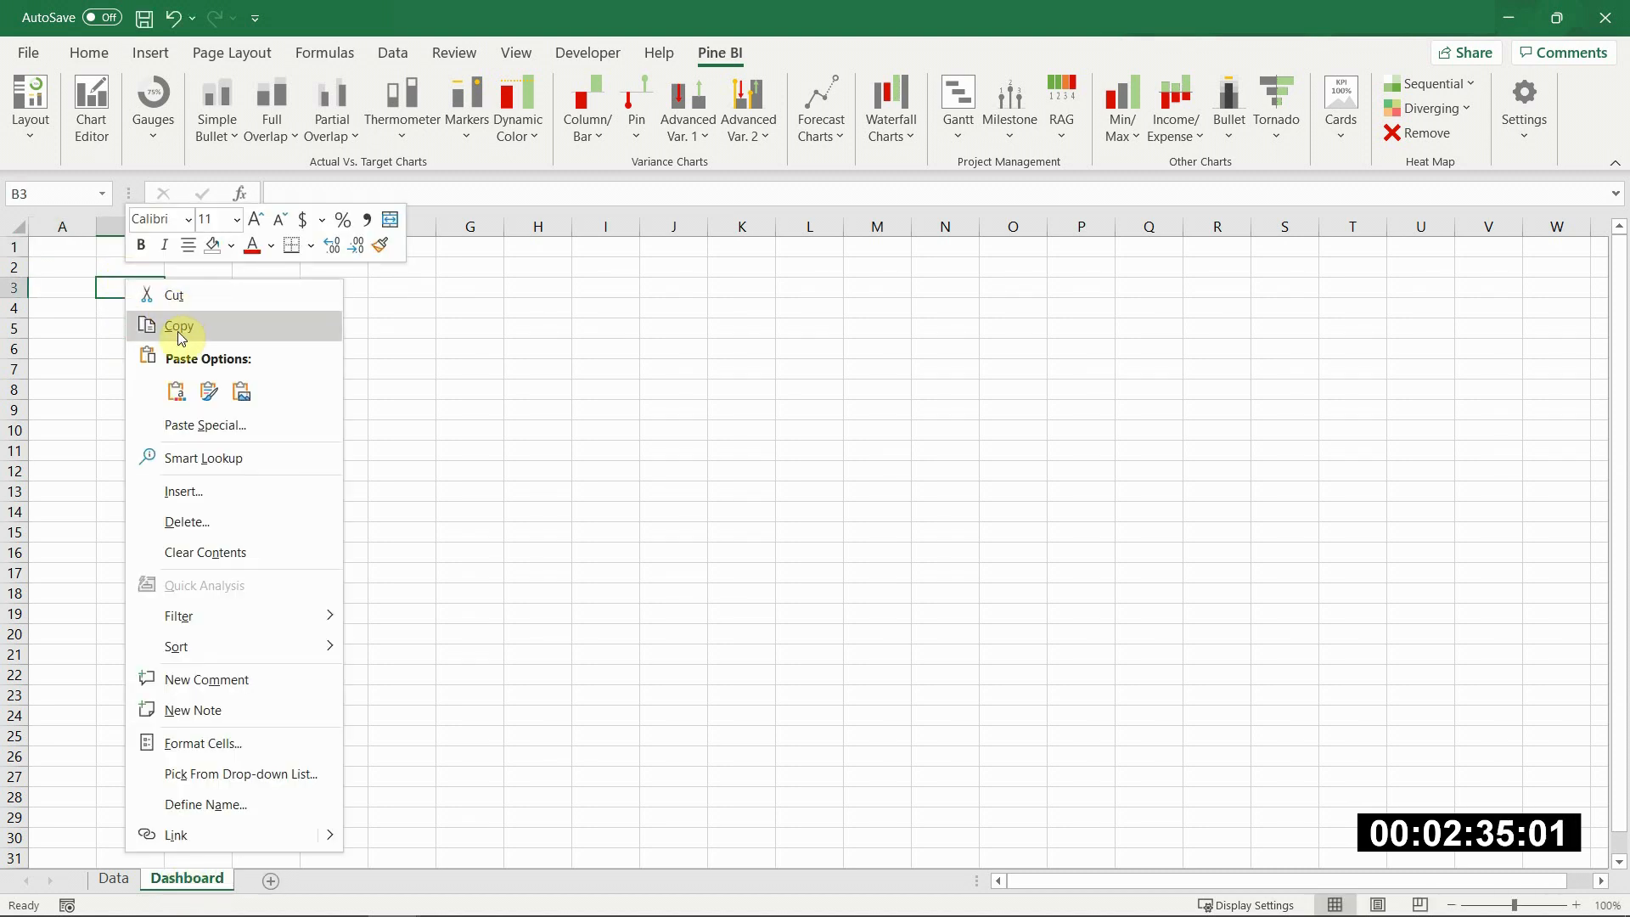
left_click(126, 394)
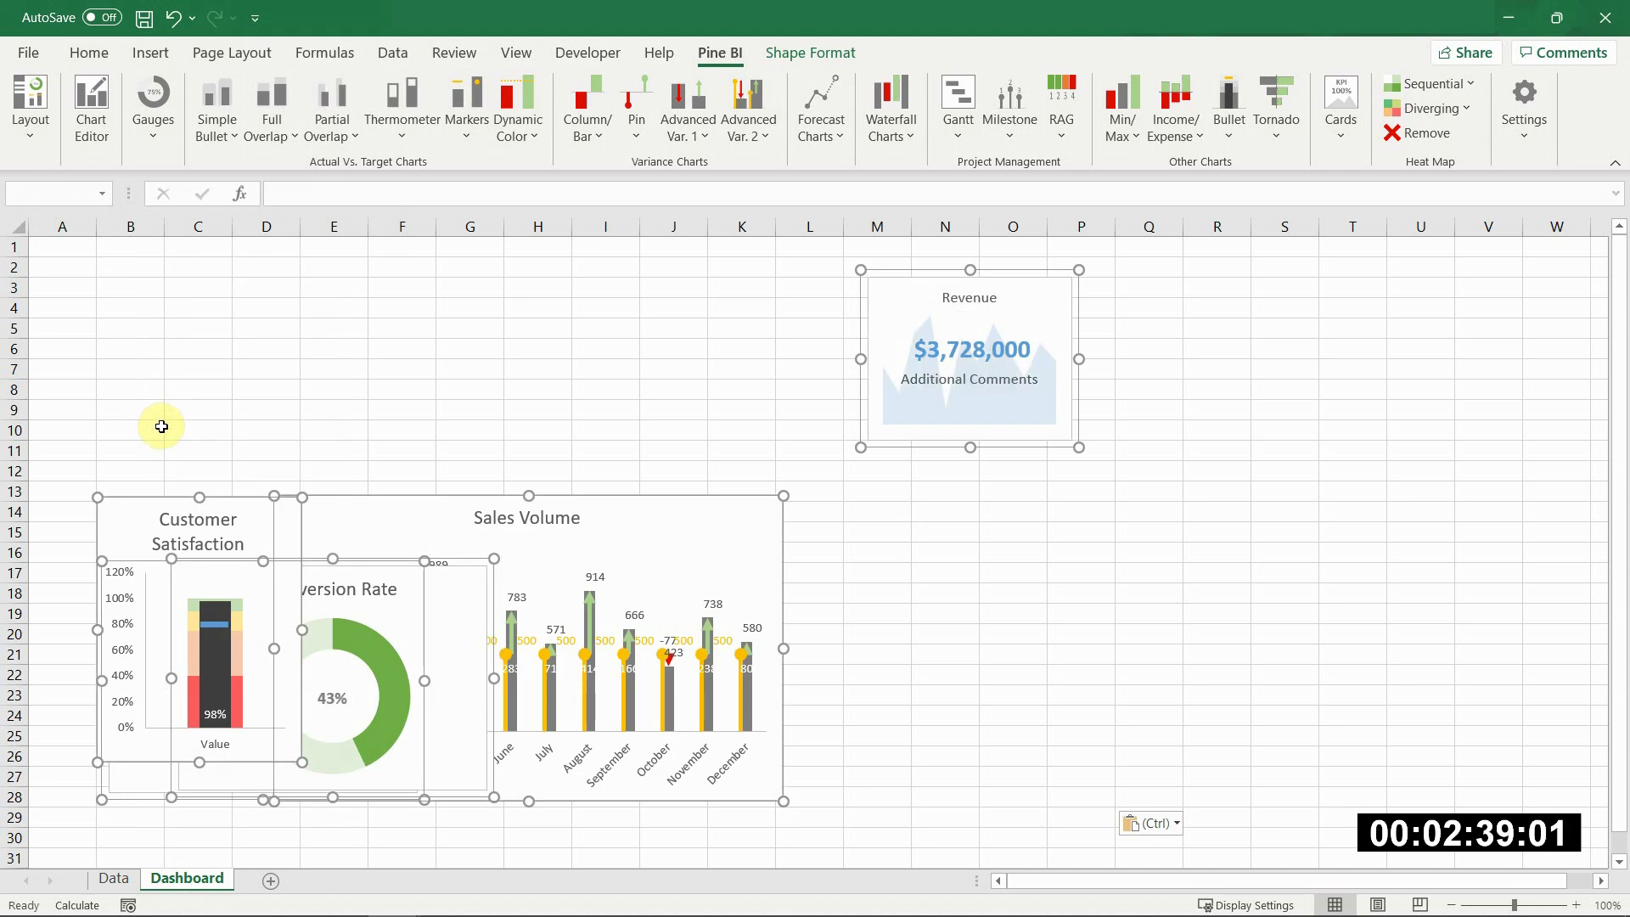
left_click(161, 427)
Step: Move the Customer Satisfaction chart to B2 and stretch it down to row 29, snapped to the cell grid over B2:D29
left_click(125, 502)
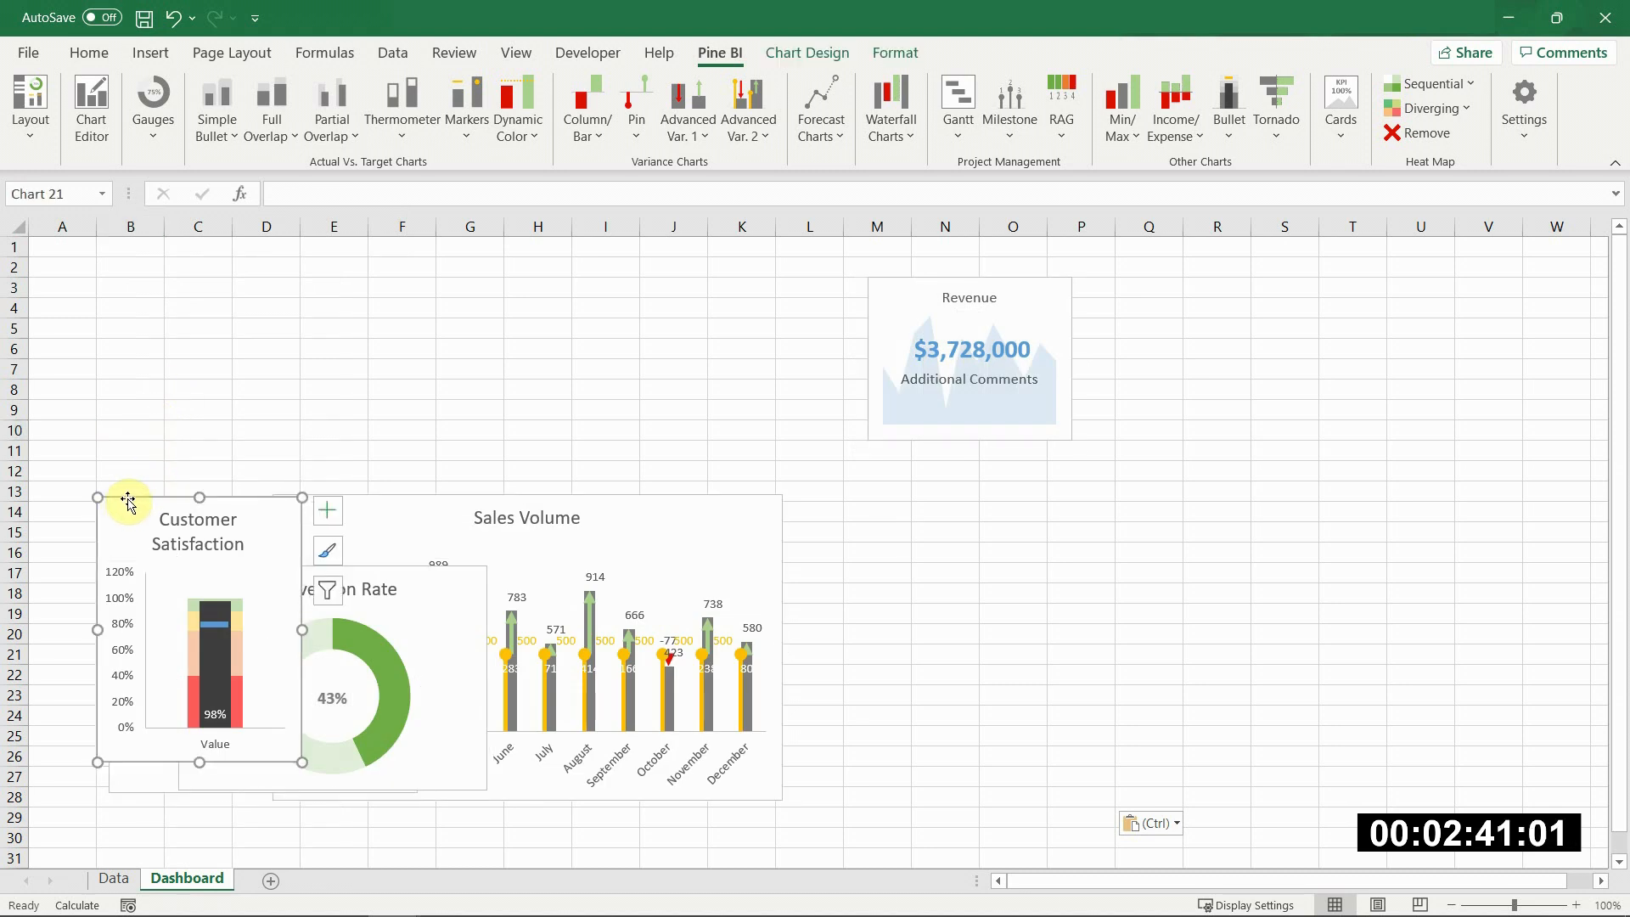
left_click_drag(127, 501, 136, 260)
key("alt")
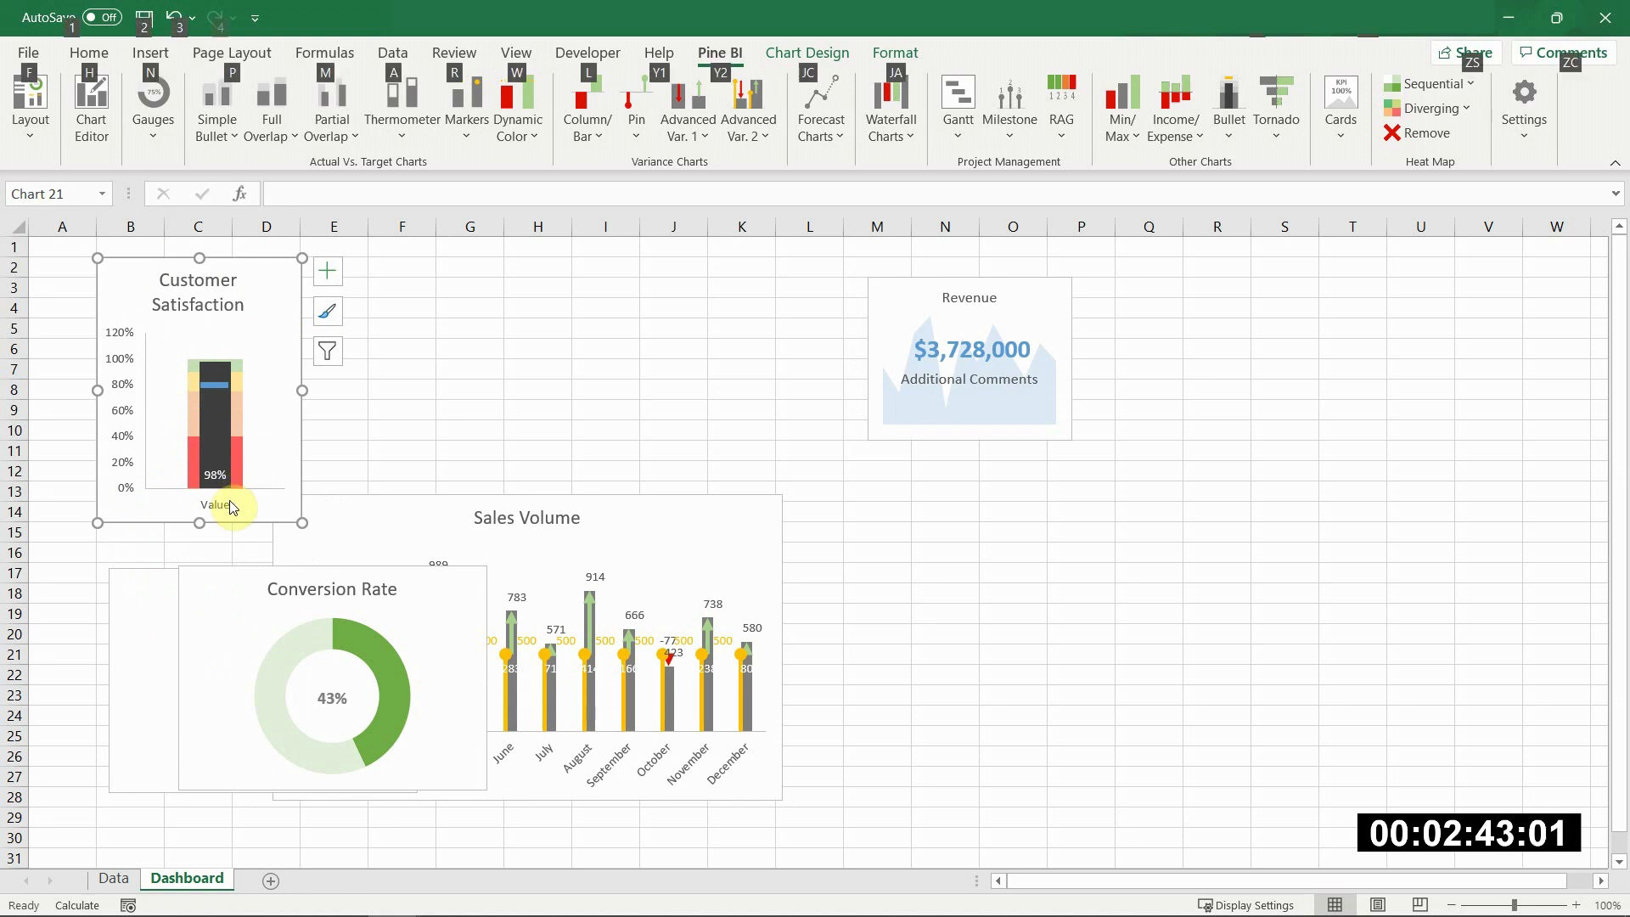
left_click_drag(199, 521, 196, 828)
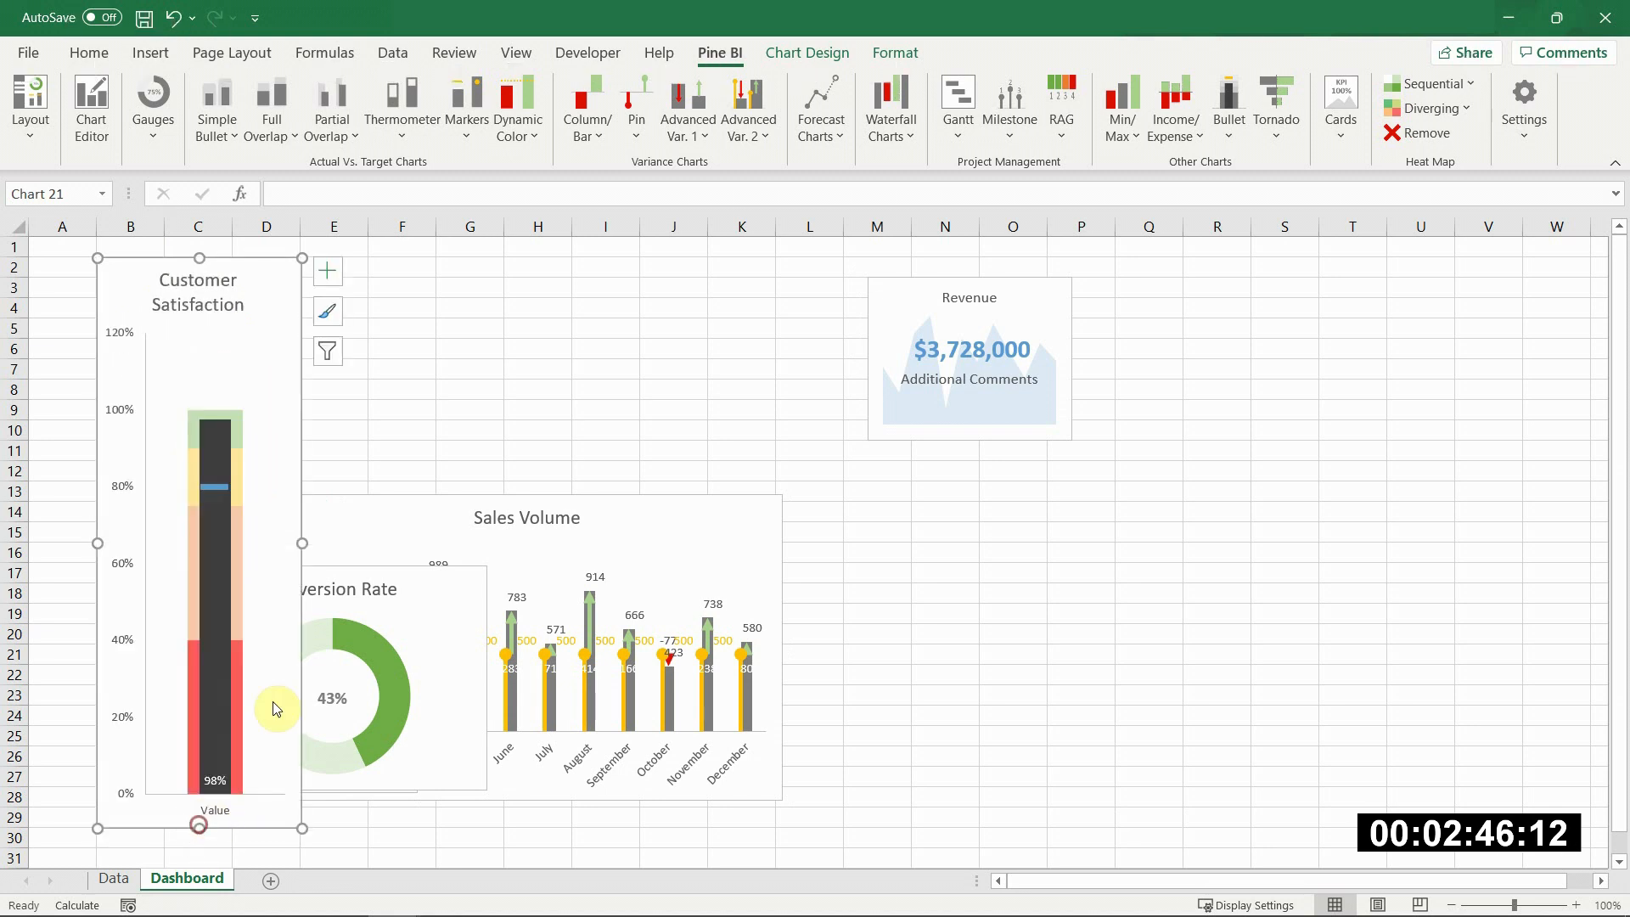
left_click(480, 343)
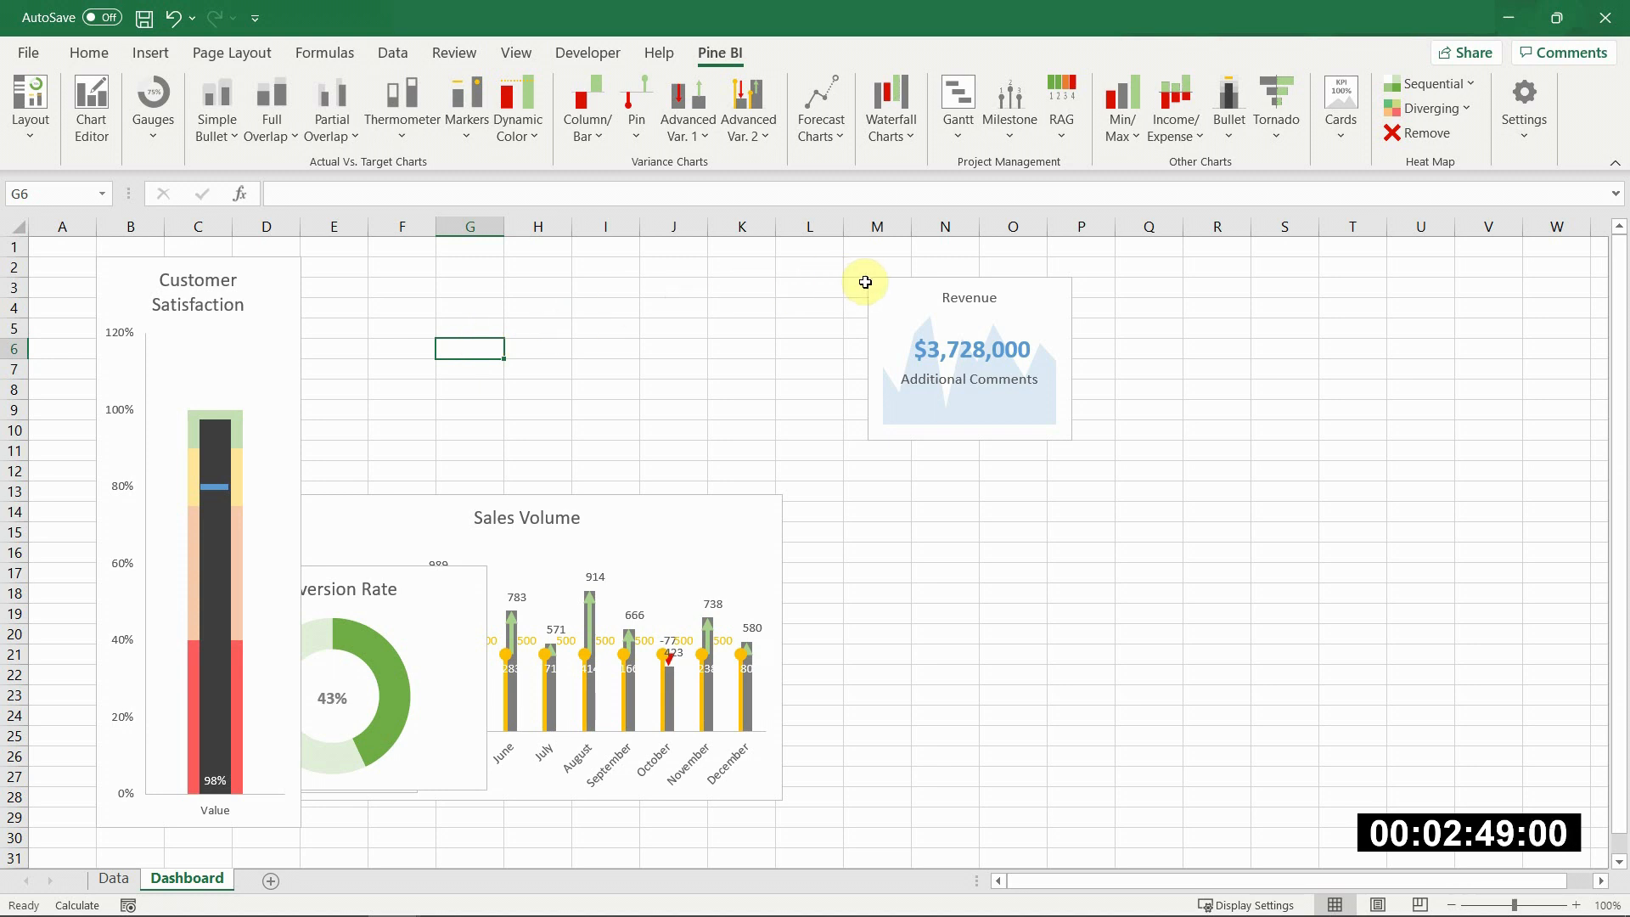
Step: Move the Revenue card to F2 and extend its height so it covers F2:H12
left_click_drag(866, 282, 380, 260)
left_click_drag(466, 425, 456, 488)
left_click(645, 412)
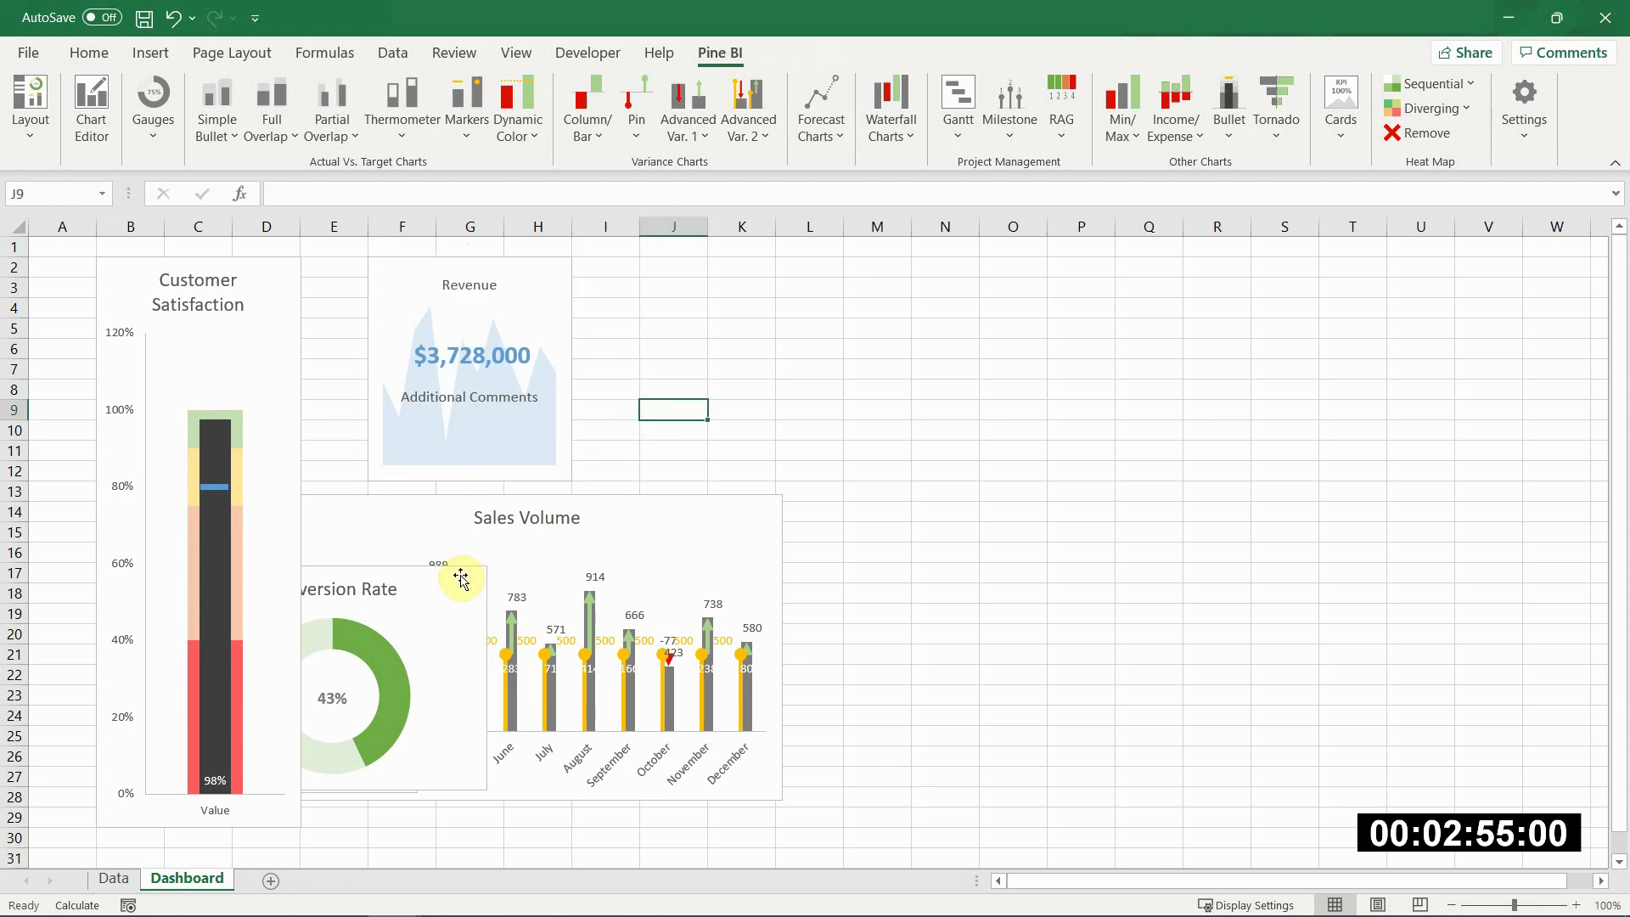
Step: Move the Conversion Rate gauge to J2 and narrow it to fit J2:M12
left_click_drag(455, 575, 928, 258)
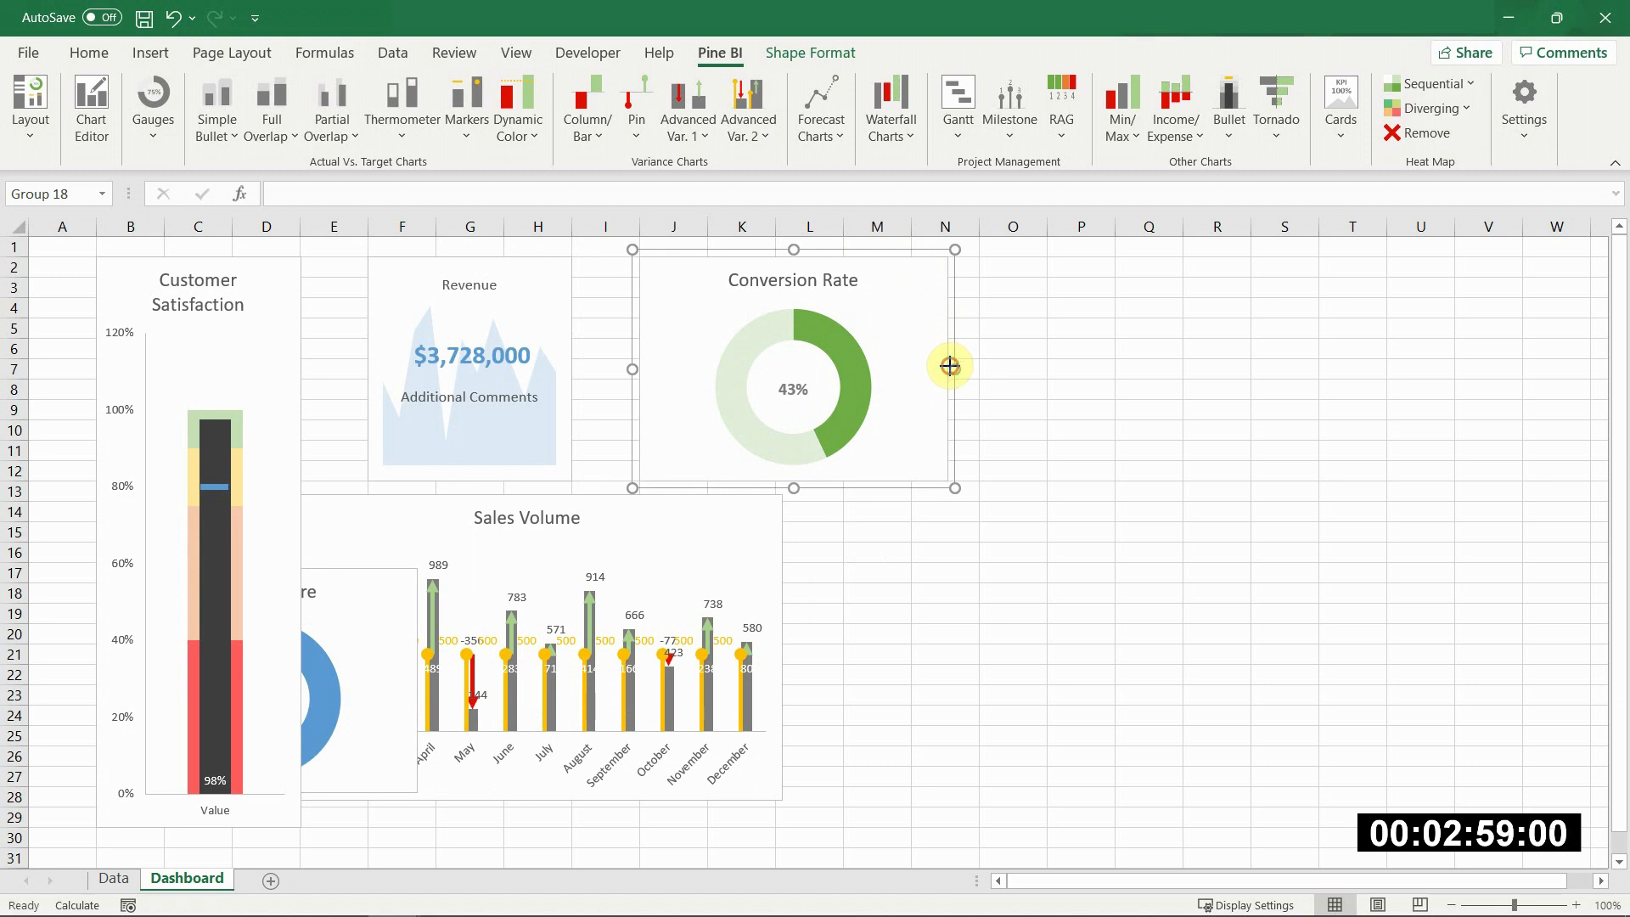
left_click_drag(949, 365, 928, 368)
left_click(943, 510)
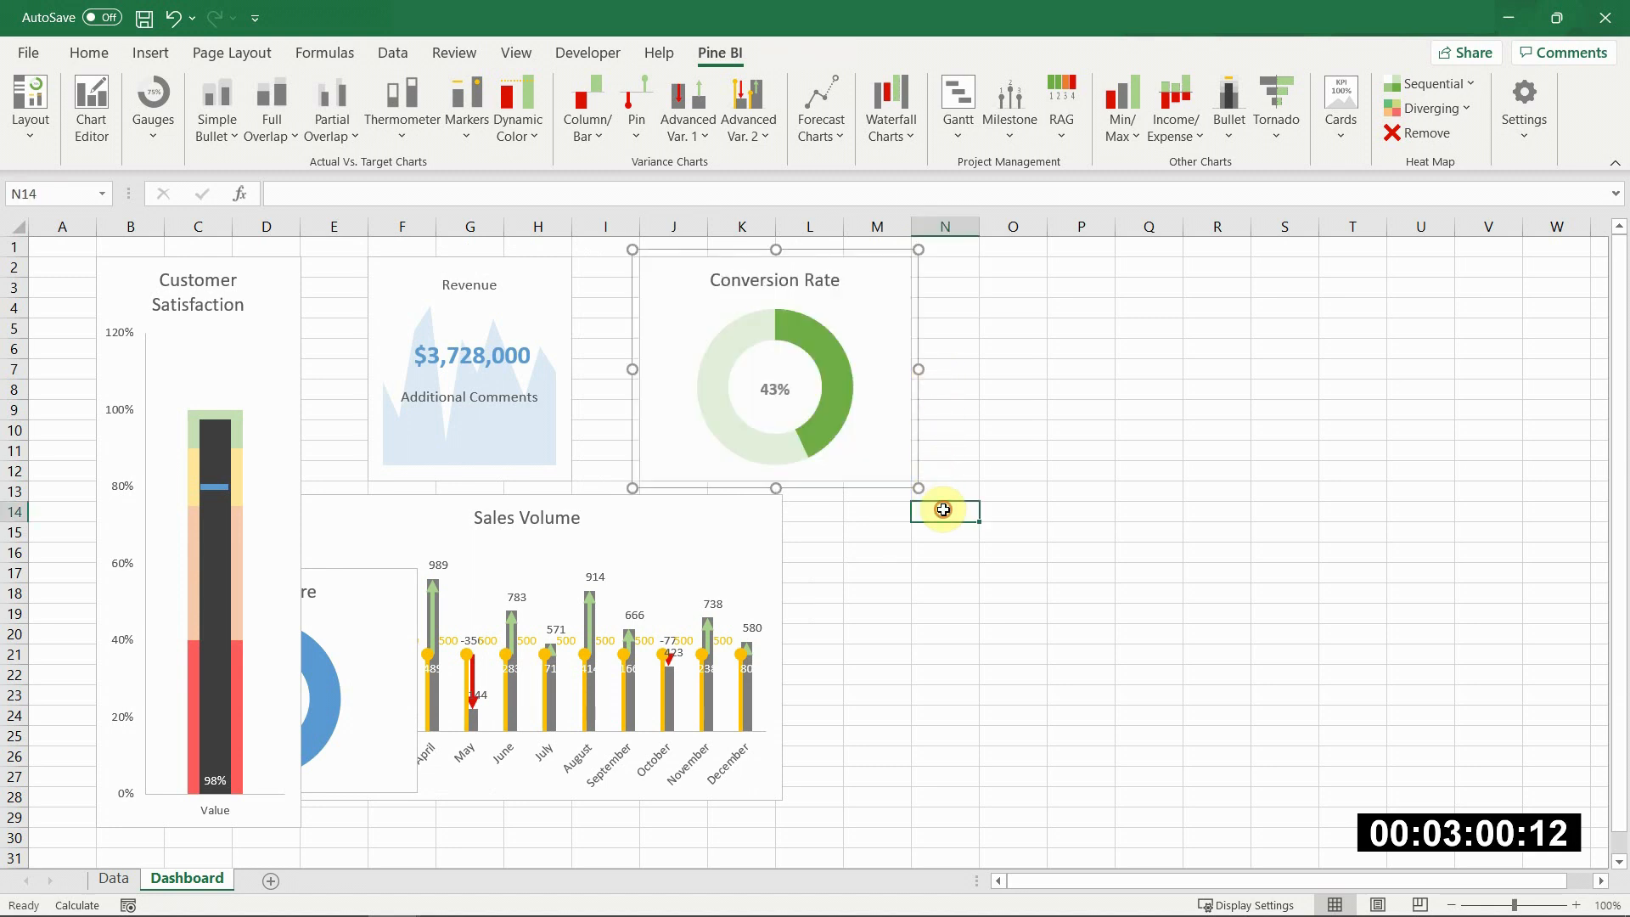
Step: Move the Market Share gauge to O2 and narrow it to fit O2:R12
left_click(390, 576)
left_click_drag(372, 565, 1248, 247)
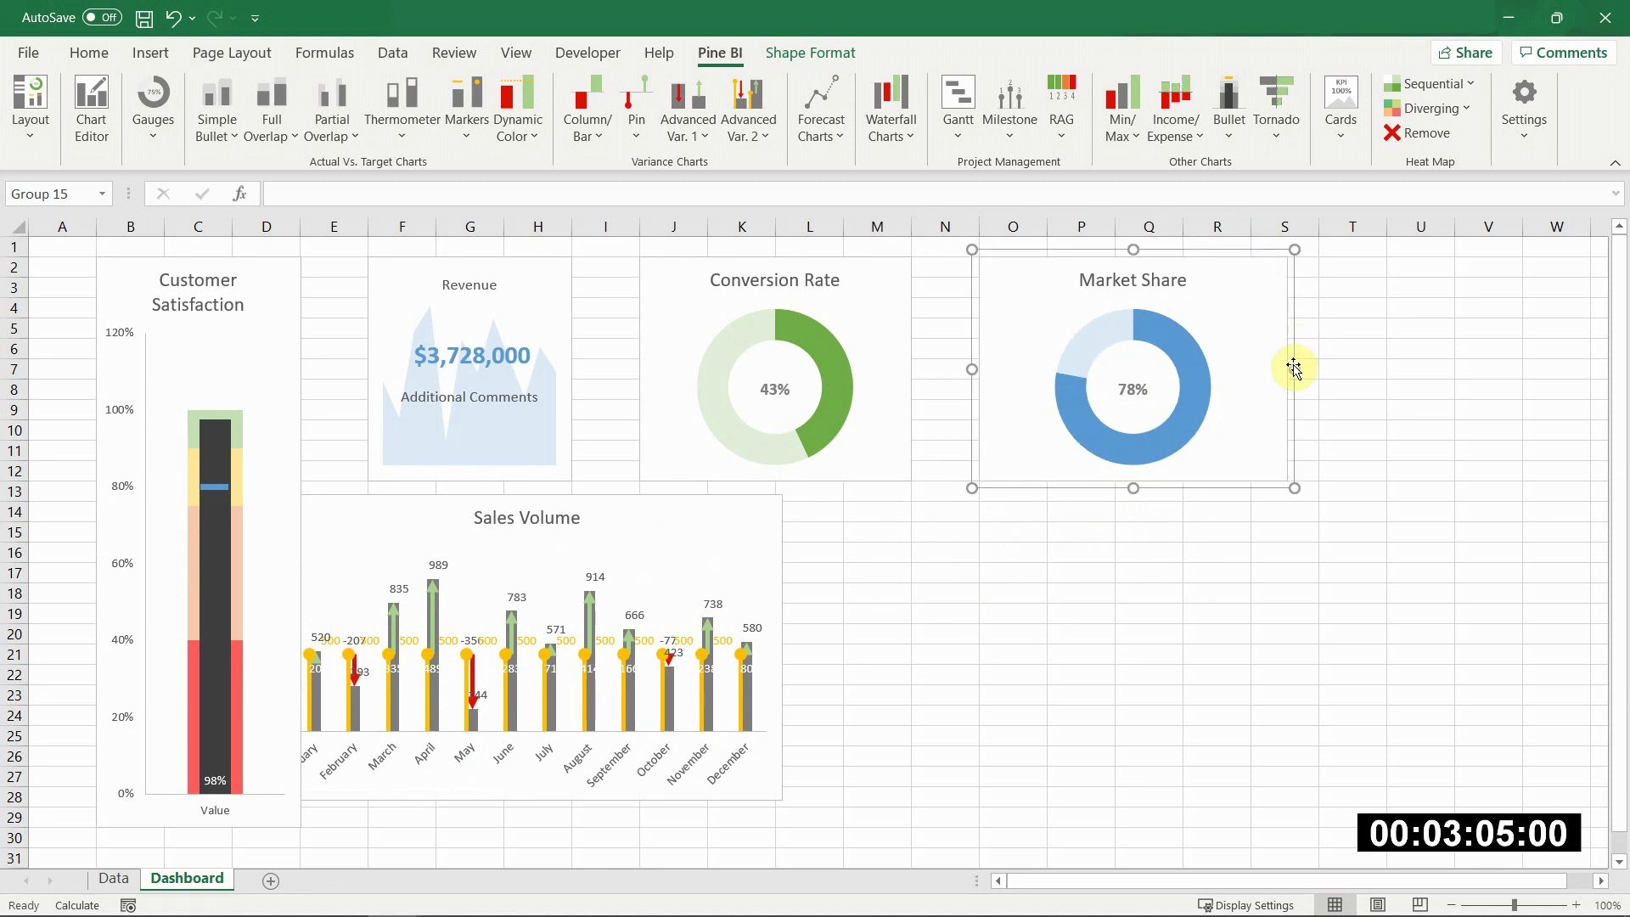
left_click_drag(1291, 364, 1265, 374)
left_click(1099, 549)
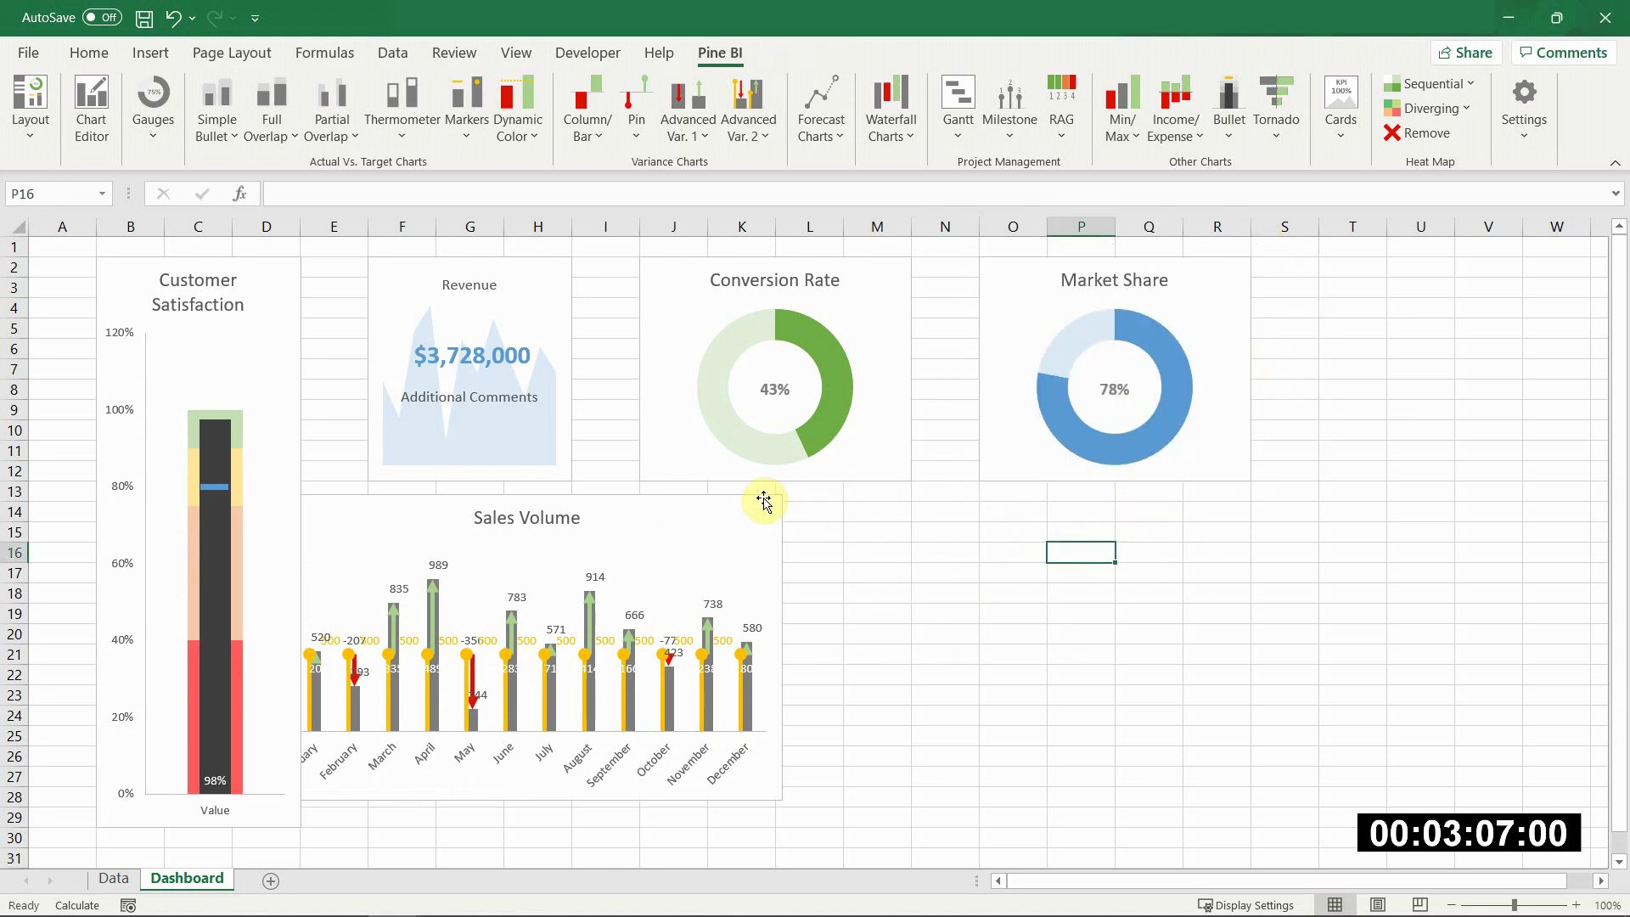
Step: Place the Sales Volume chart below the card and gauges at F14 and enlarge it to cover F14:R29
left_click(772, 506)
left_click_drag(772, 506, 858, 512)
left_click_drag(878, 654, 1242, 624)
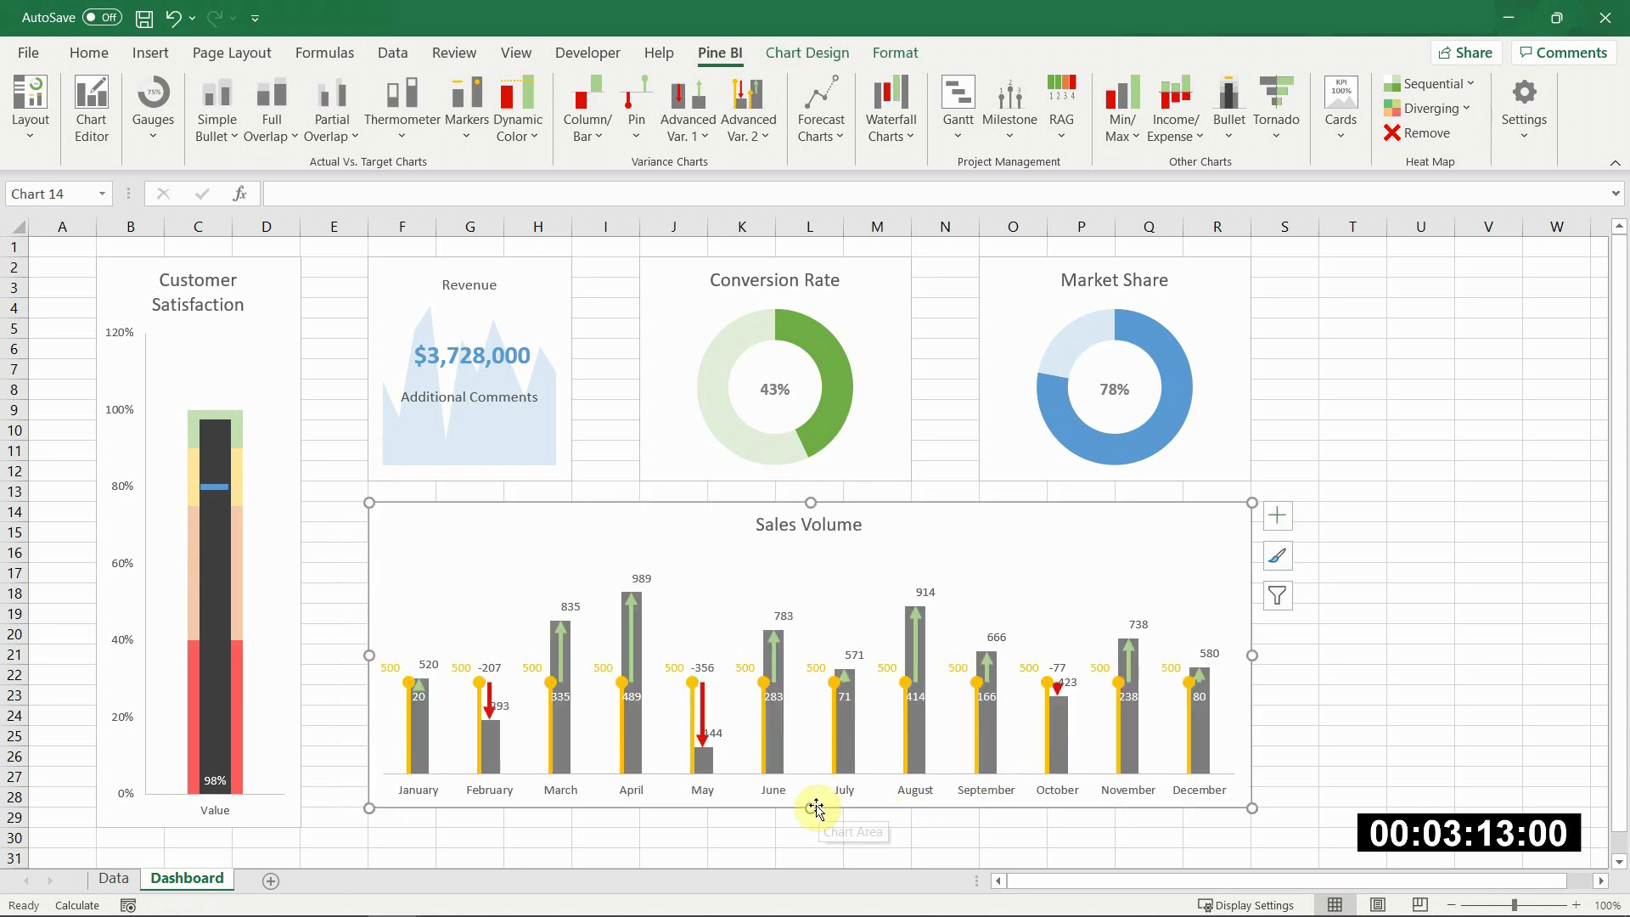
left_click_drag(809, 808, 810, 840)
left_click(810, 840)
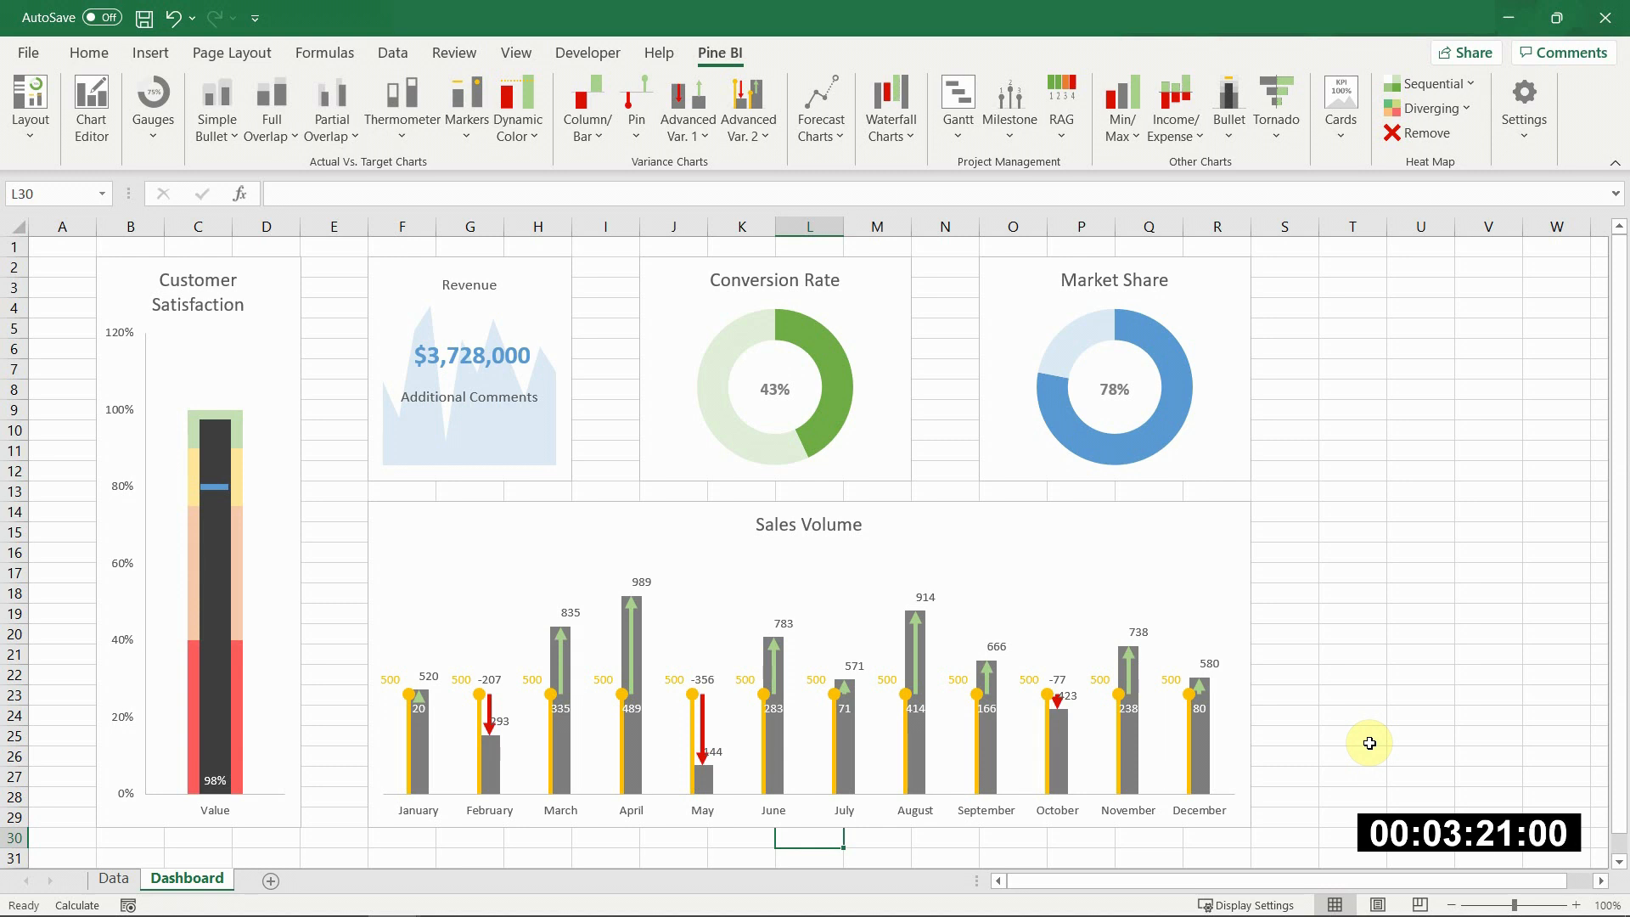
Step: Move the Dashboard sheet before Data and add a Pine BI navigation menu in the preselected grey
left_click_drag(227, 887, 89, 881)
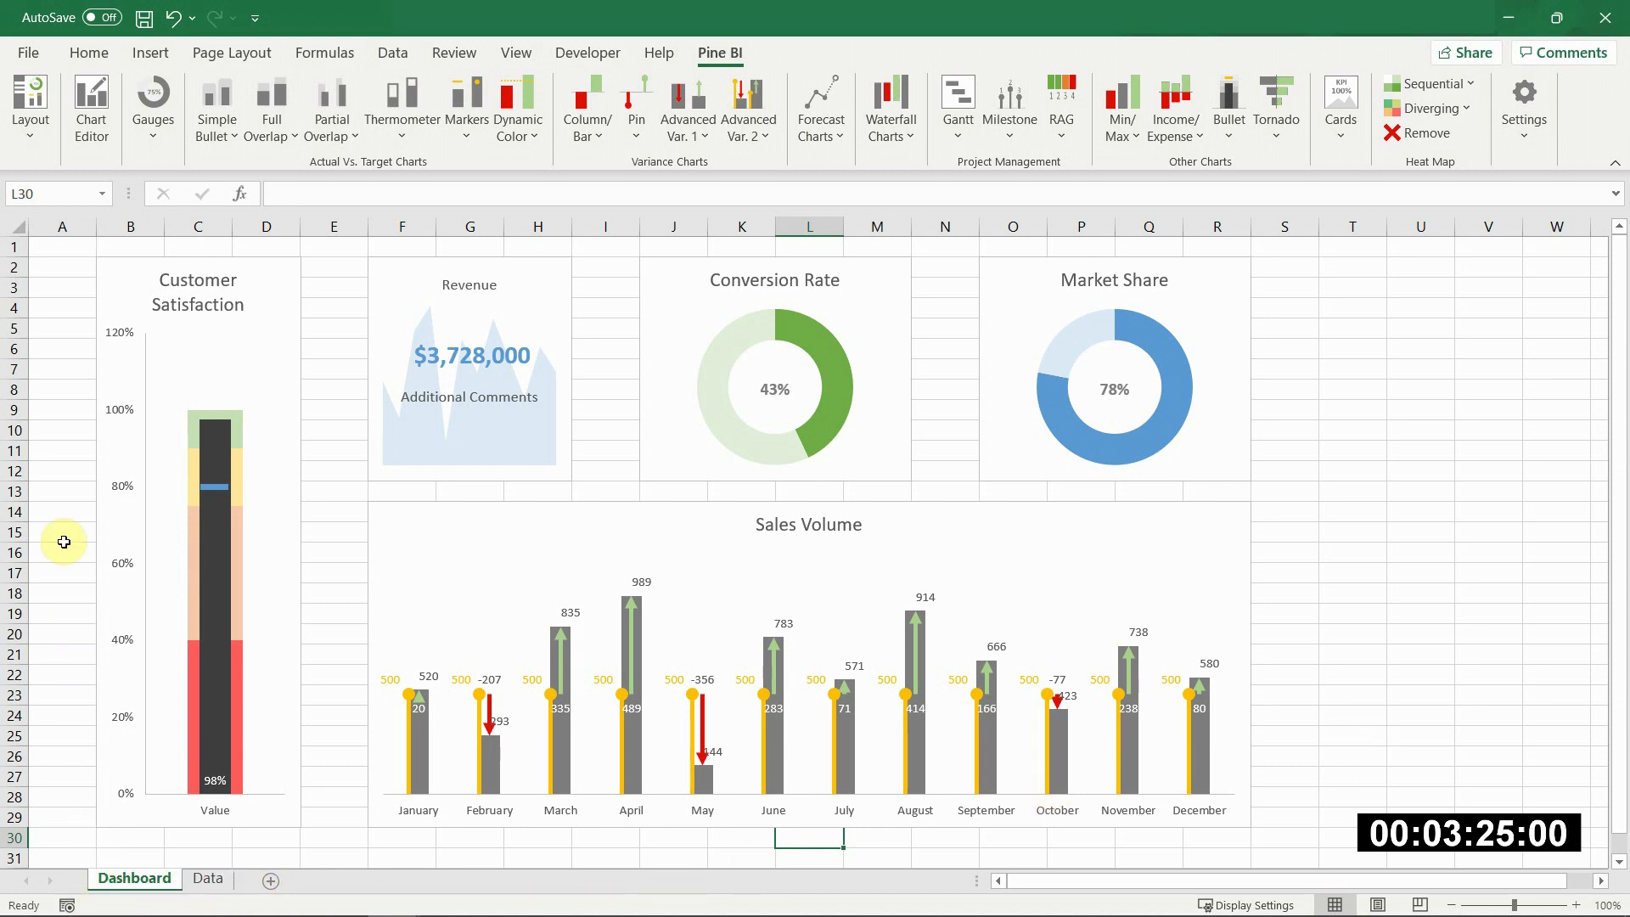
left_click(30, 123)
mouse_move(115, 178)
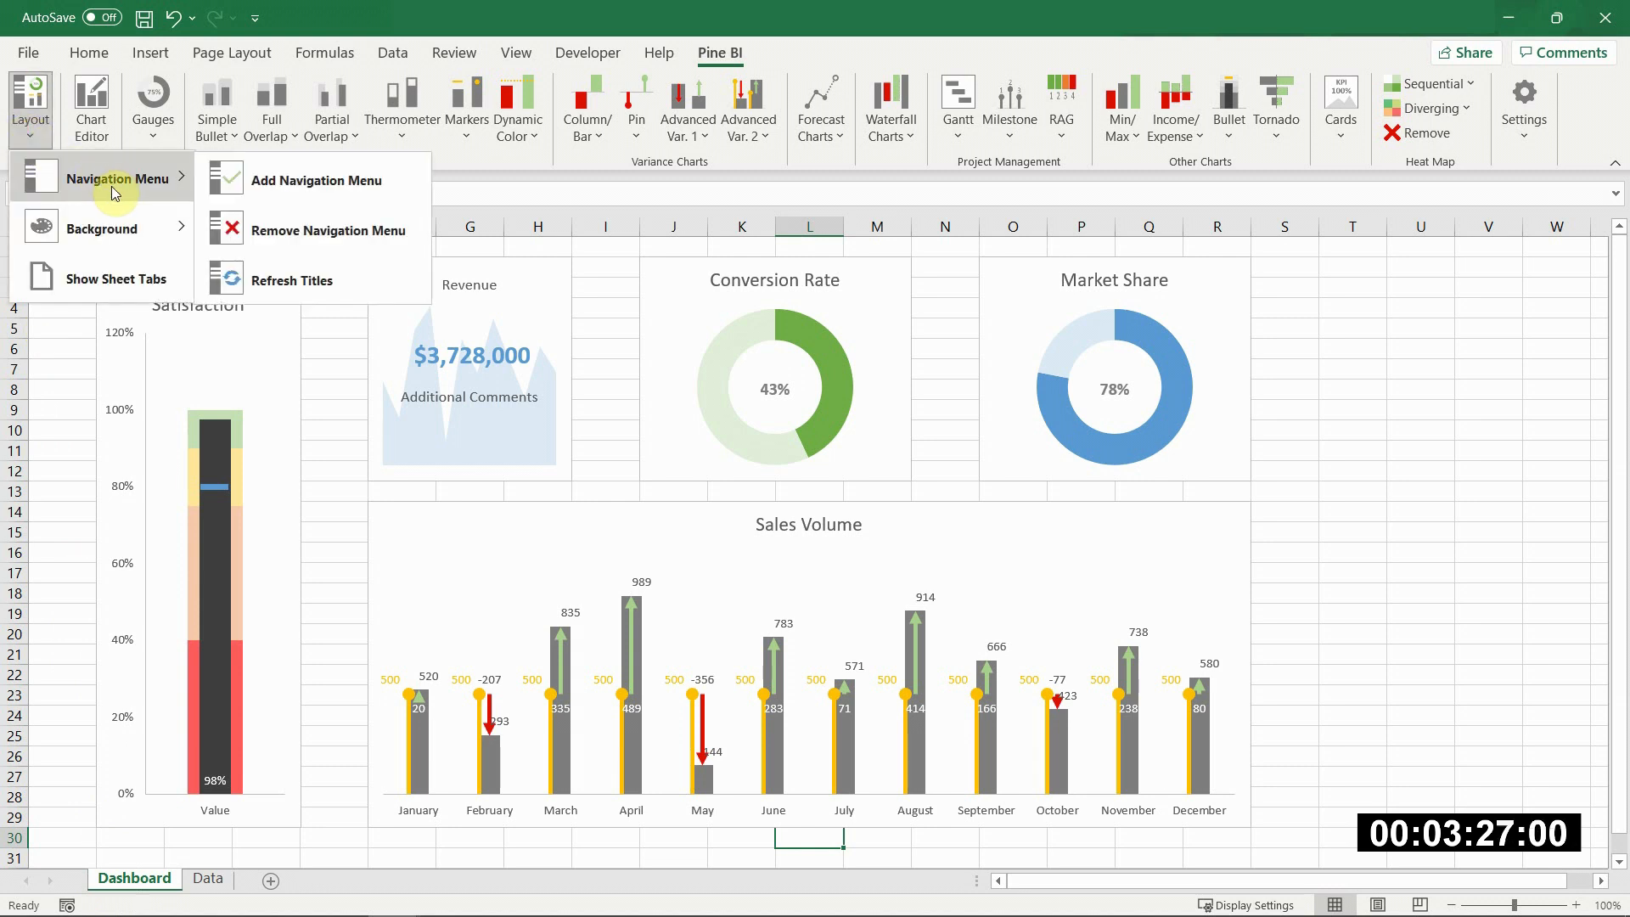
left_click(310, 172)
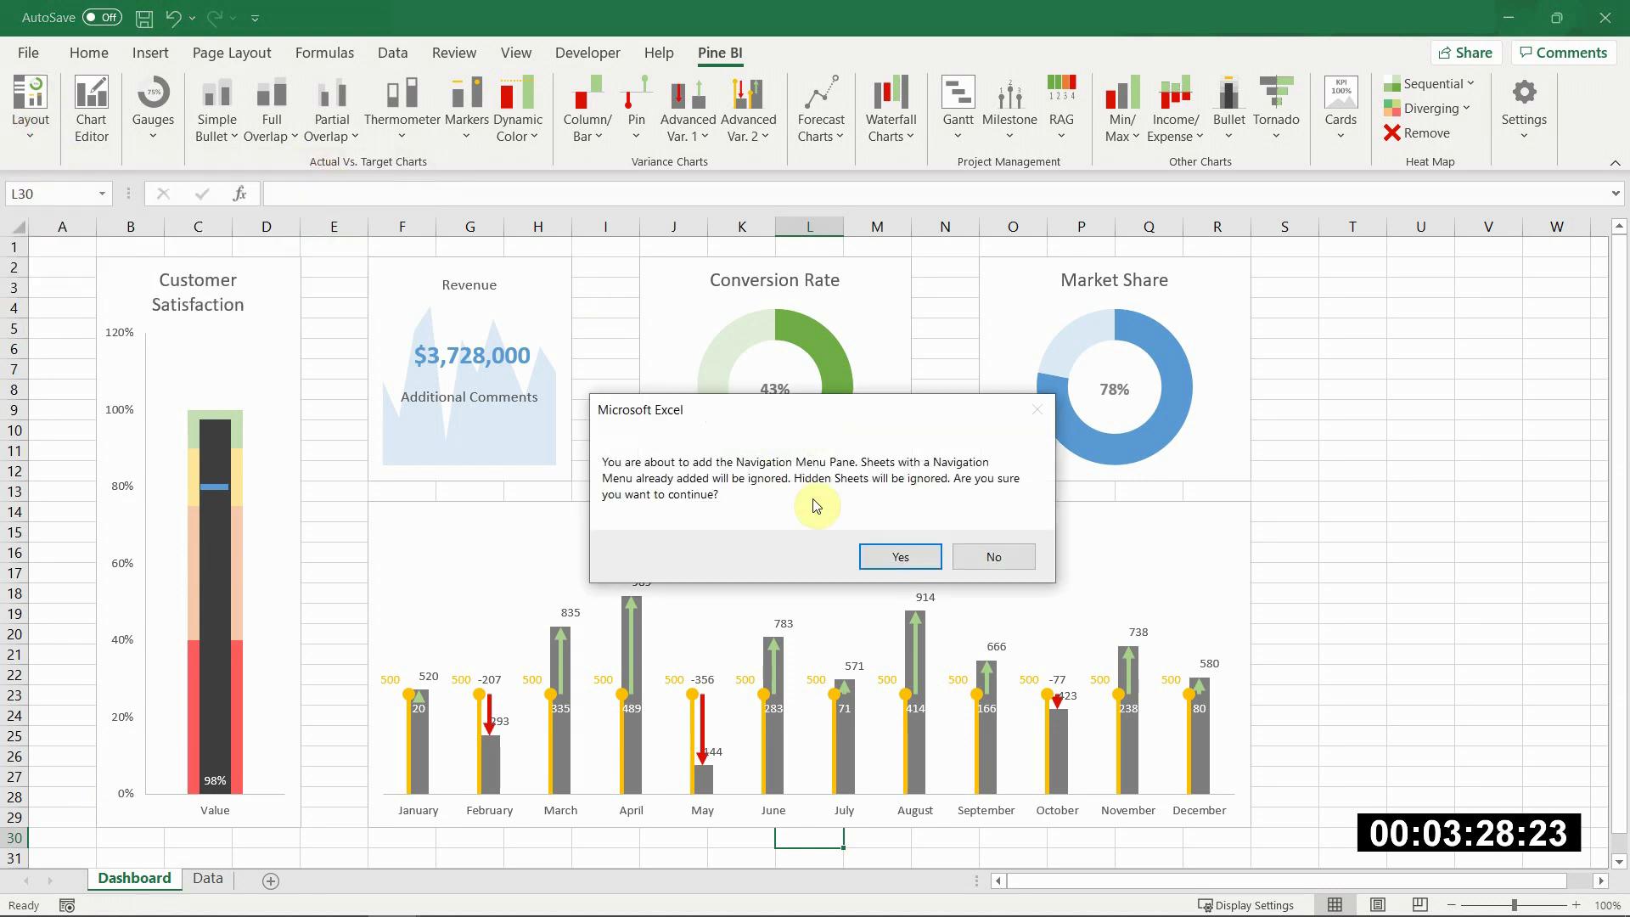
left_click(900, 556)
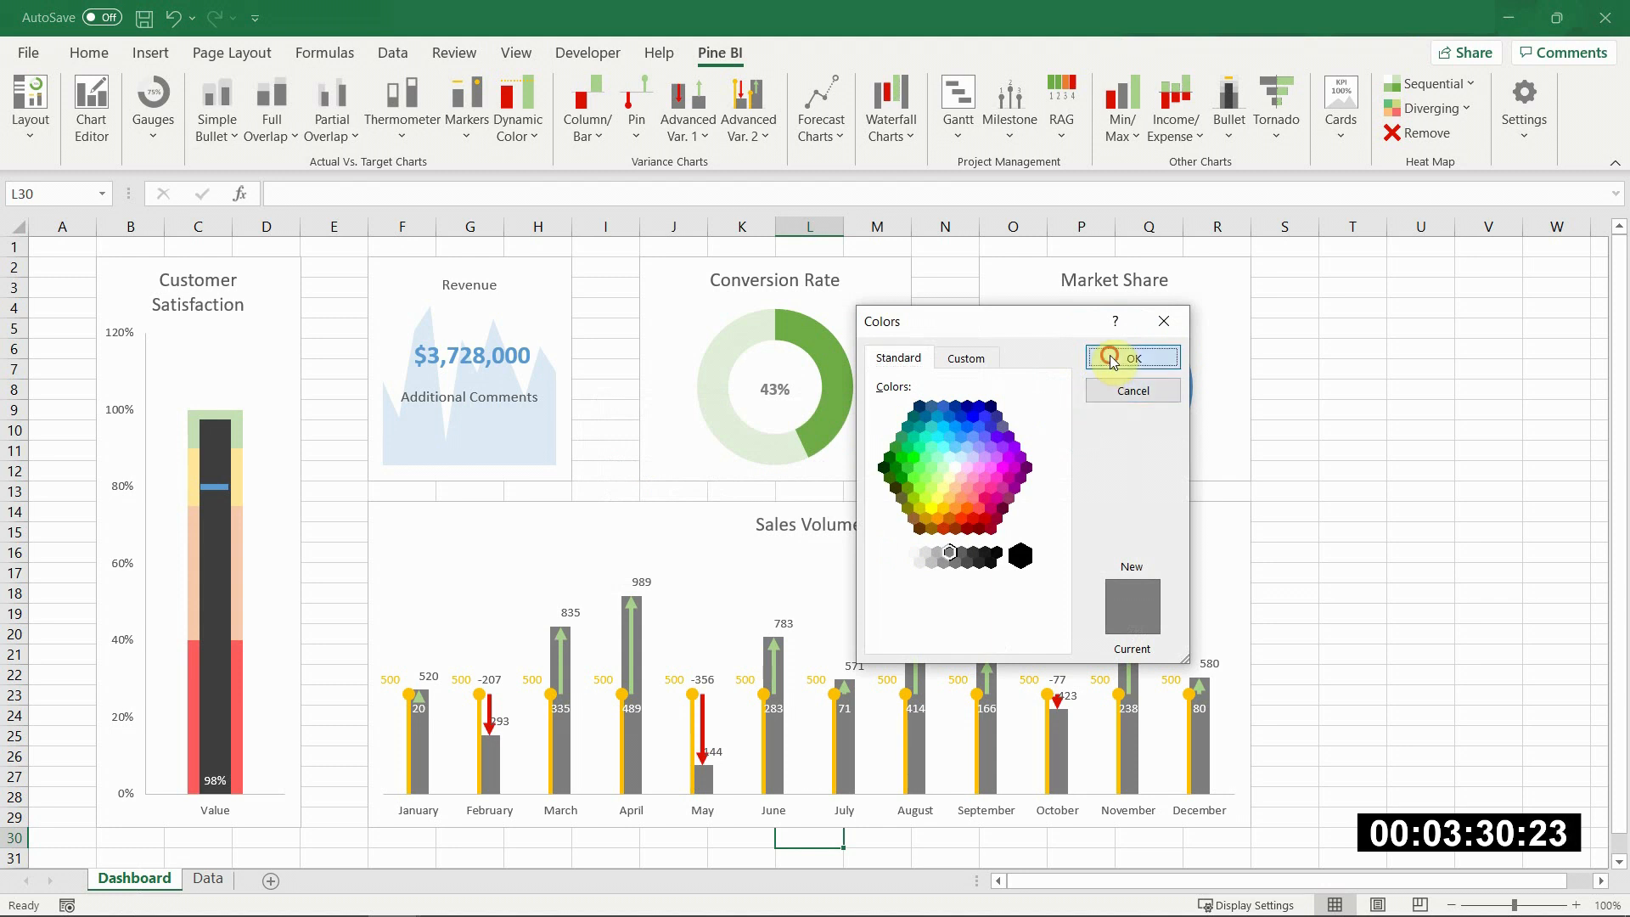
left_click(1133, 357)
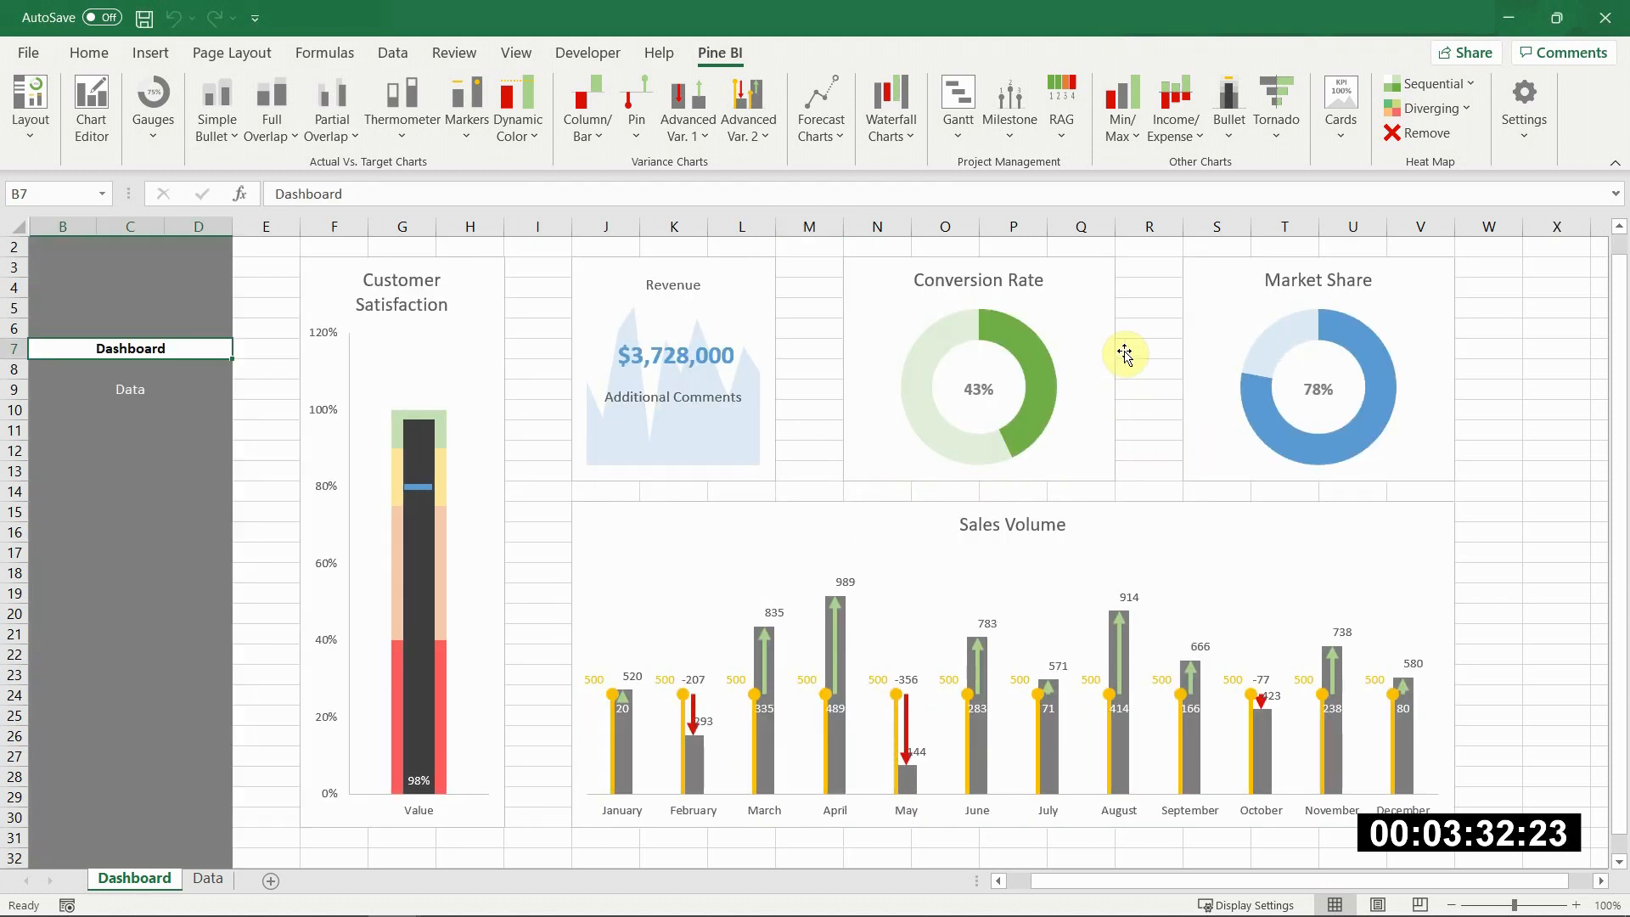
Step: Test the navigation menu links by opening the Data sheet and returning to the Dashboard
left_click(138, 391)
left_click(143, 353)
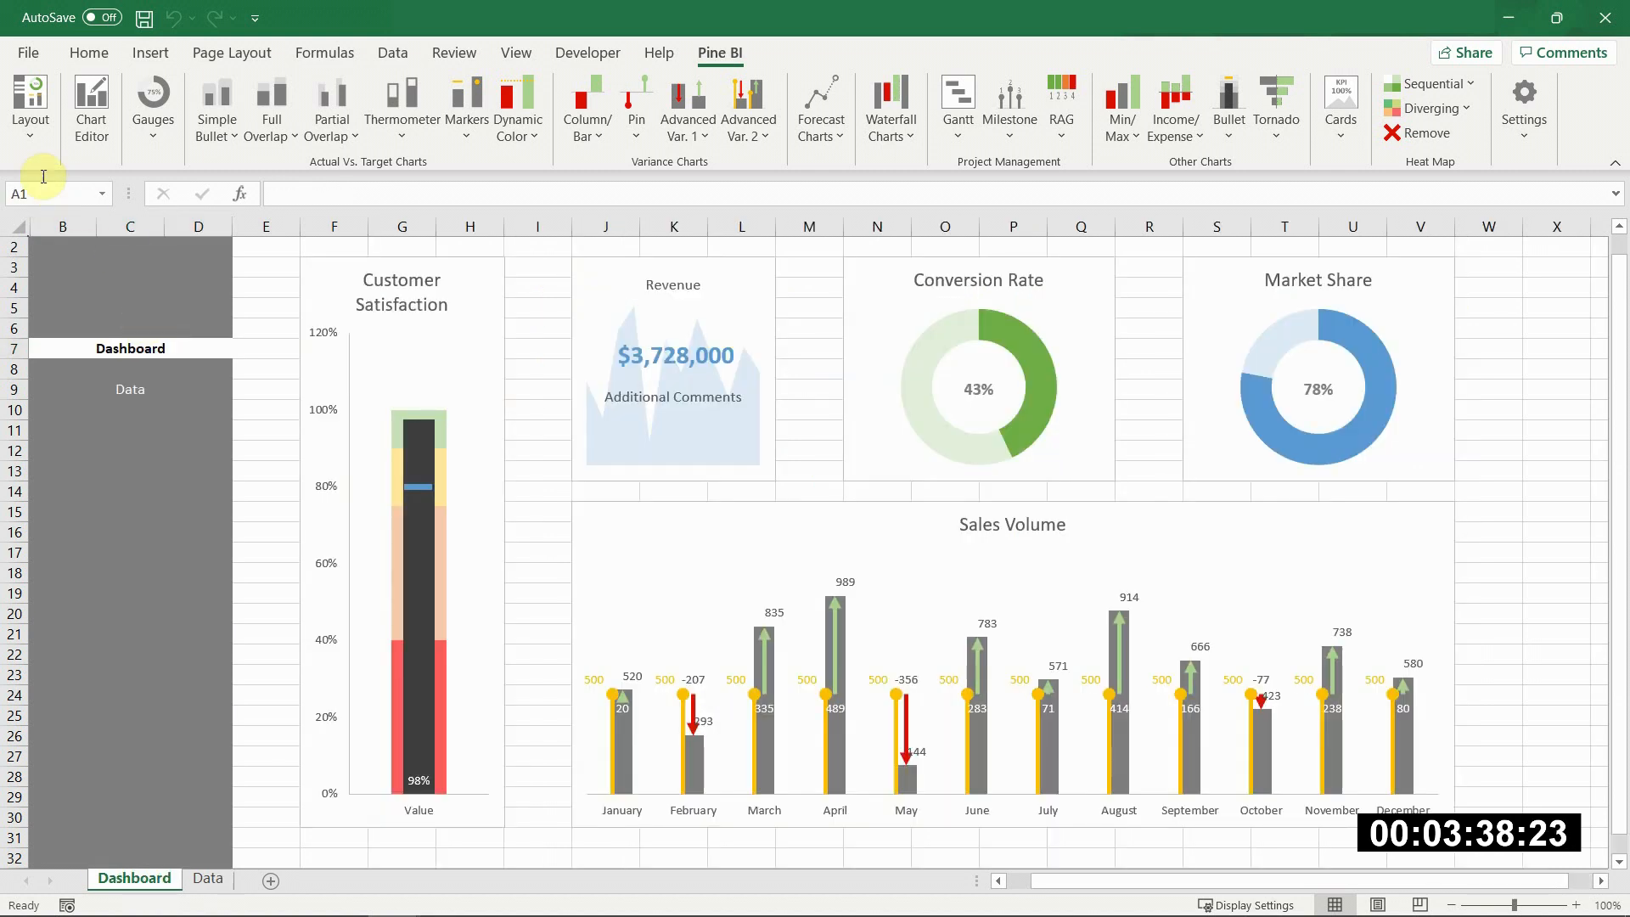
Step: Apply the Grey Pine BI background to all visible sheets and check it on the Data sheet, returning to the Dashboard
left_click(31, 115)
mouse_move(110, 226)
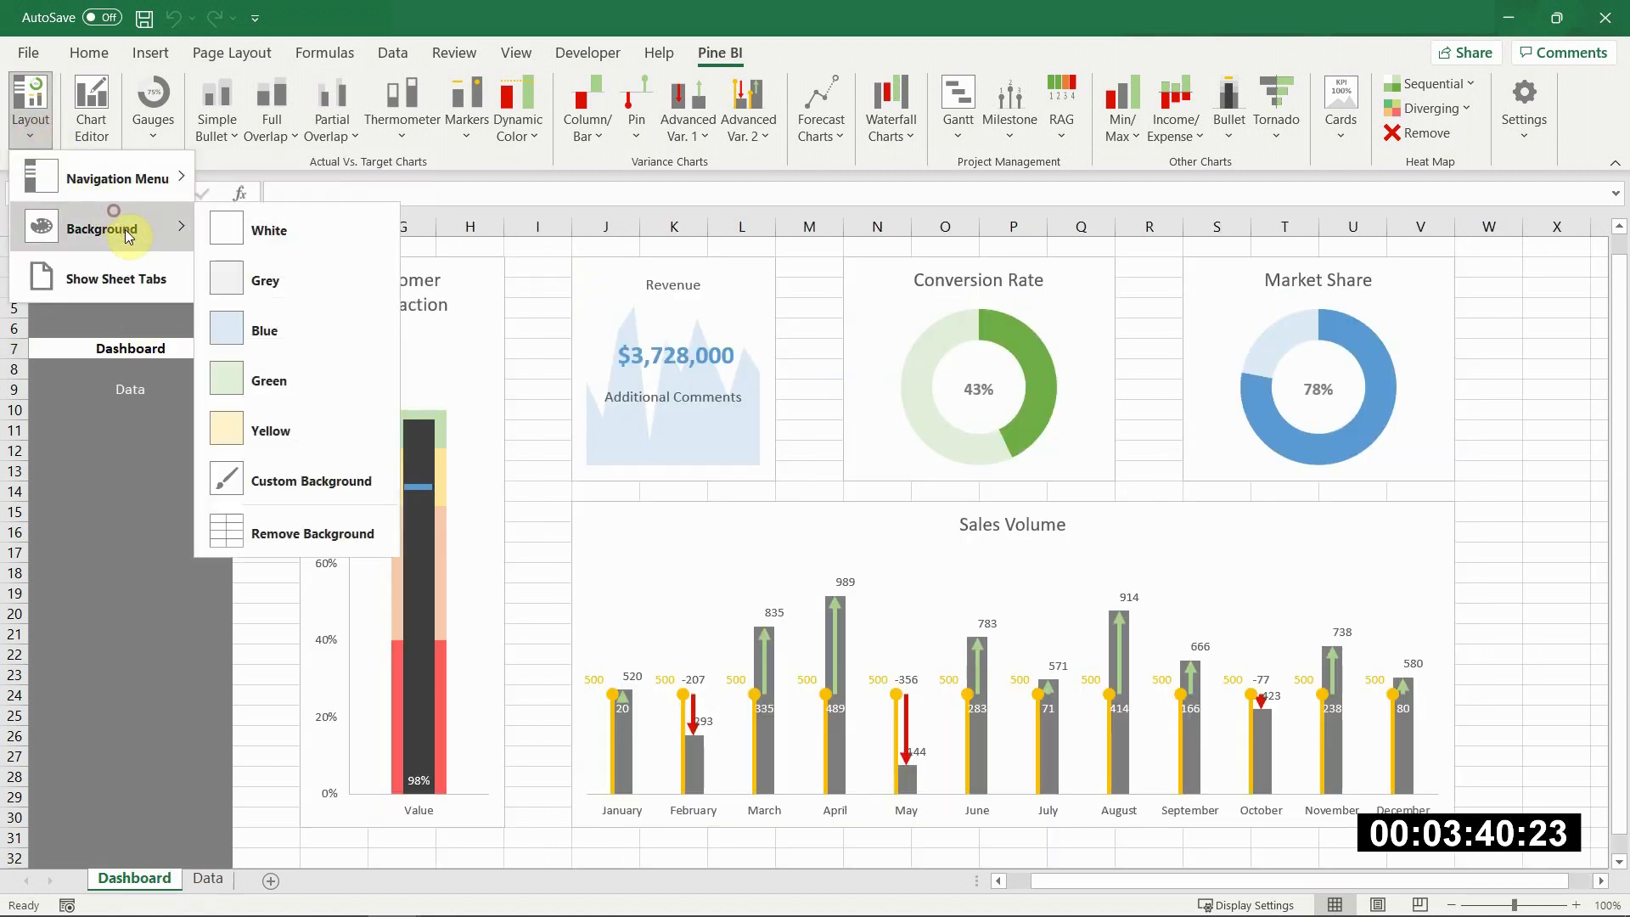
left_click(303, 282)
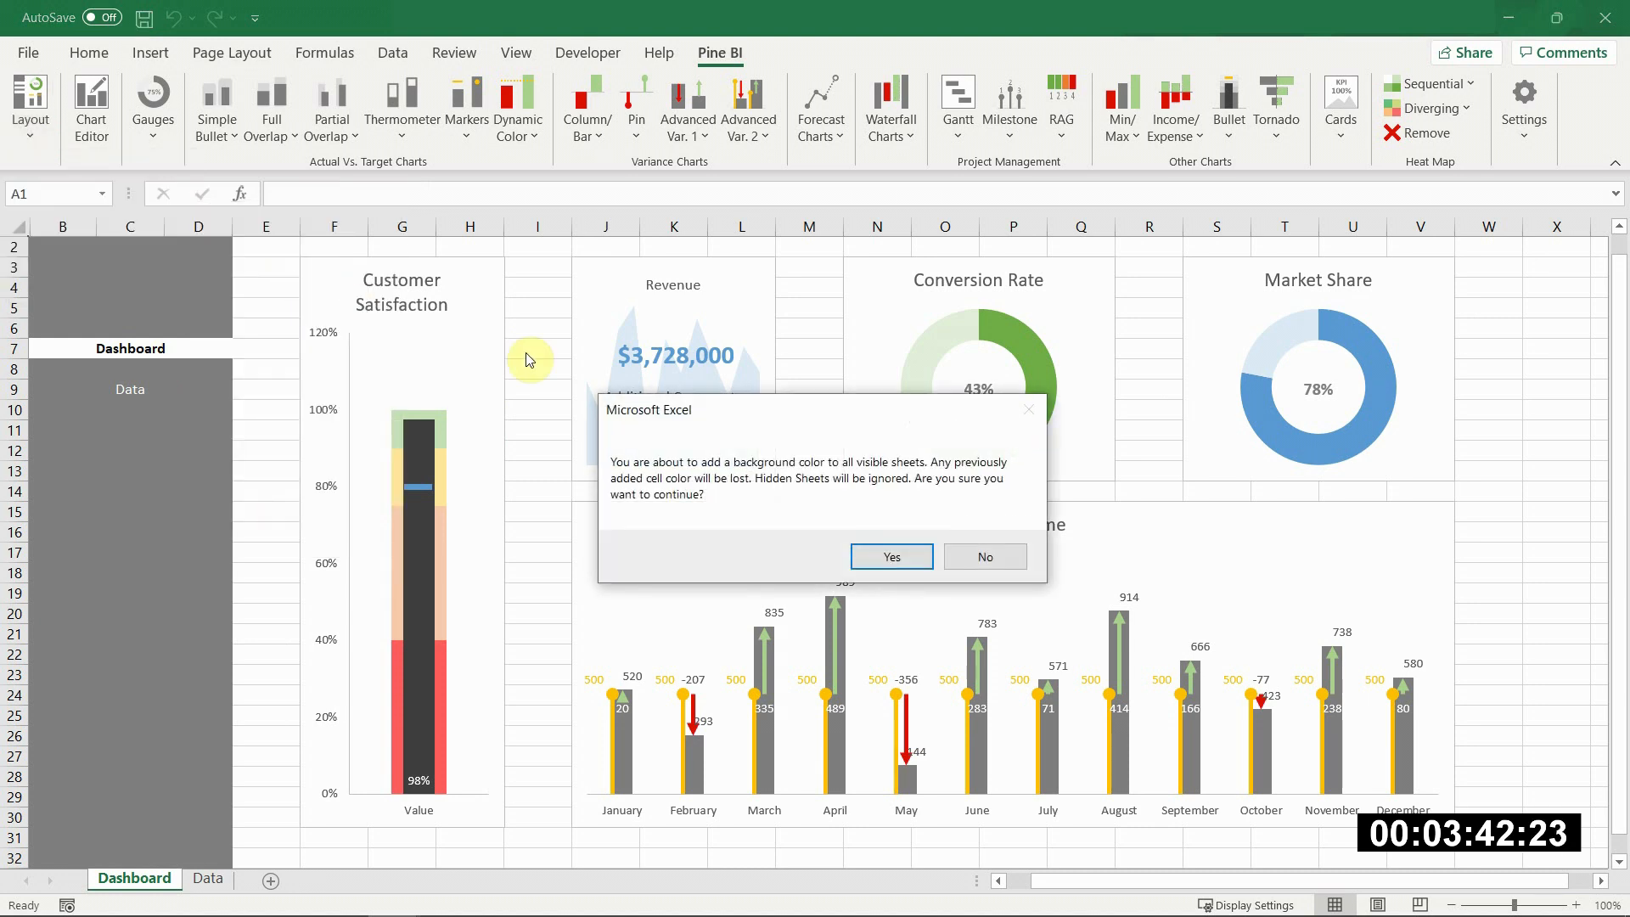
left_click(898, 554)
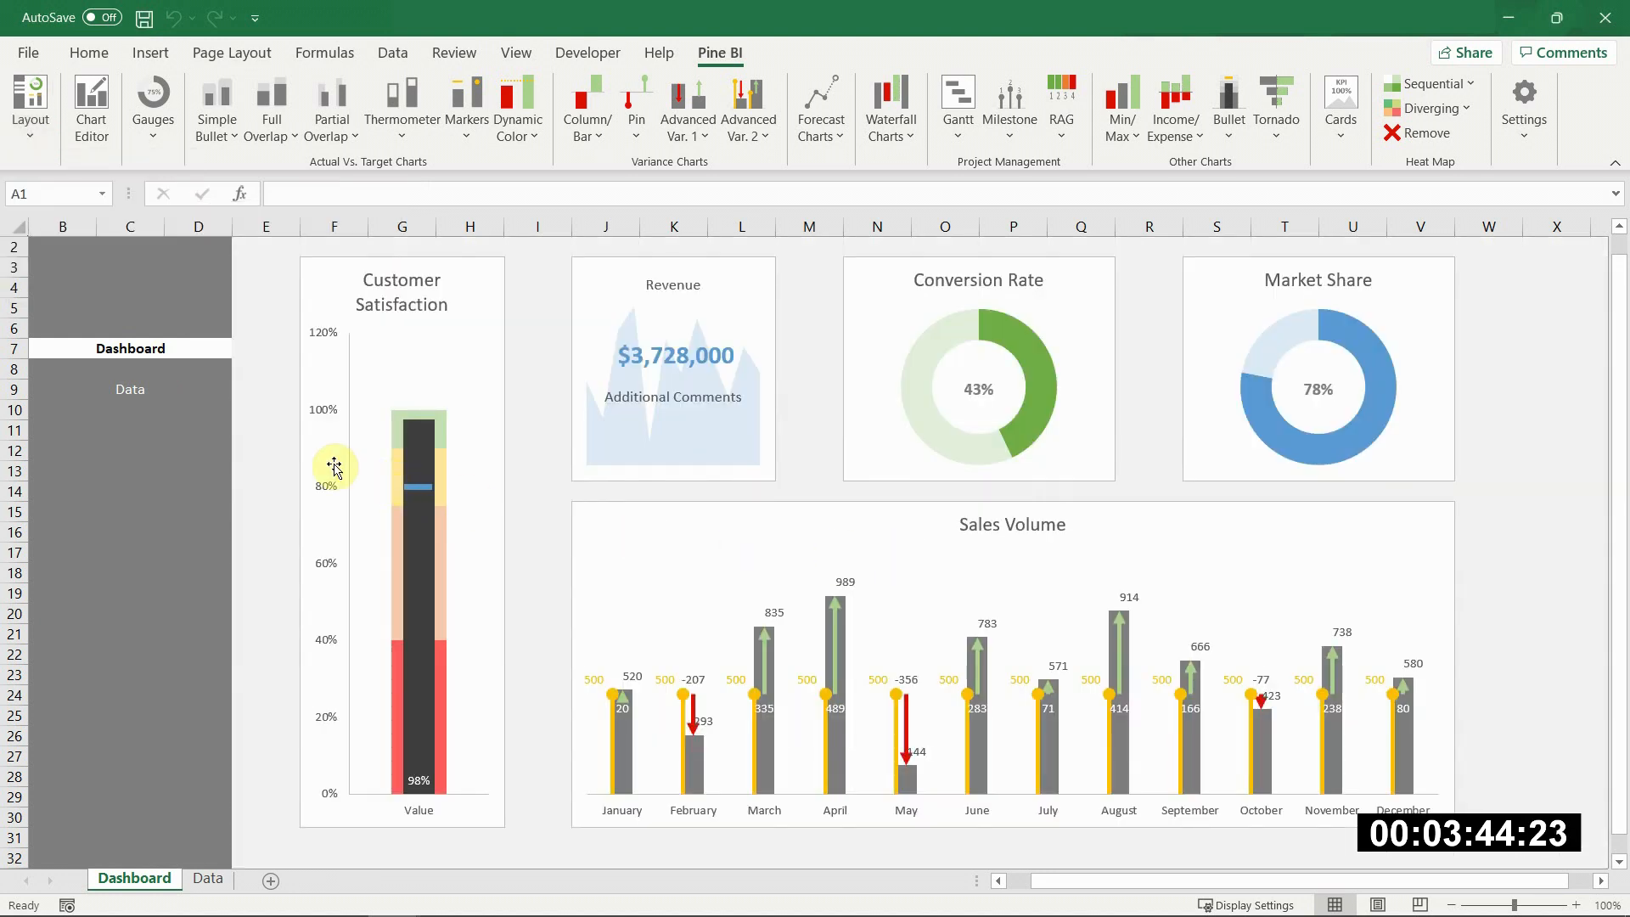
left_click(135, 393)
left_click(132, 330)
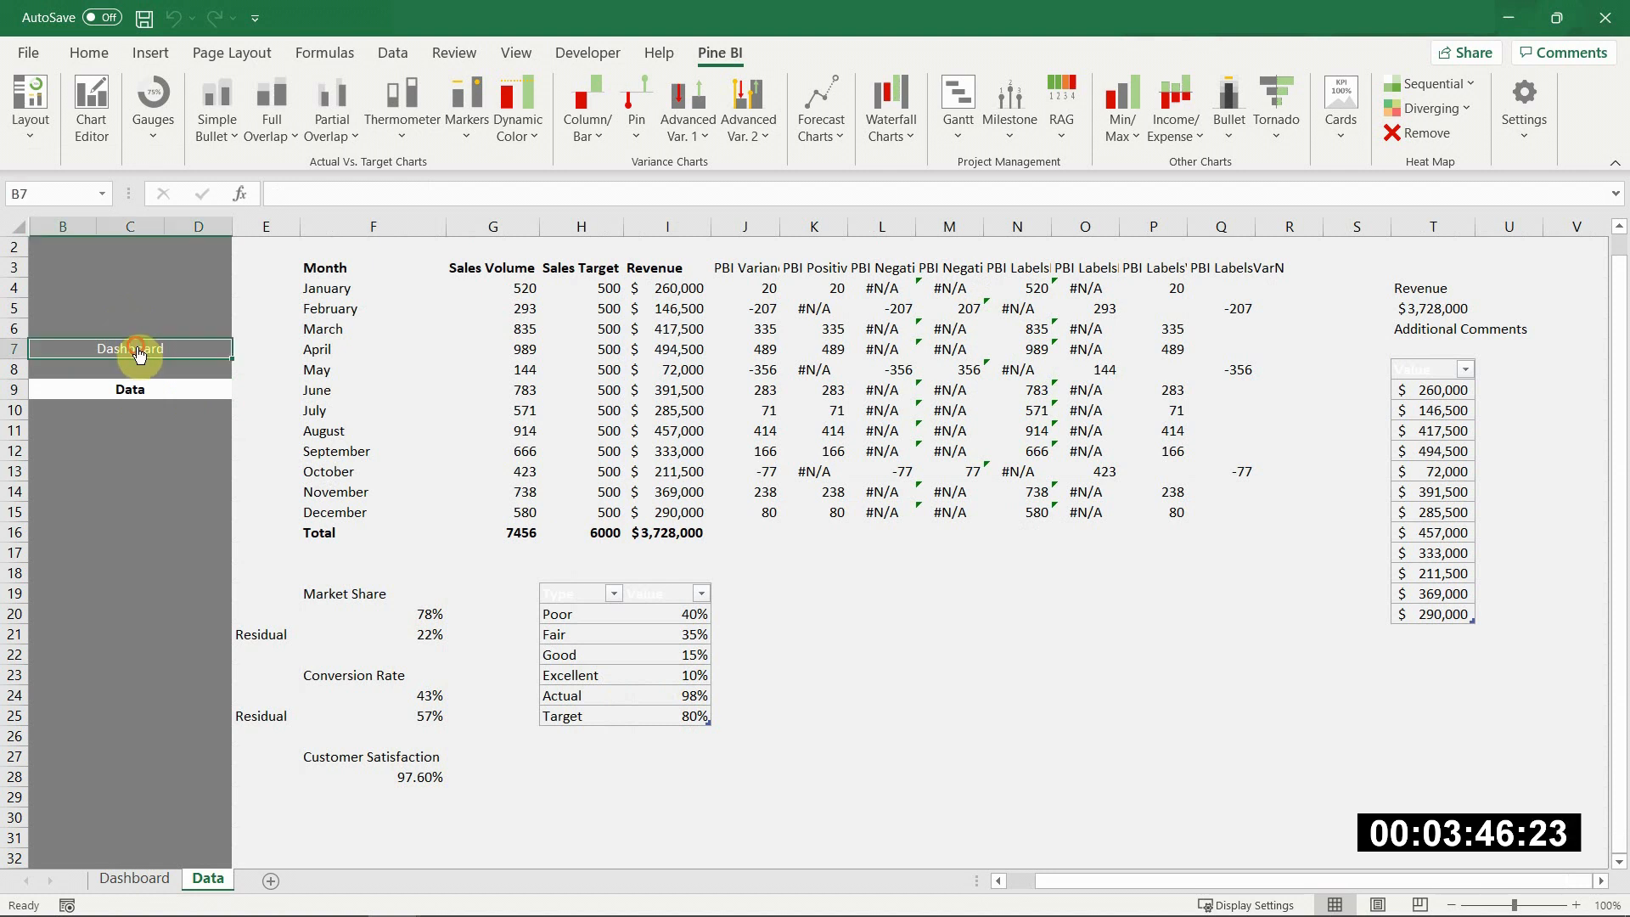
Step: Hide the sheet tabs, and switch to Data and back to Dashboard through the navigation menu
left_click(30, 115)
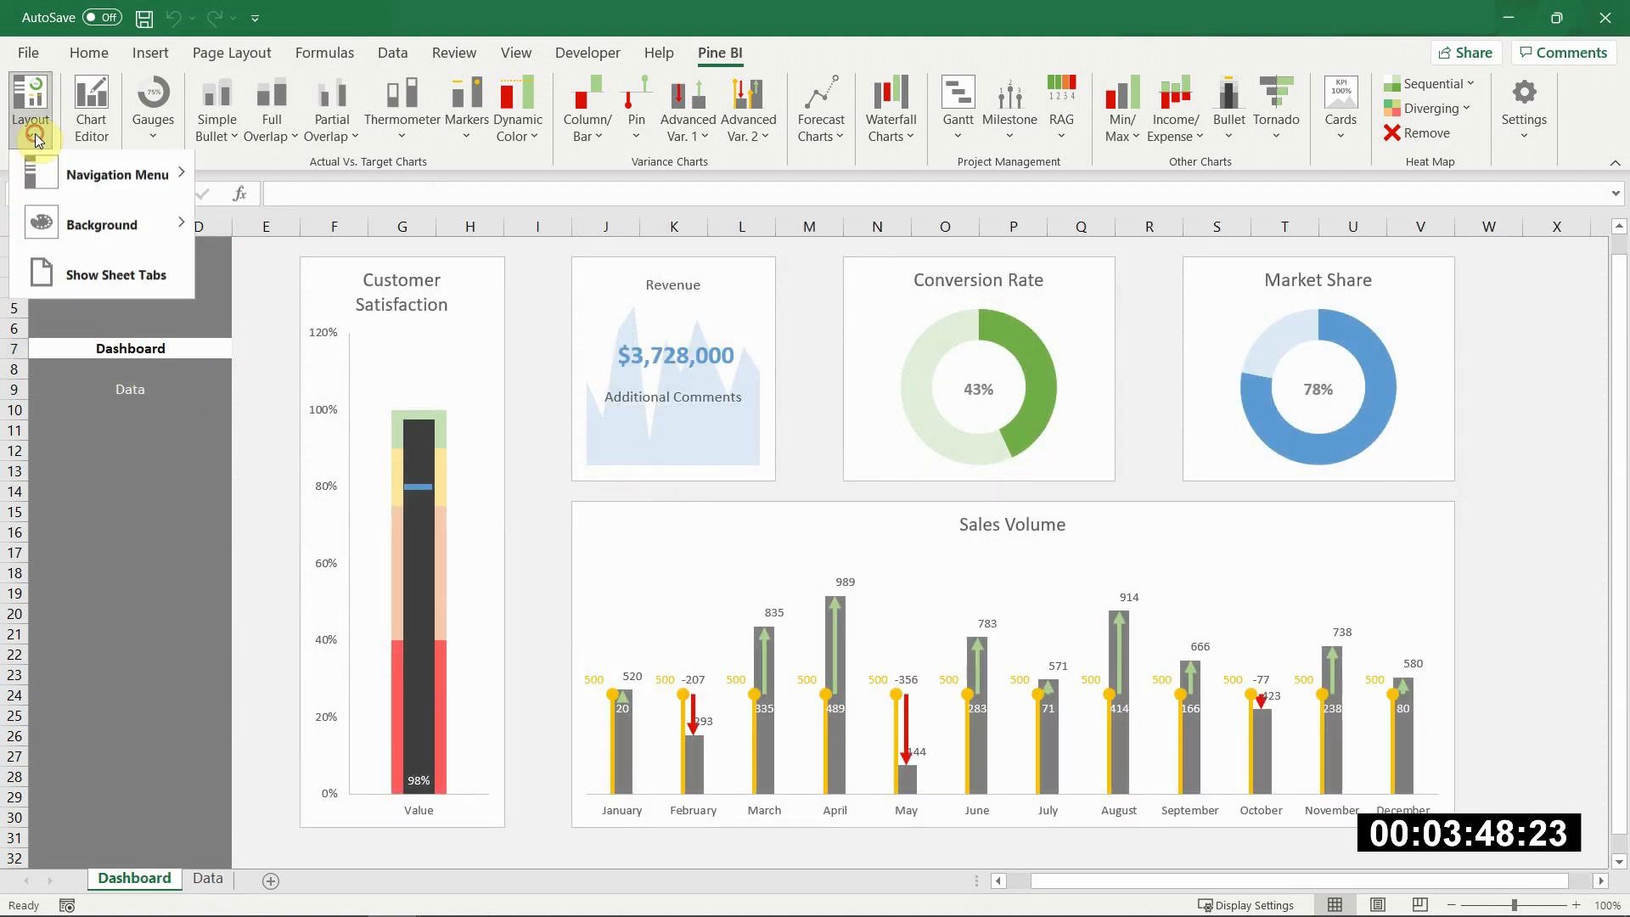
left_click(81, 275)
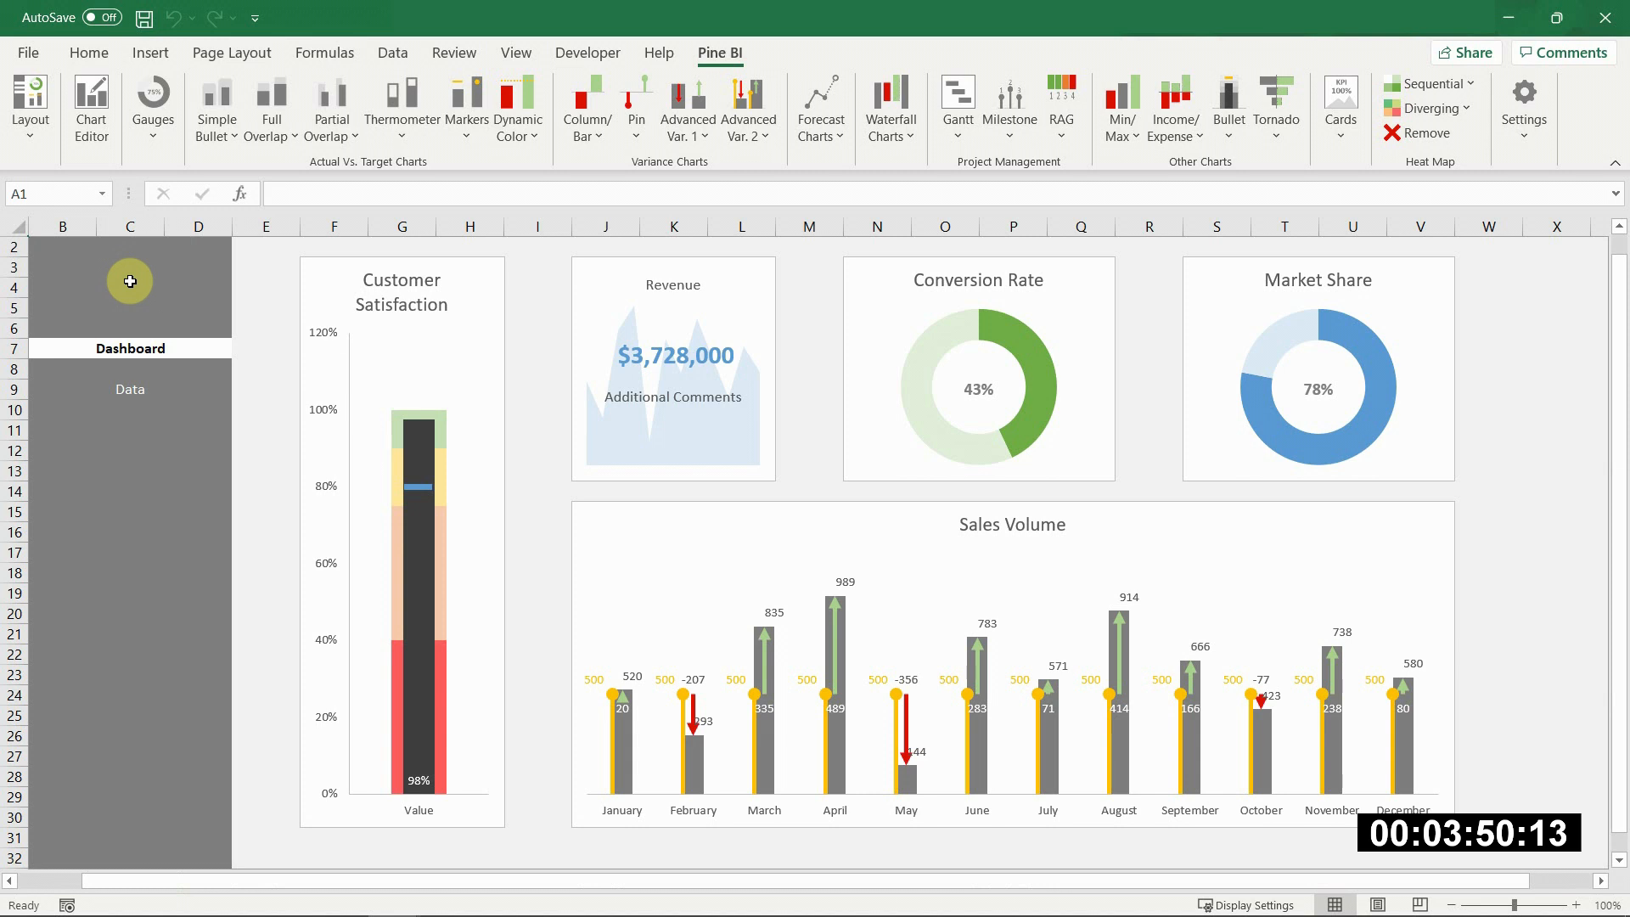
left_click(126, 395)
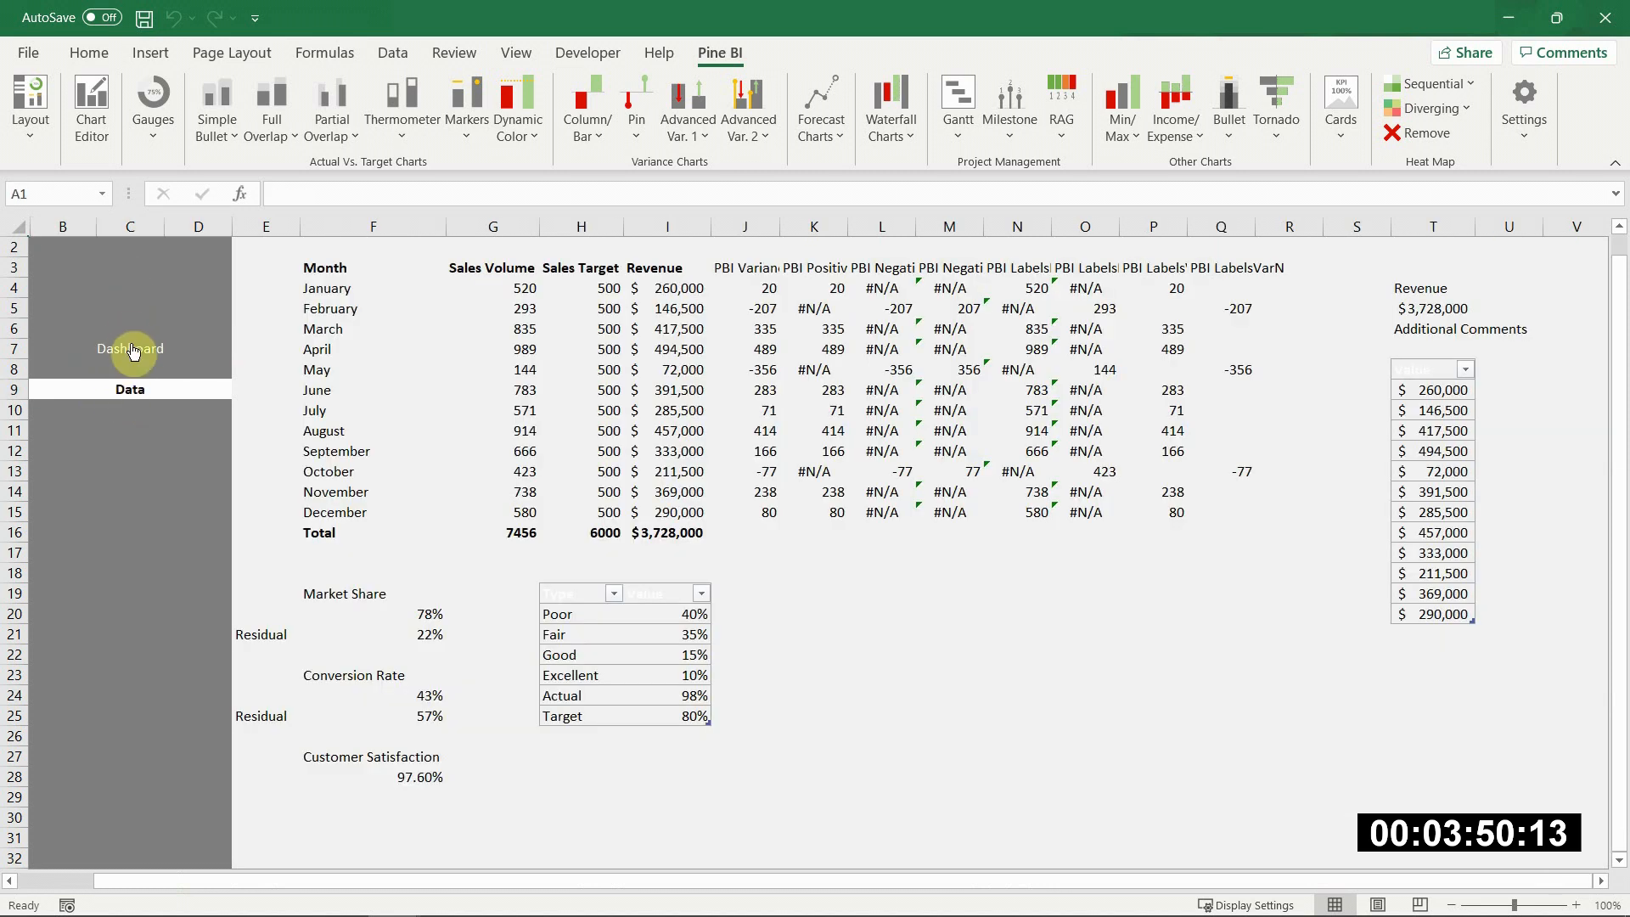
left_click(132, 351)
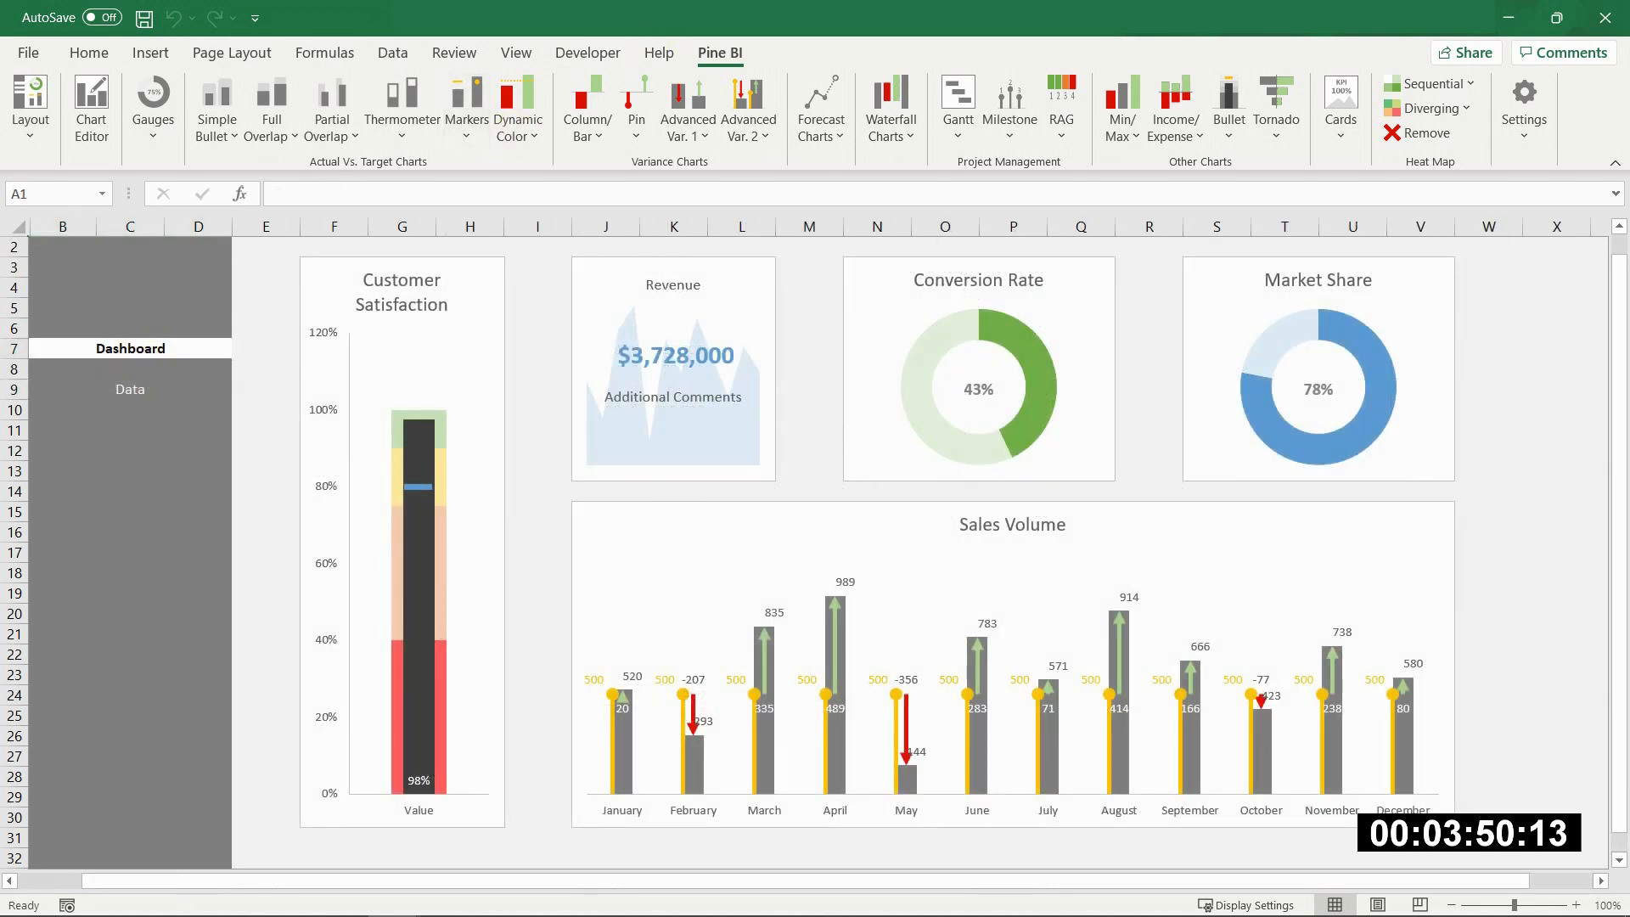